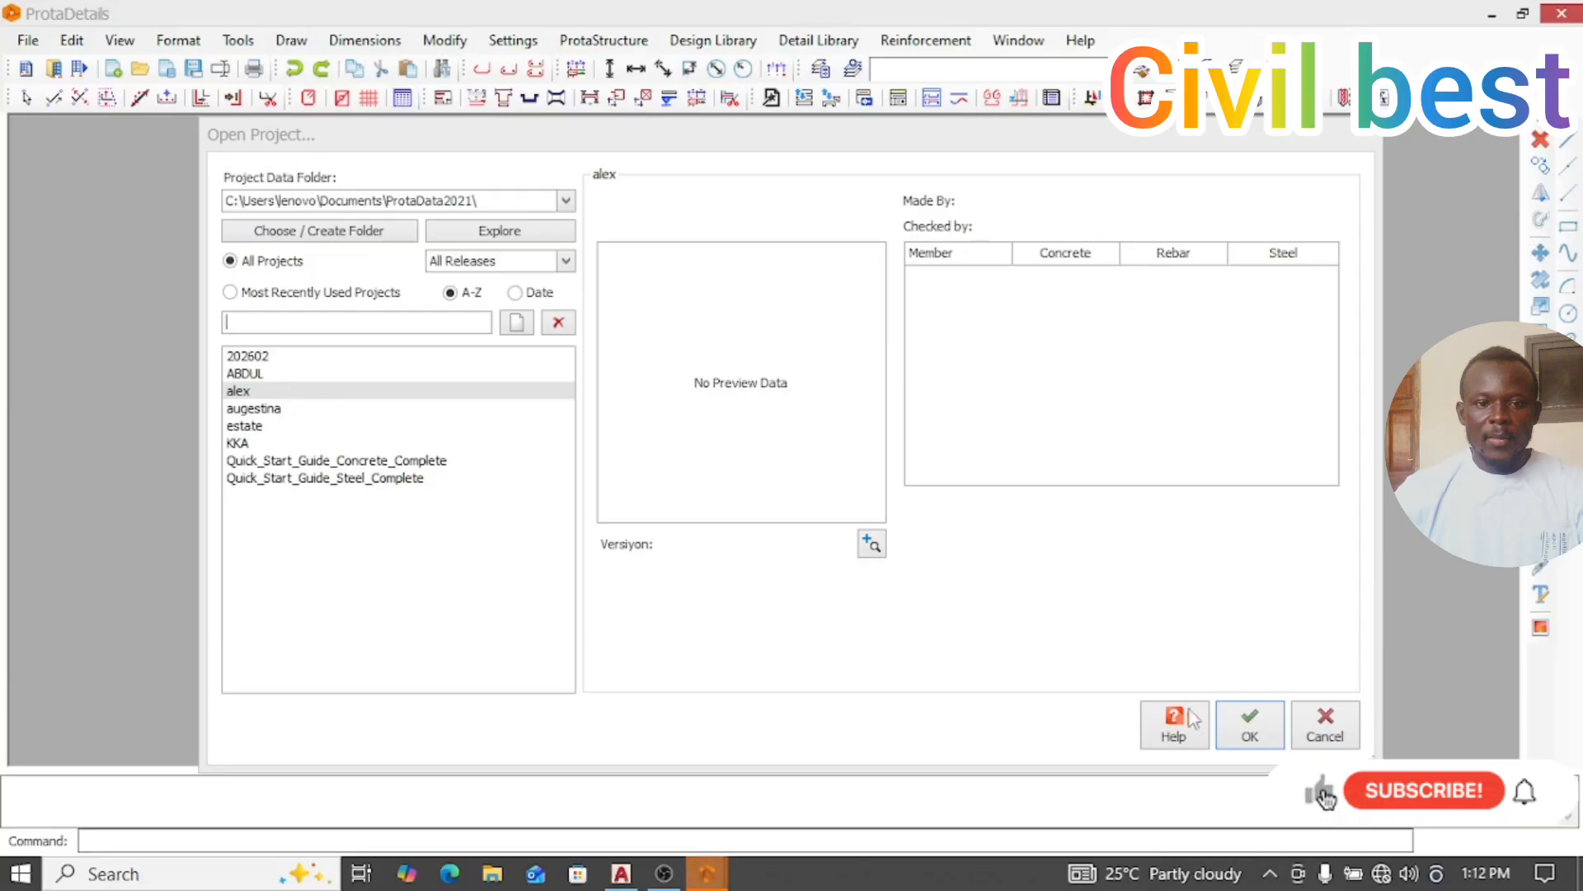
Open the preselected project and start a new blank drawing in it.
click(1249, 724)
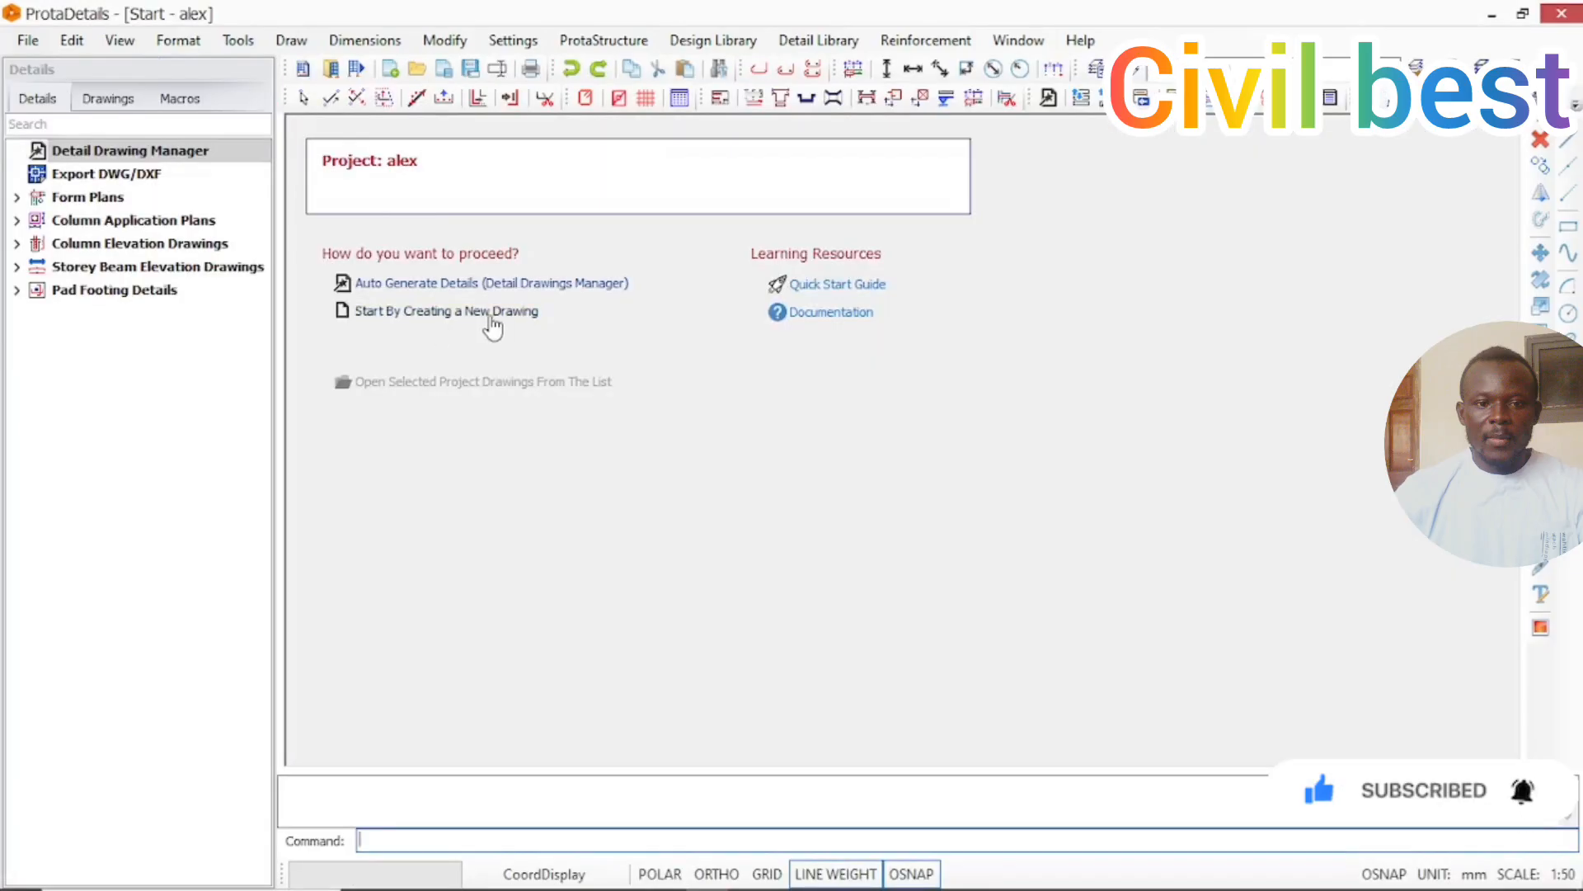
click(492, 320)
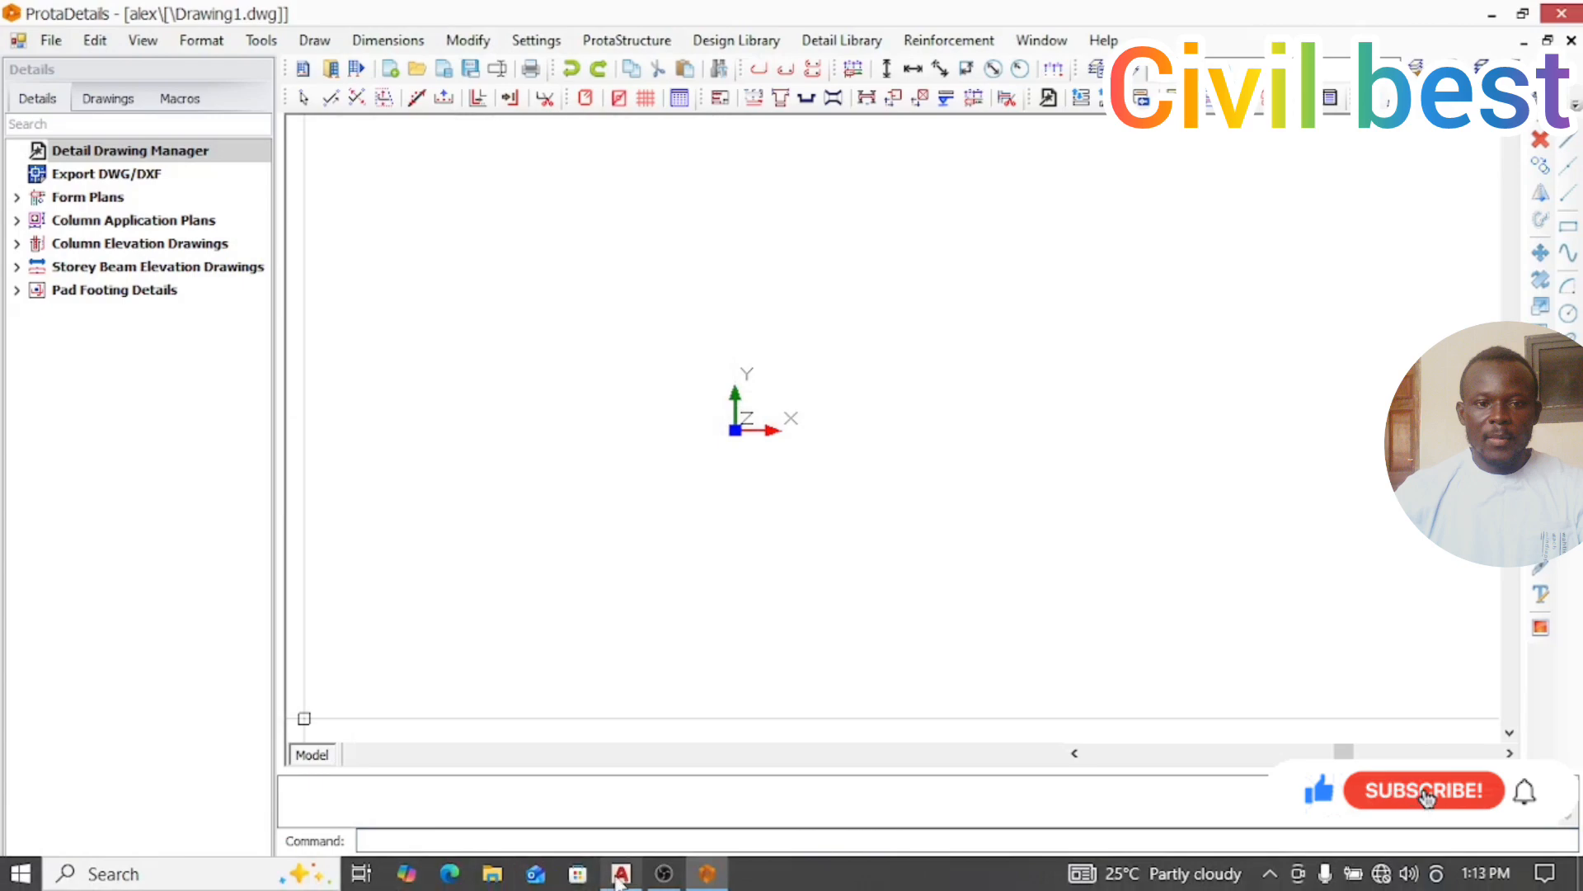
Switch to AutoCAD and examine the room layout of the floor plan that includes the staircase.
click(620, 876)
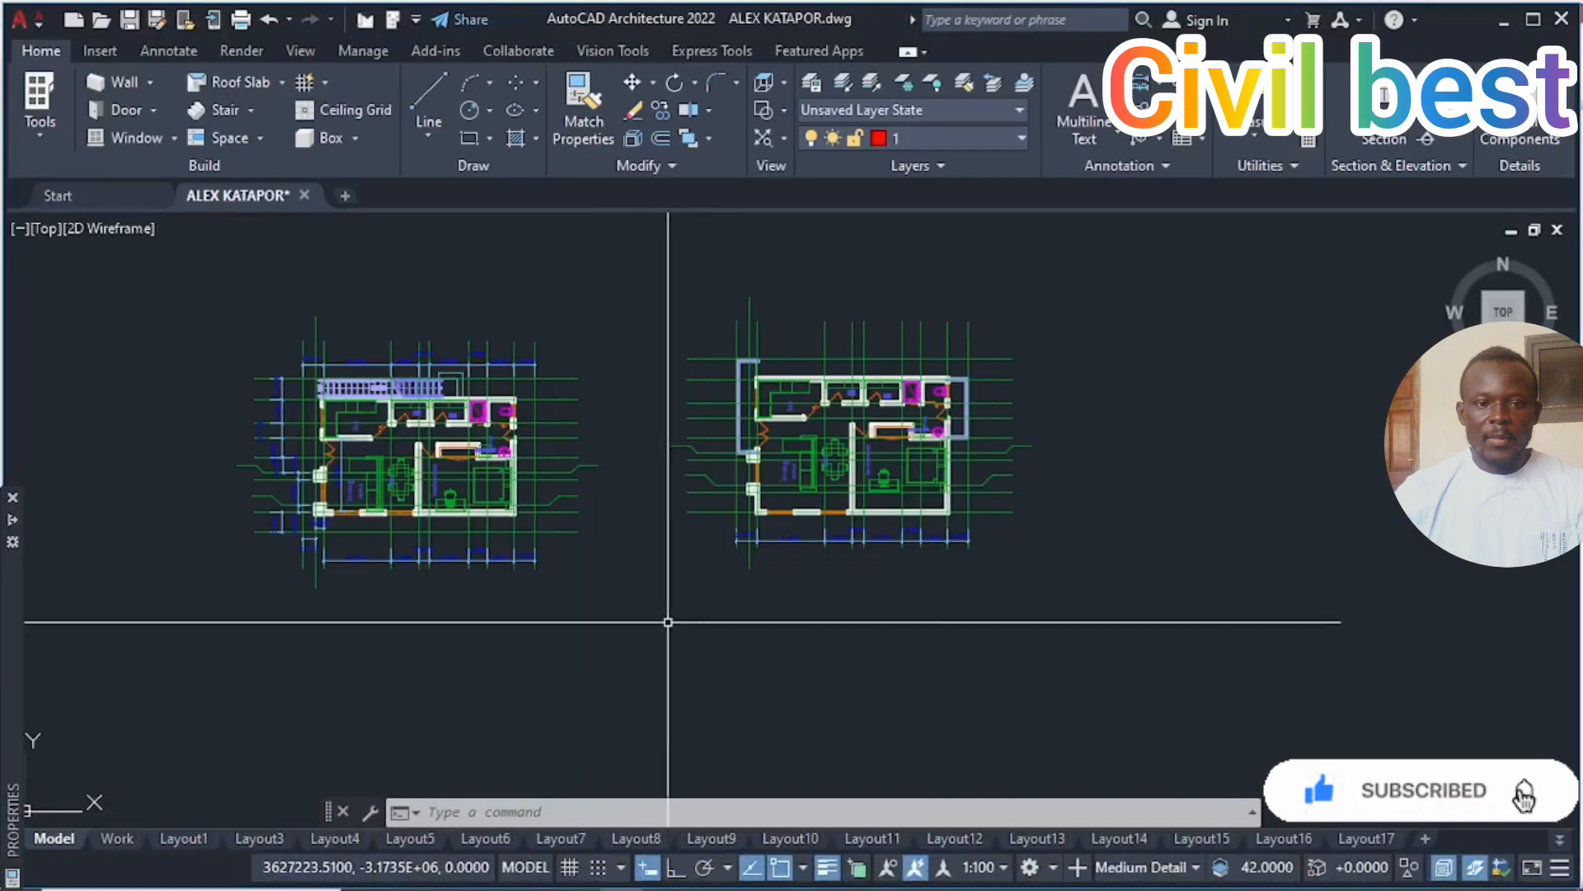
scroll(526, 610, up, 10)
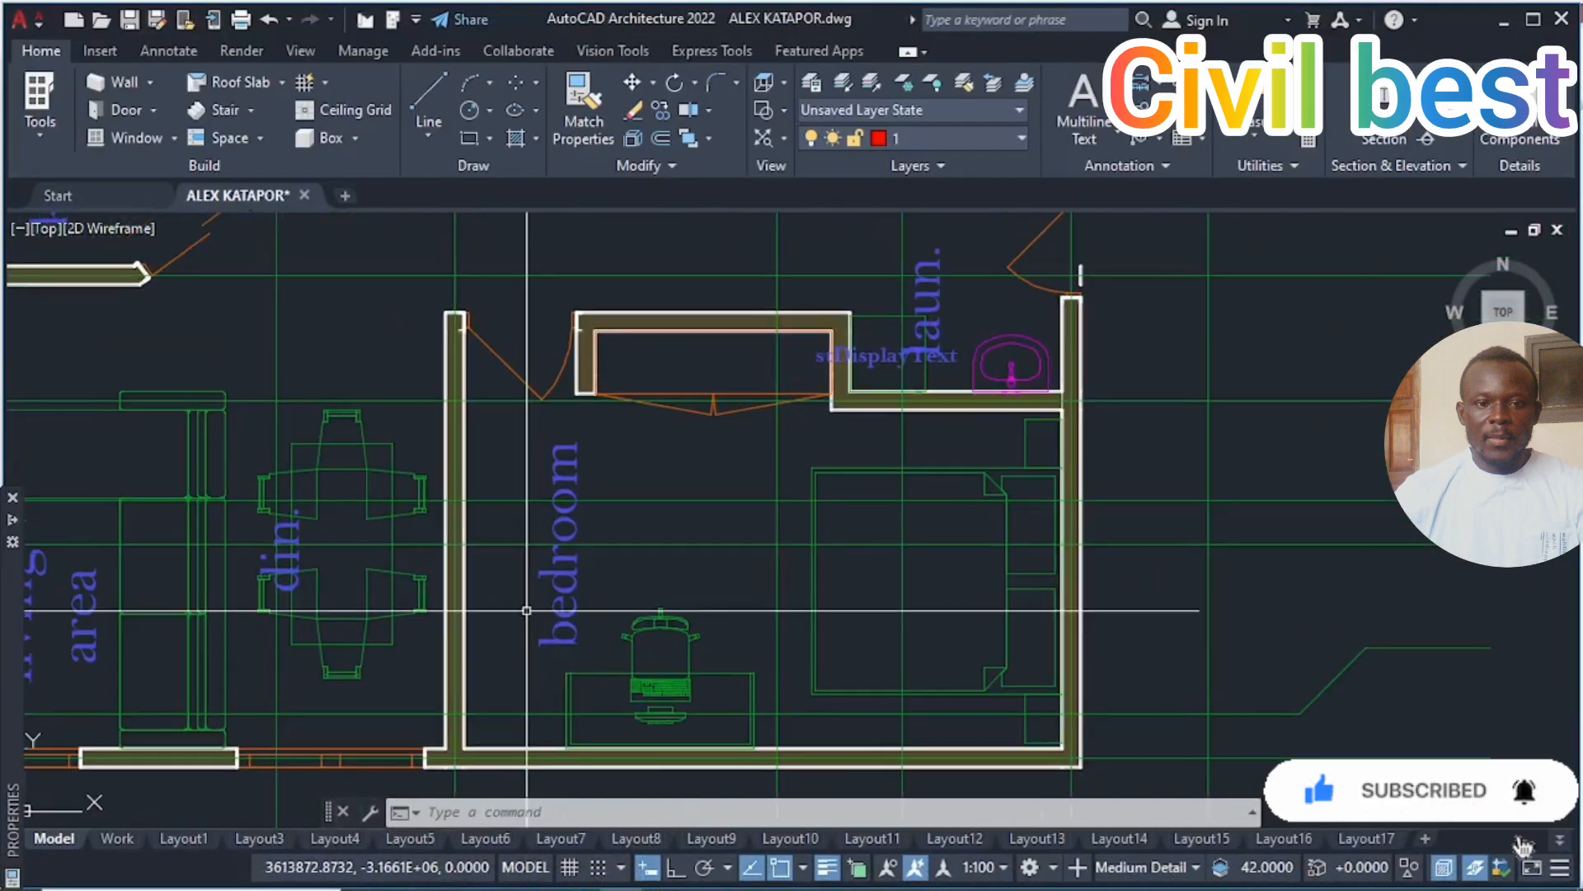
scroll(526, 611, down, 8)
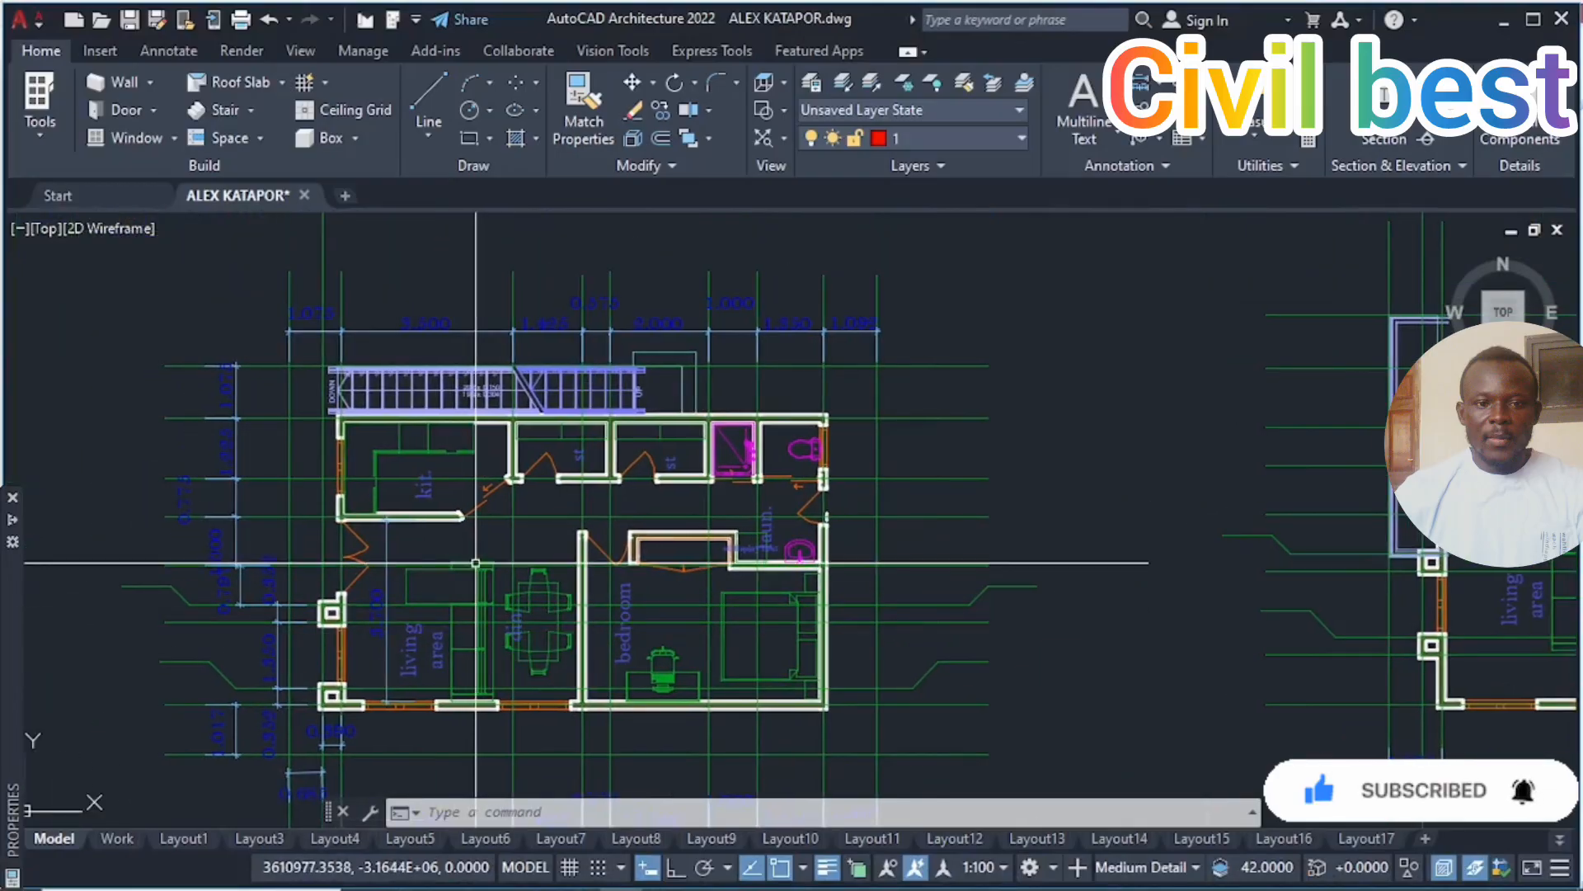
scroll(476, 563, up, 5)
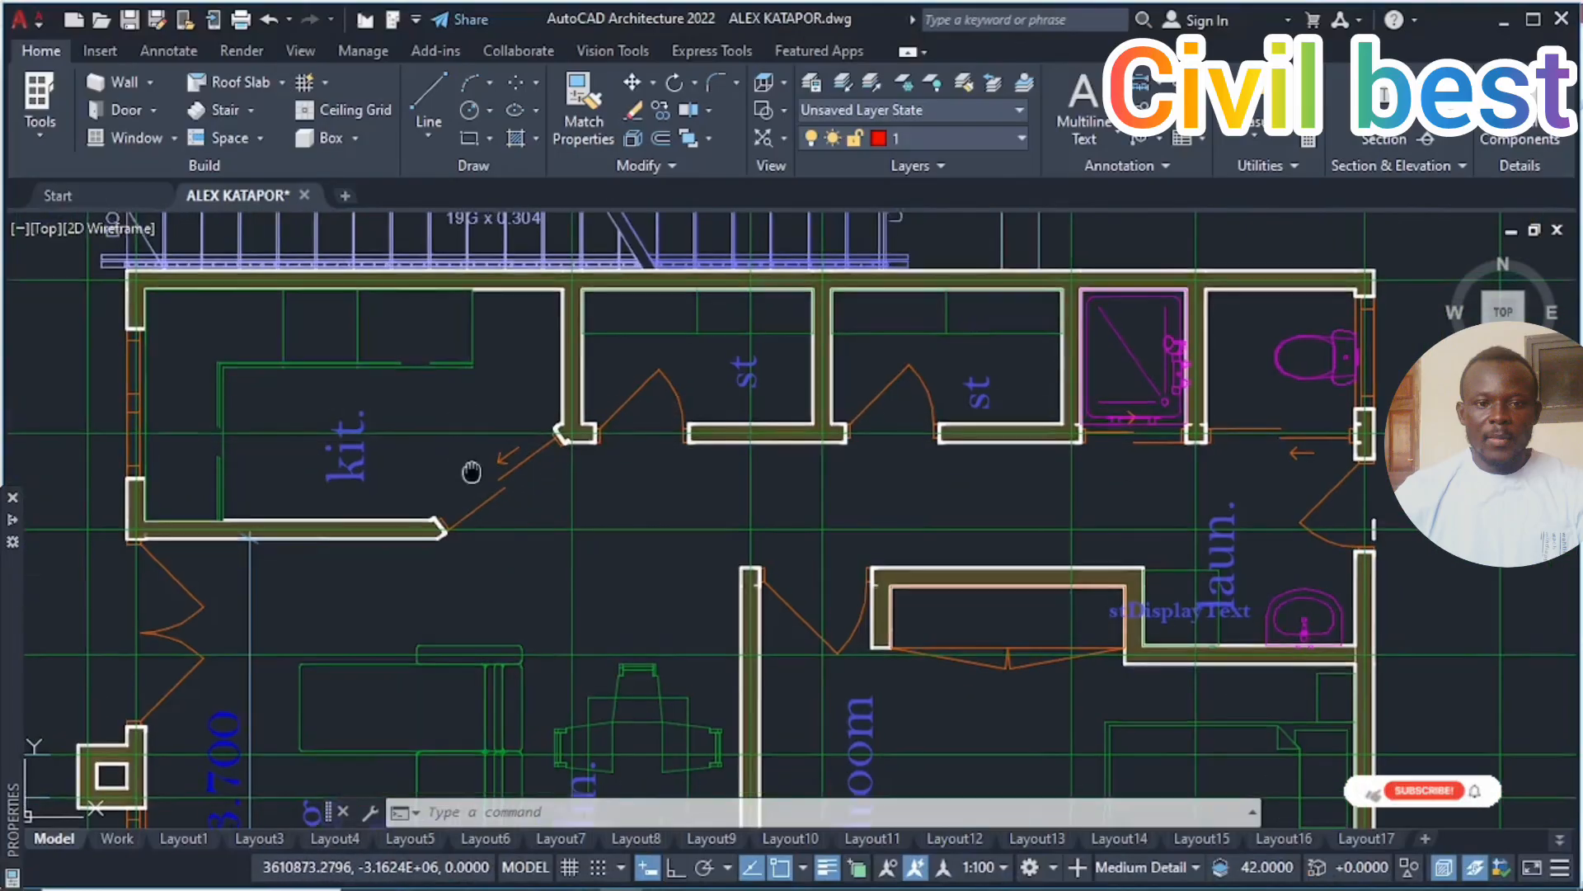
middle_drag(471, 472, 664, 641)
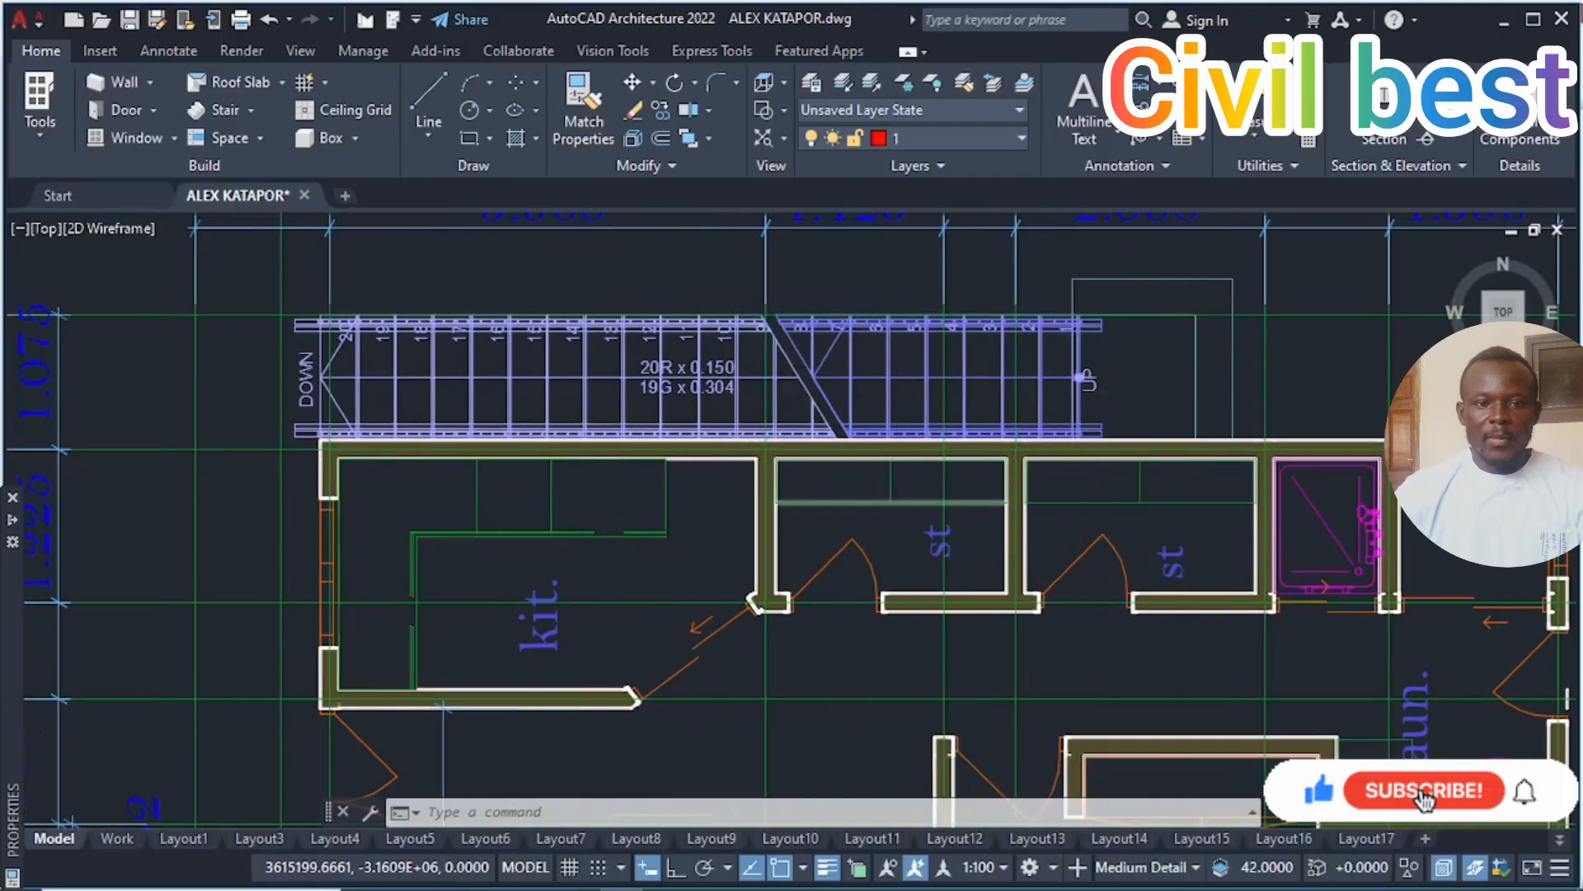
Examine the staircase along its full length, including the numbered steps and the UP and DOWN ends.
scroll(1189, 388, up, 2)
middle_drag(898, 279, 1074, 389)
middle_drag(742, 393, 1008, 392)
scroll(772, 424, down, 1)
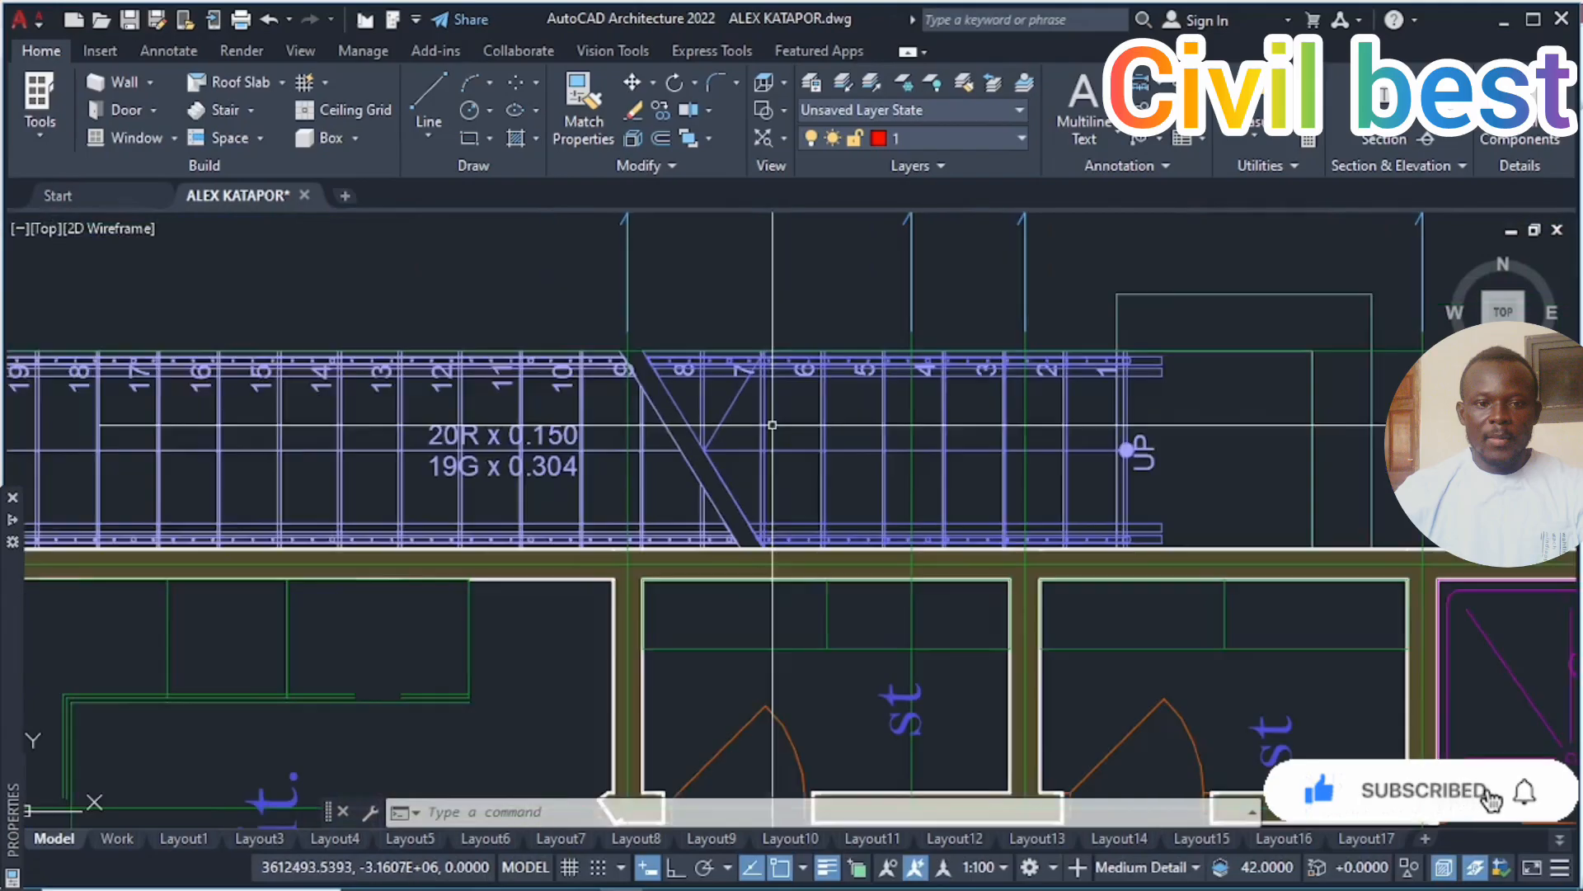
middle_drag(583, 436, 764, 417)
middle_drag(527, 427, 647, 437)
scroll(286, 401, up, 3)
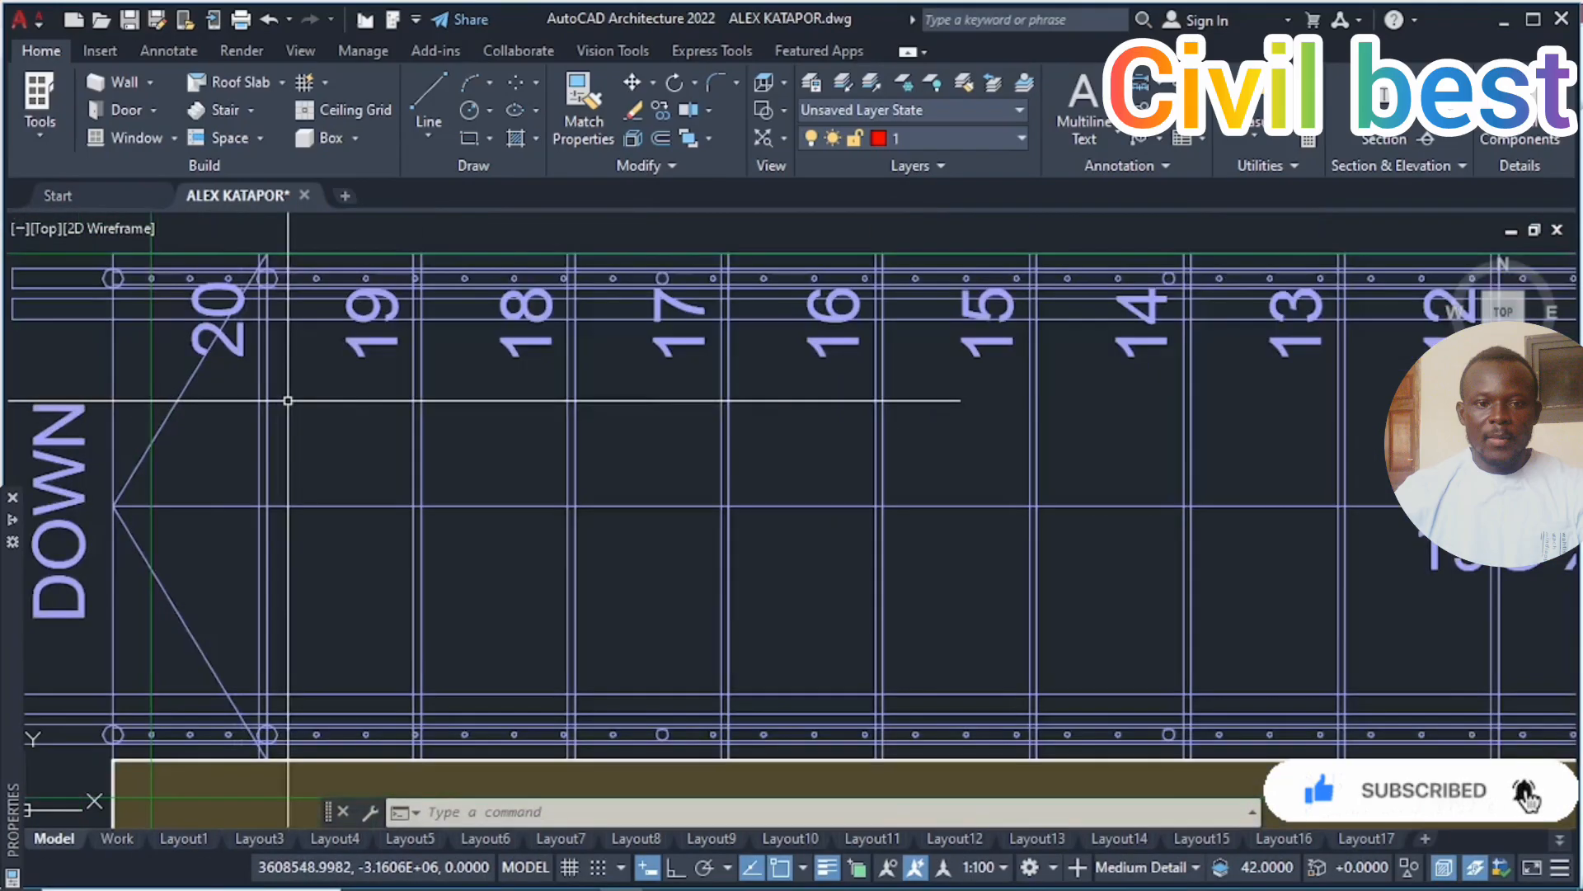
middle_drag(241, 424, 515, 394)
scroll(302, 403, down, 2)
scroll(494, 404, down, 4)
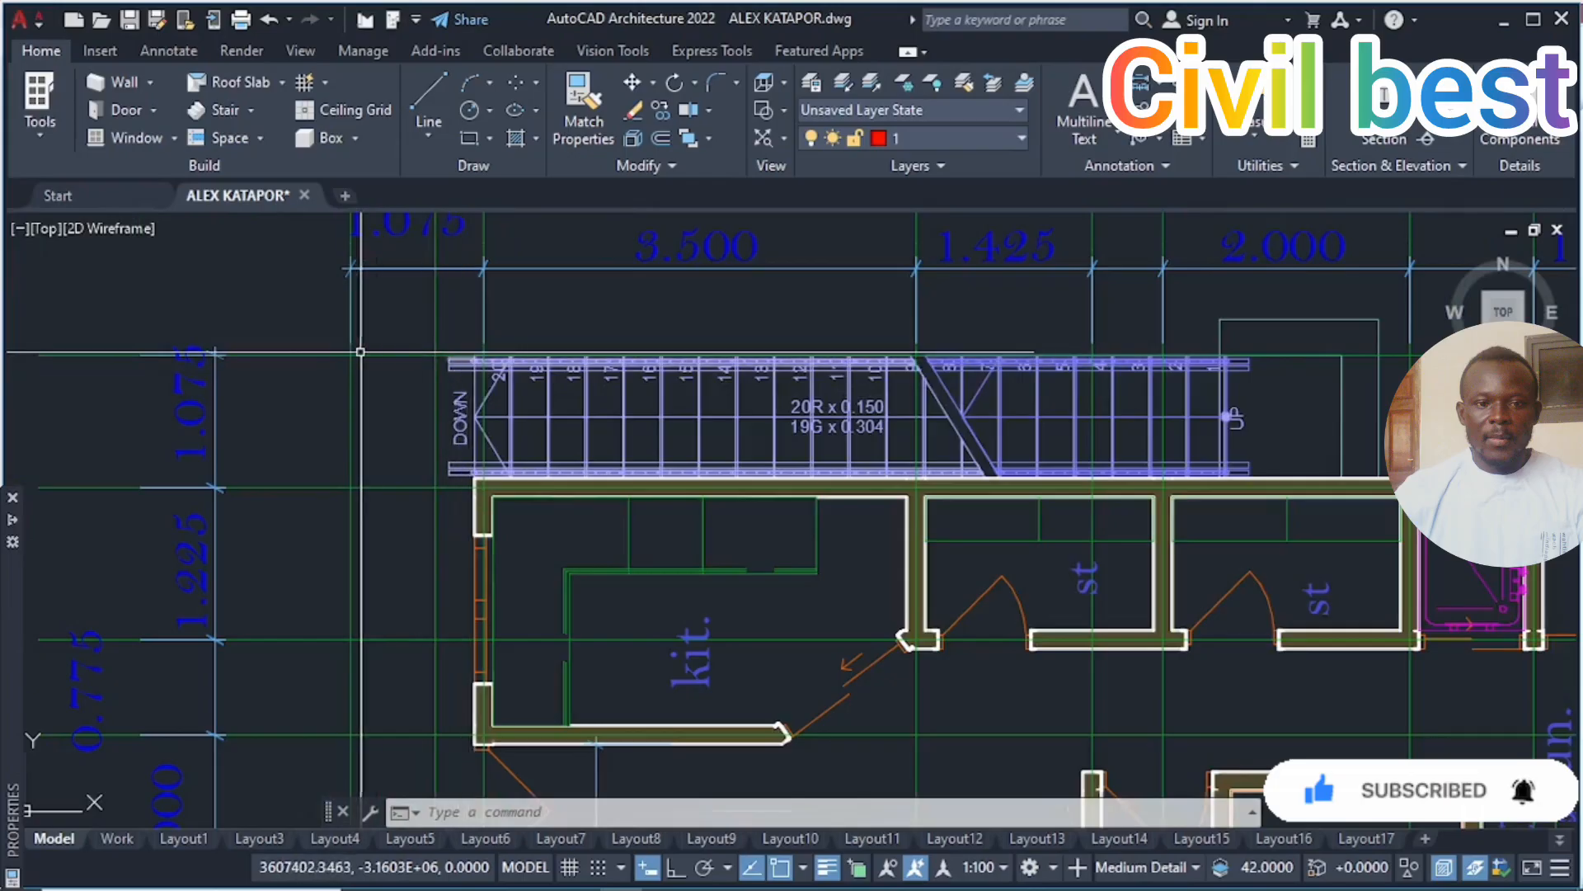
scroll(503, 685, down, 2)
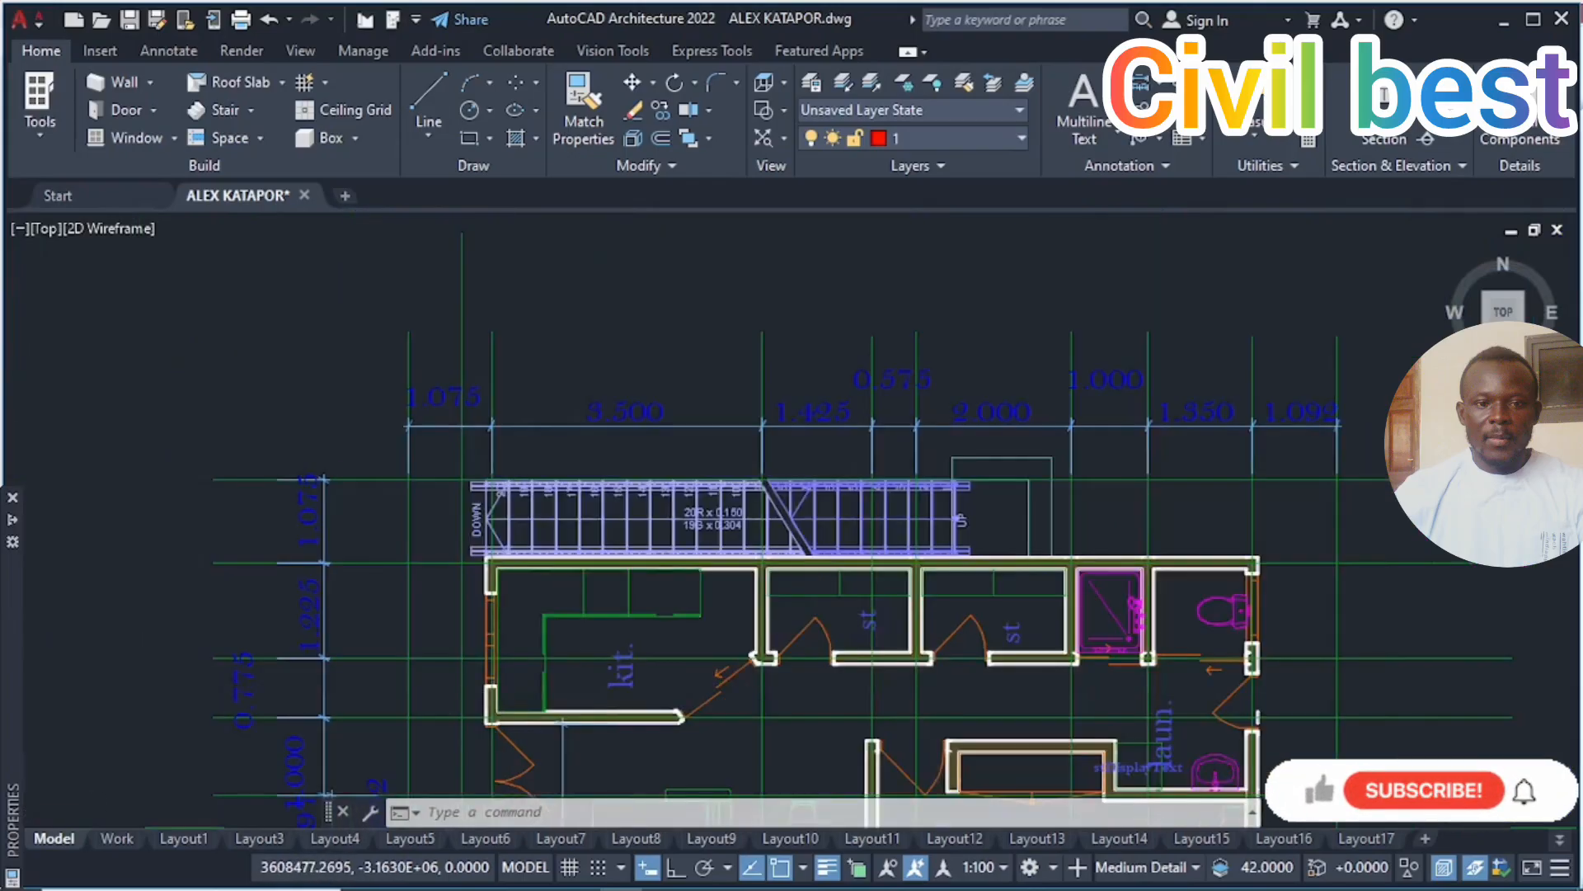
Examine the stair's position beside the kitchen and store rooms, and read its riser and going label.
scroll(502, 685, down, 2)
middle_drag(501, 666, 432, 624)
scroll(432, 539, up, 4)
middle_drag(594, 586, 443, 539)
scroll(495, 546, down, 2)
middle_drag(698, 562, 775, 509)
scroll(775, 508, up, 2)
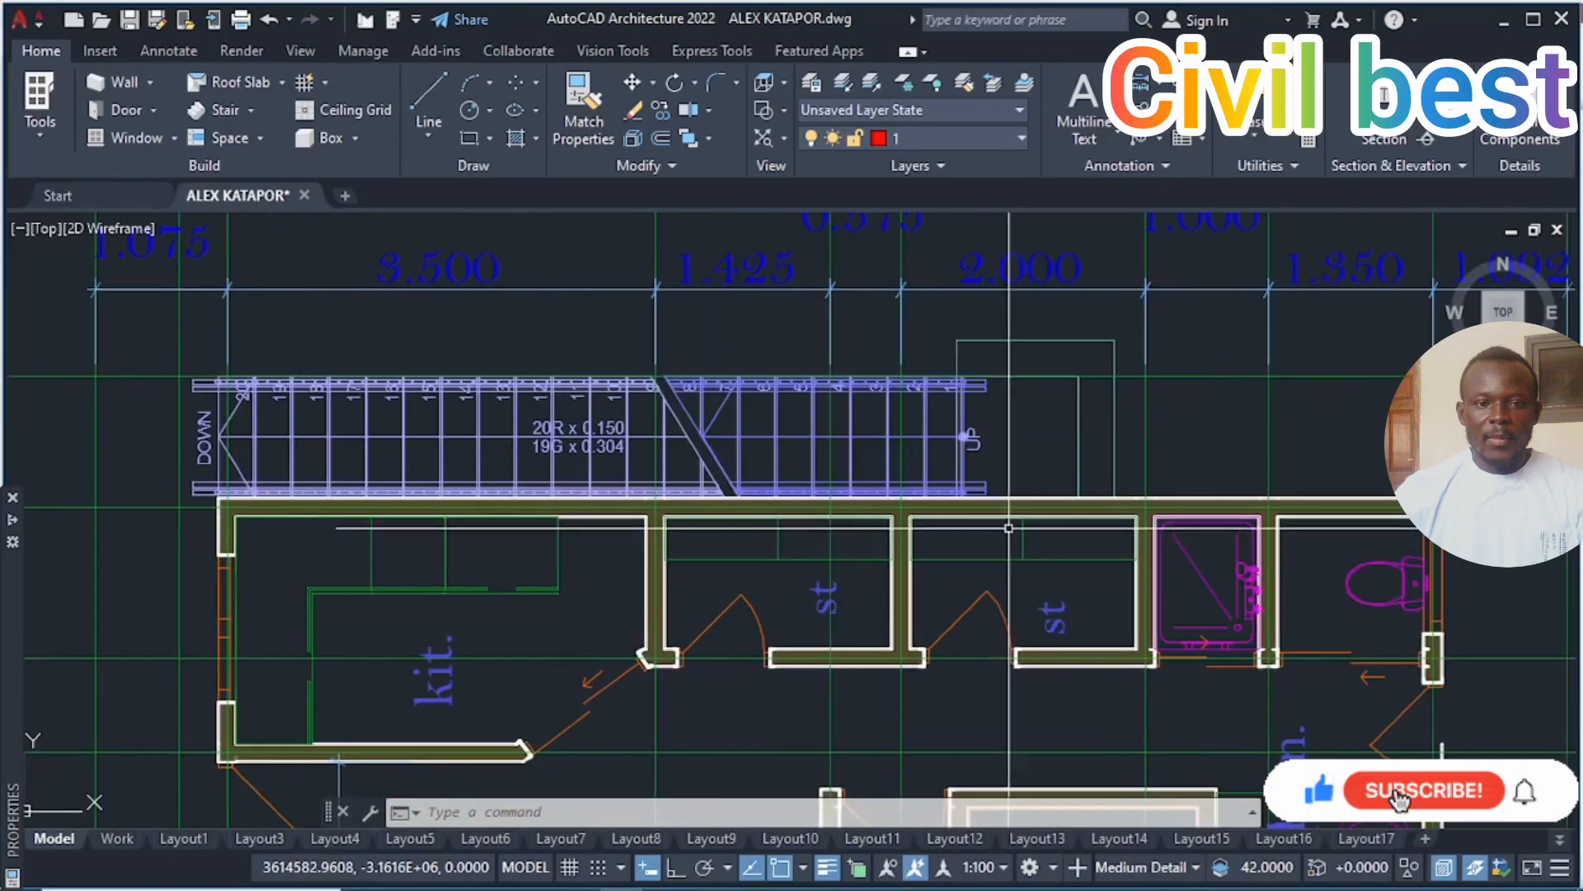
scroll(552, 422, up, 5)
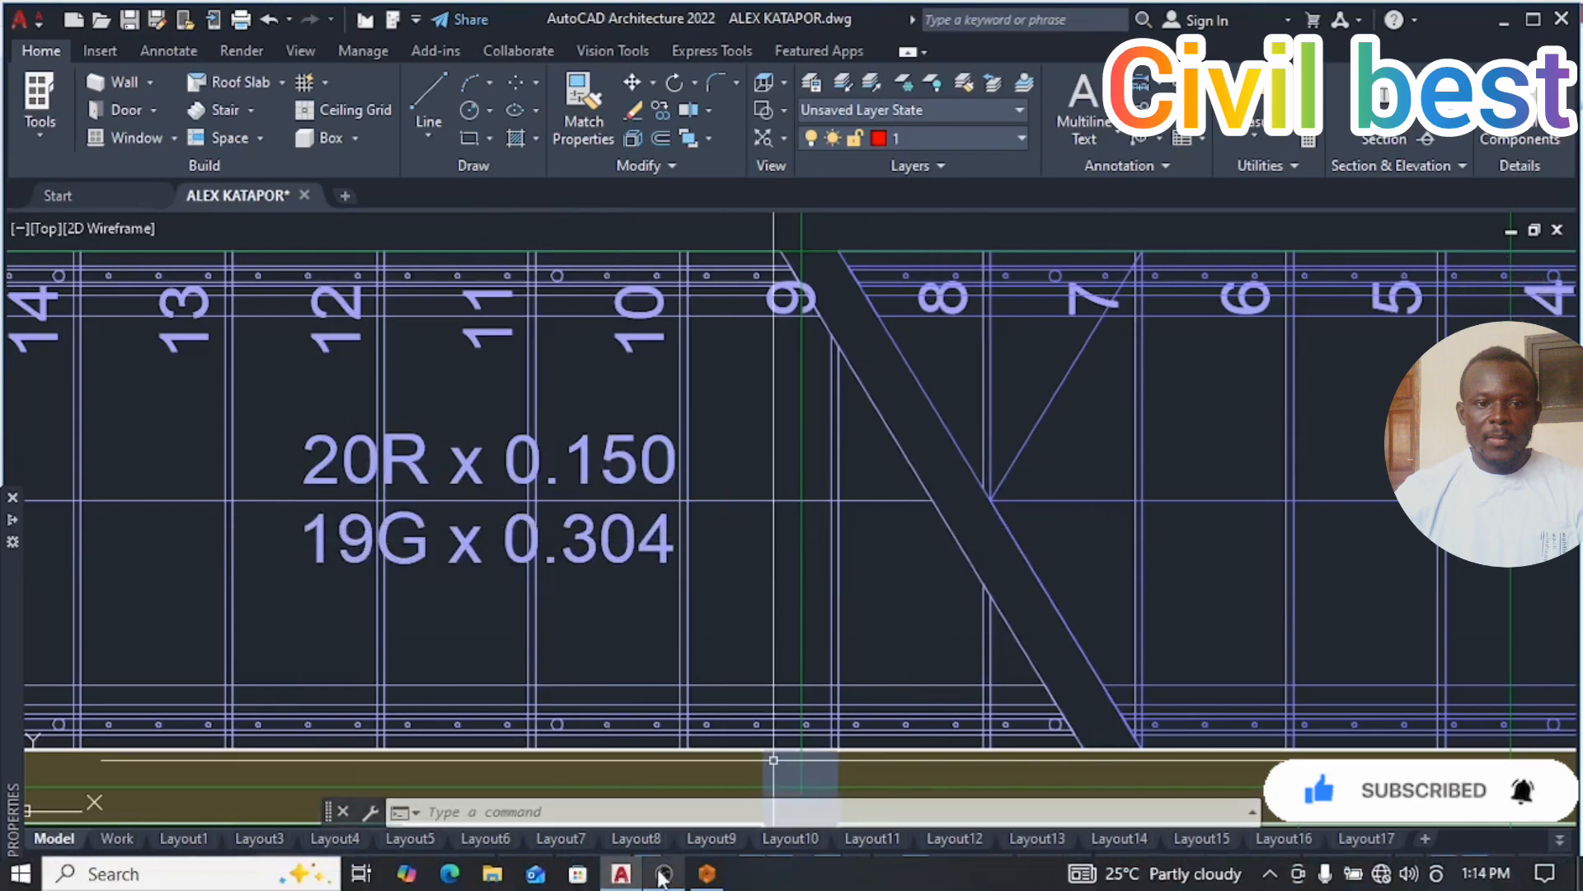
Switch to ProtaDetails, compare the double-armed and load-bearing types in the Stairs design, and choose Integrated Steps.
click(707, 873)
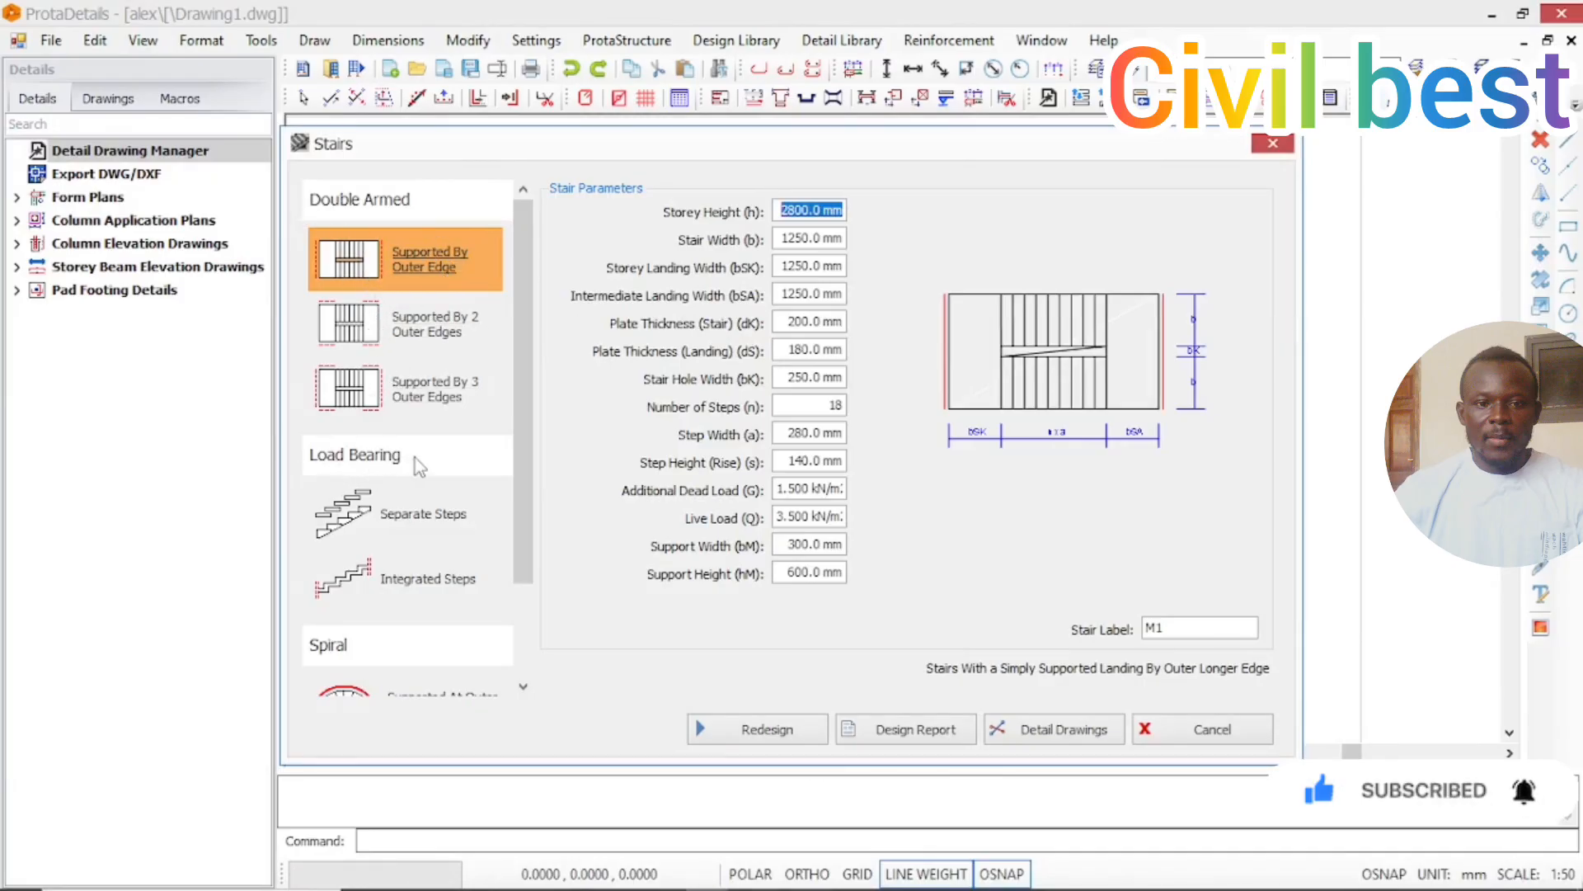
scroll(359, 615, down, 2)
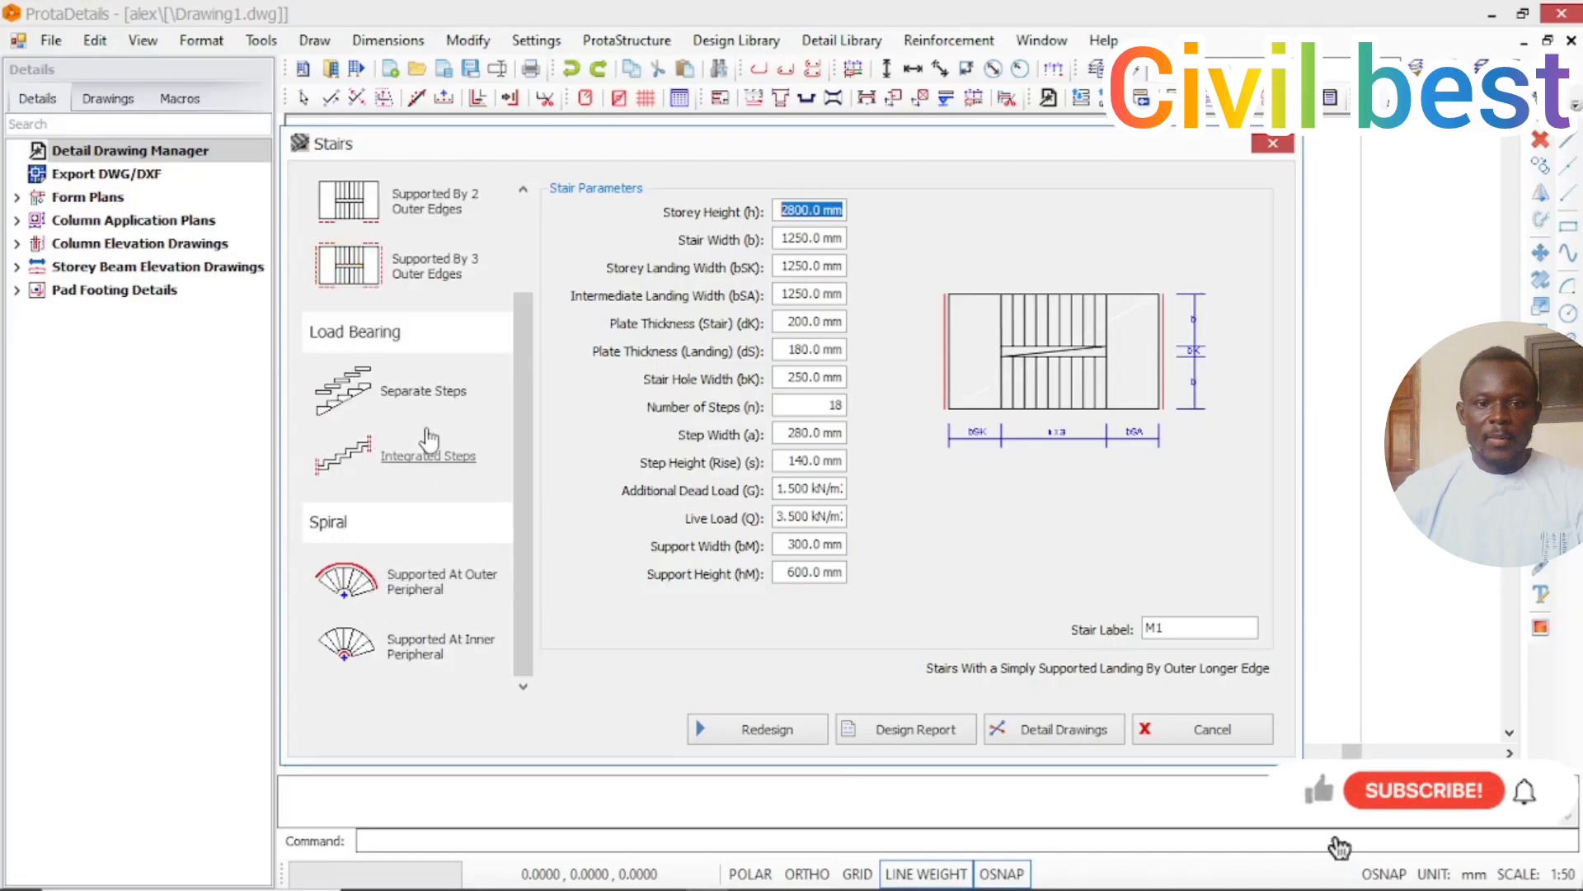
scroll(427, 438, up, 2)
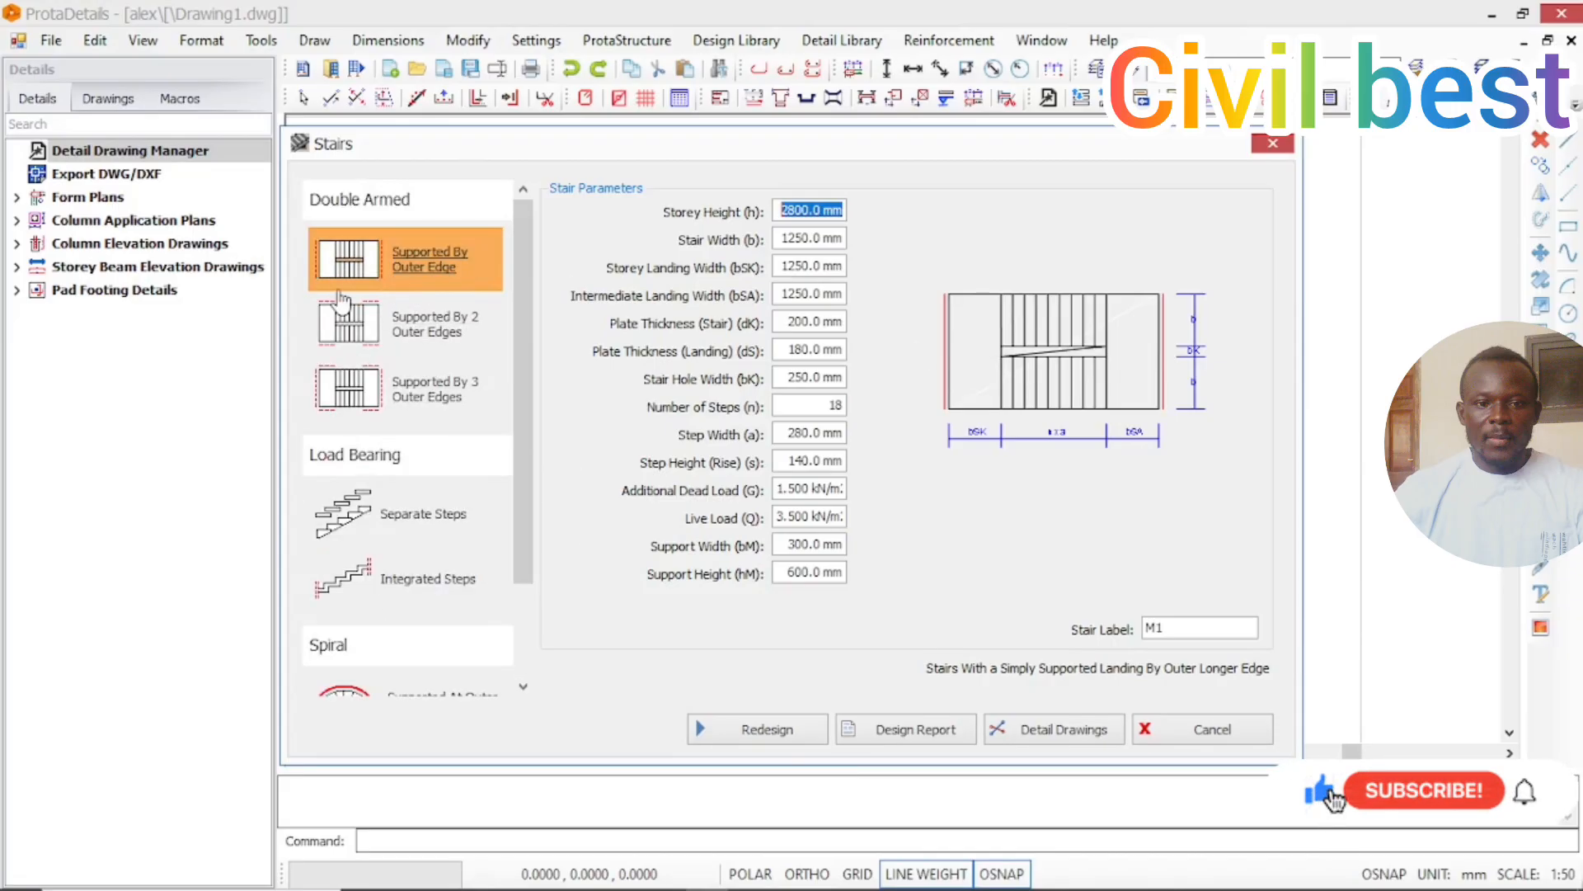
click(356, 328)
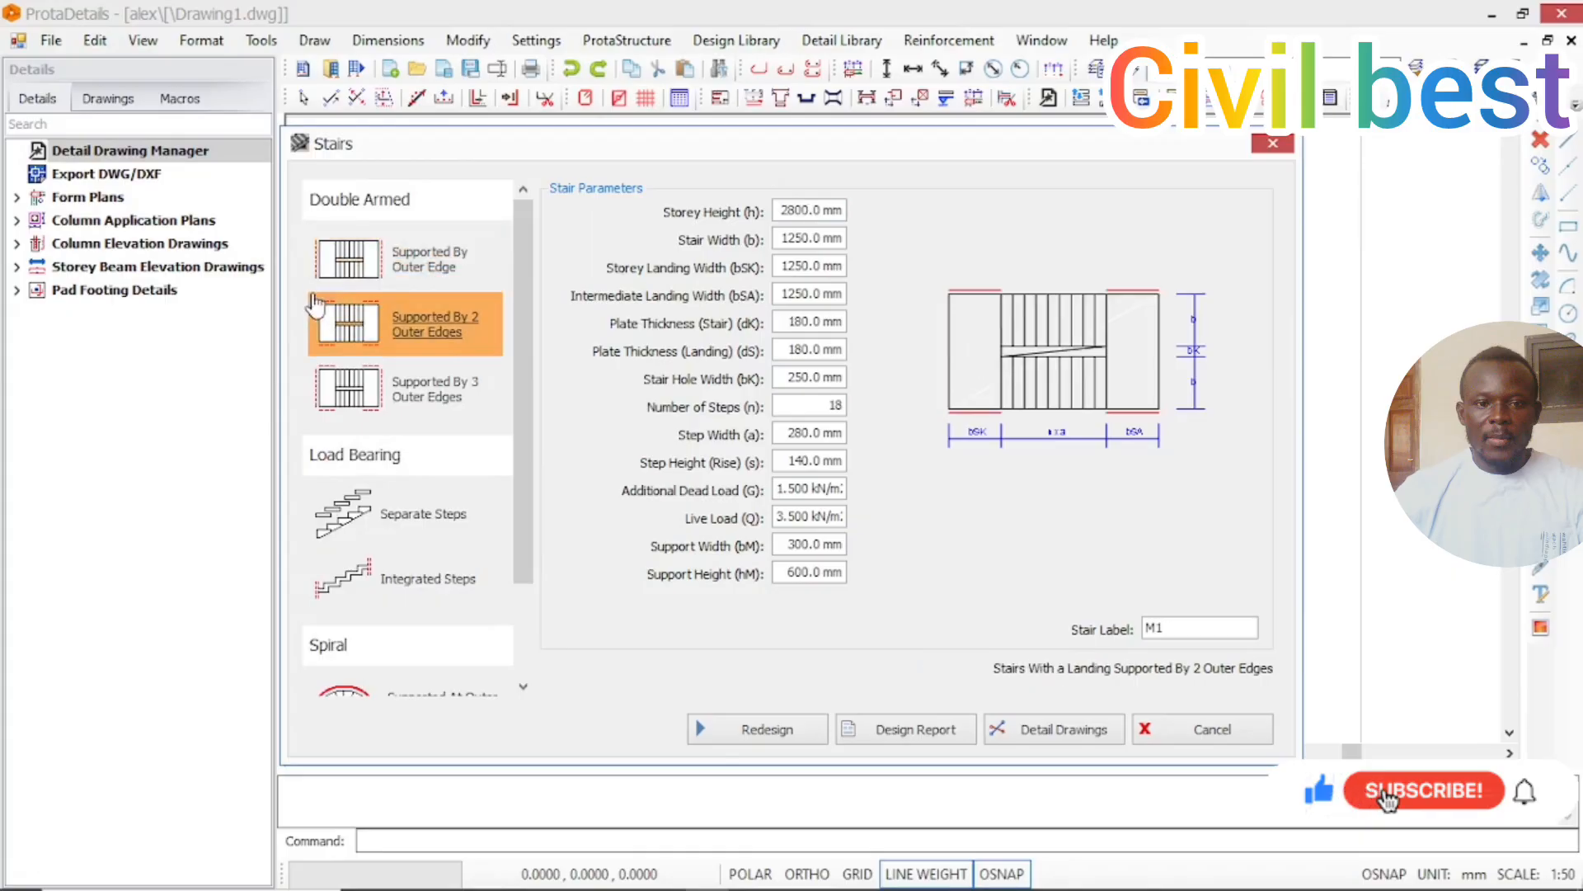
click(354, 392)
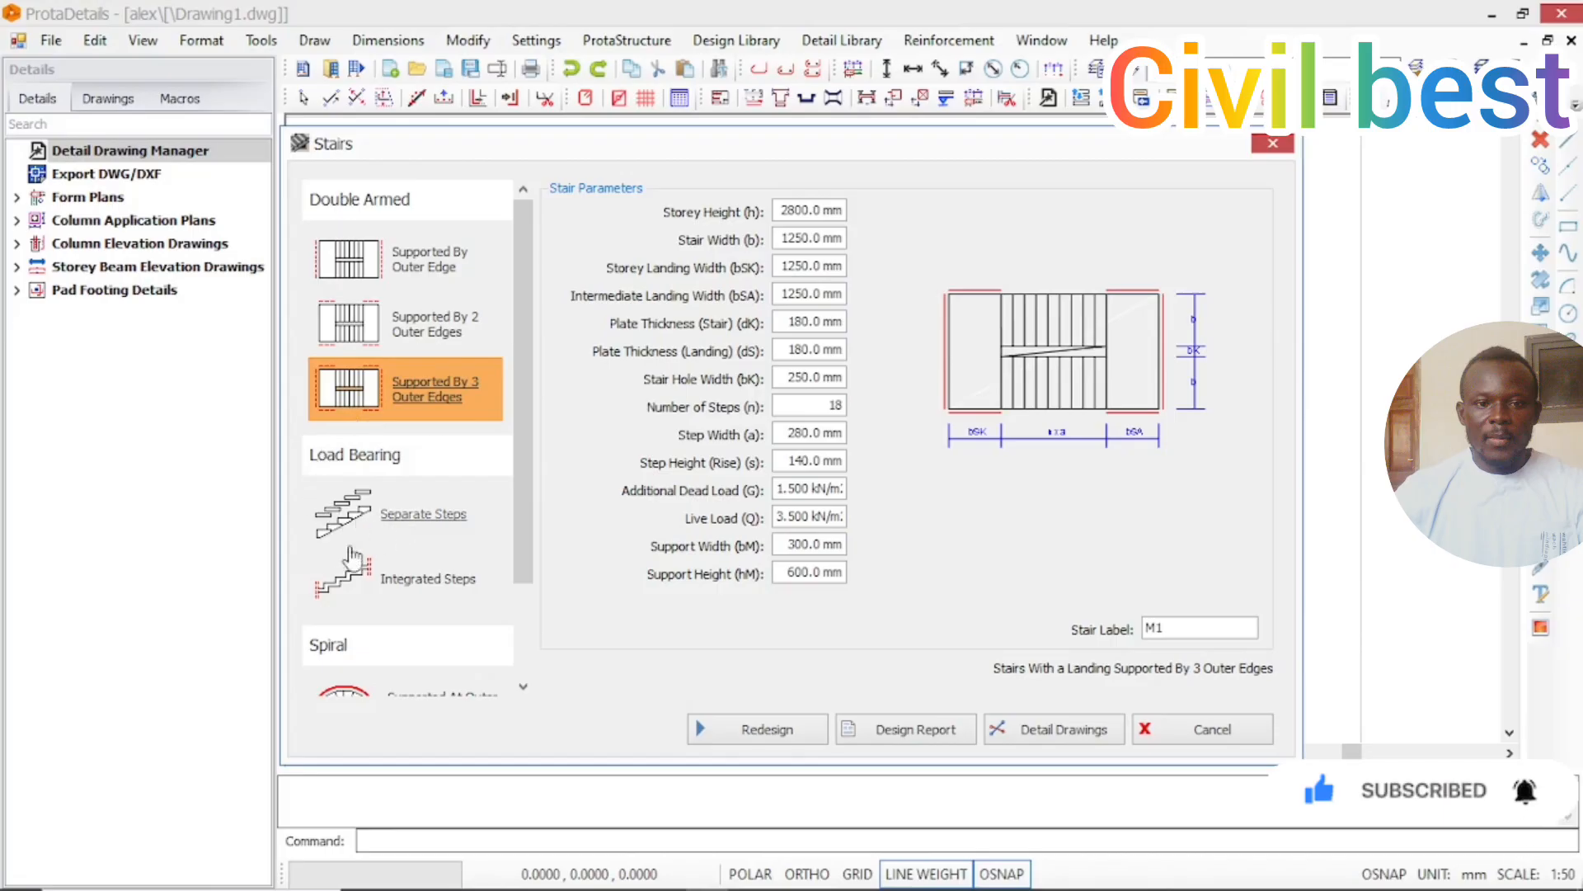
click(380, 587)
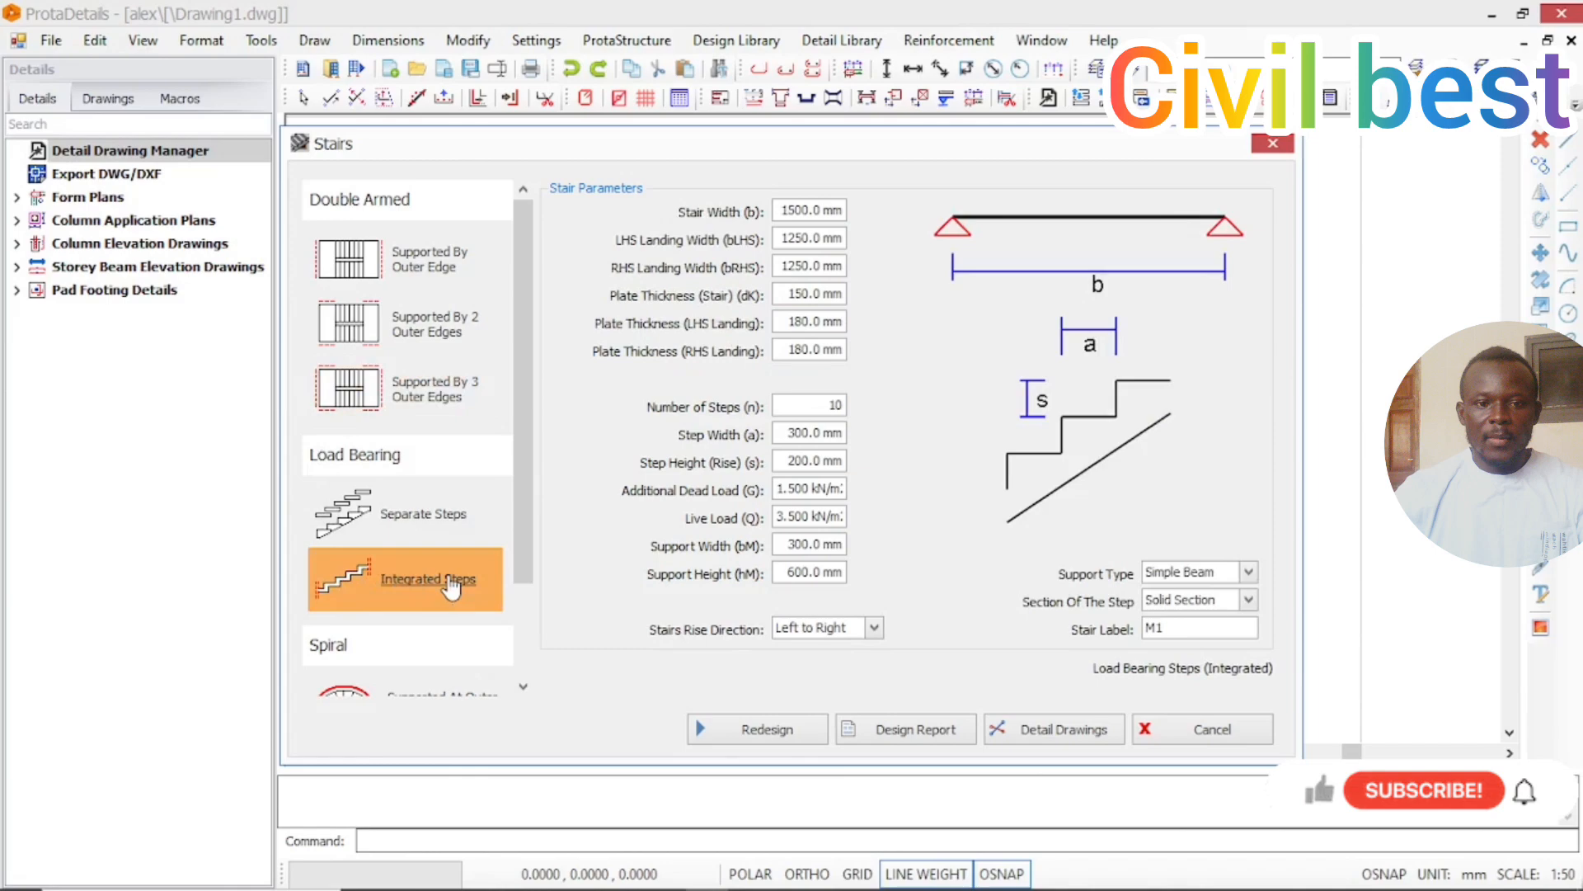
click(399, 530)
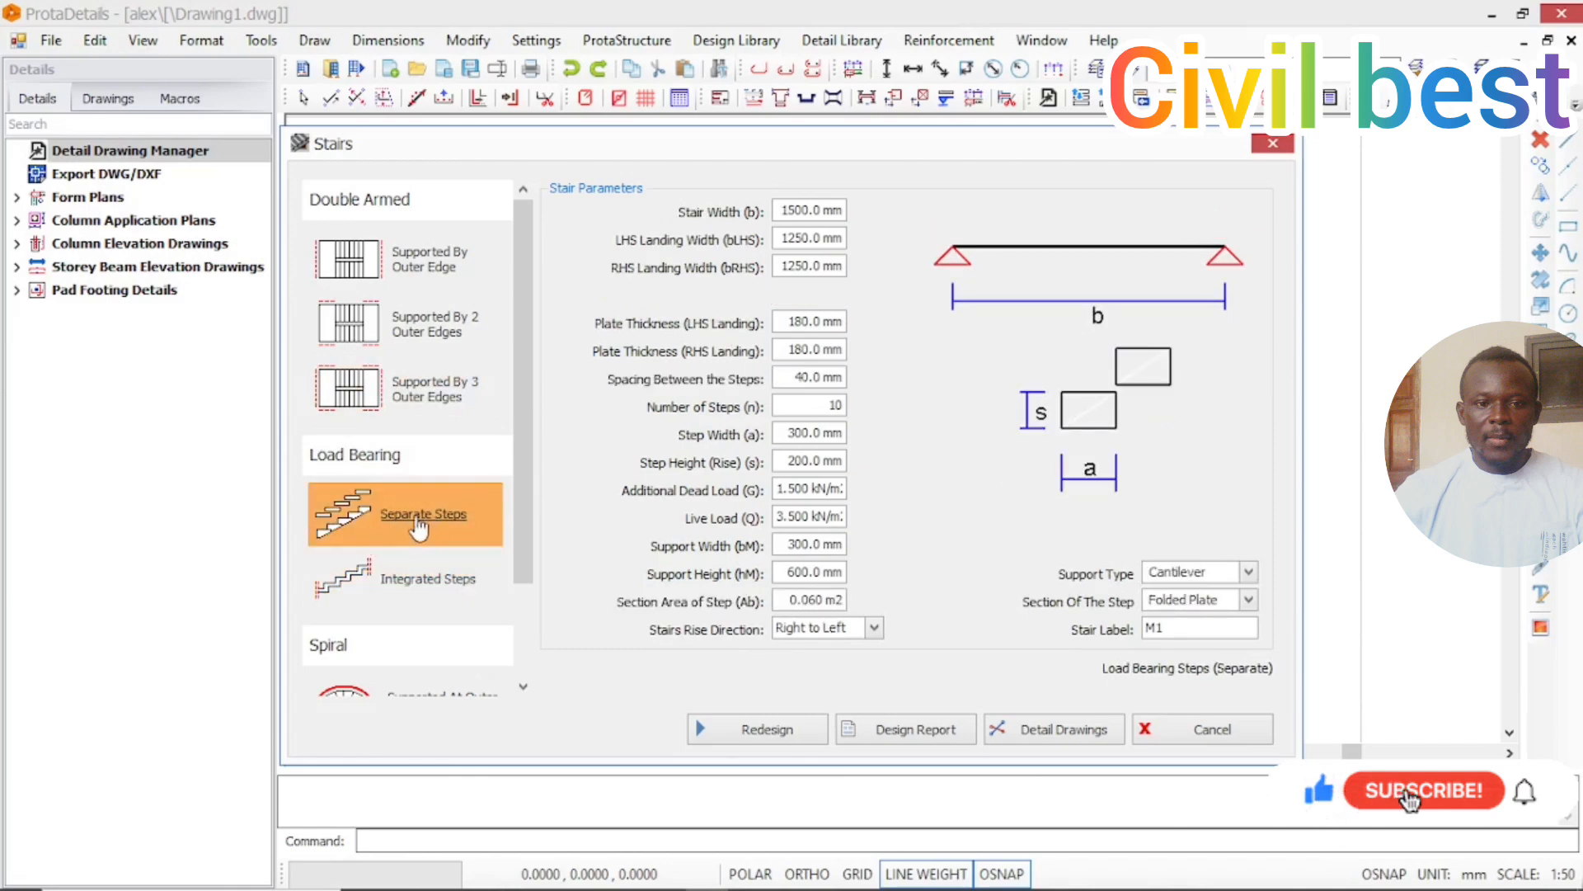
click(384, 573)
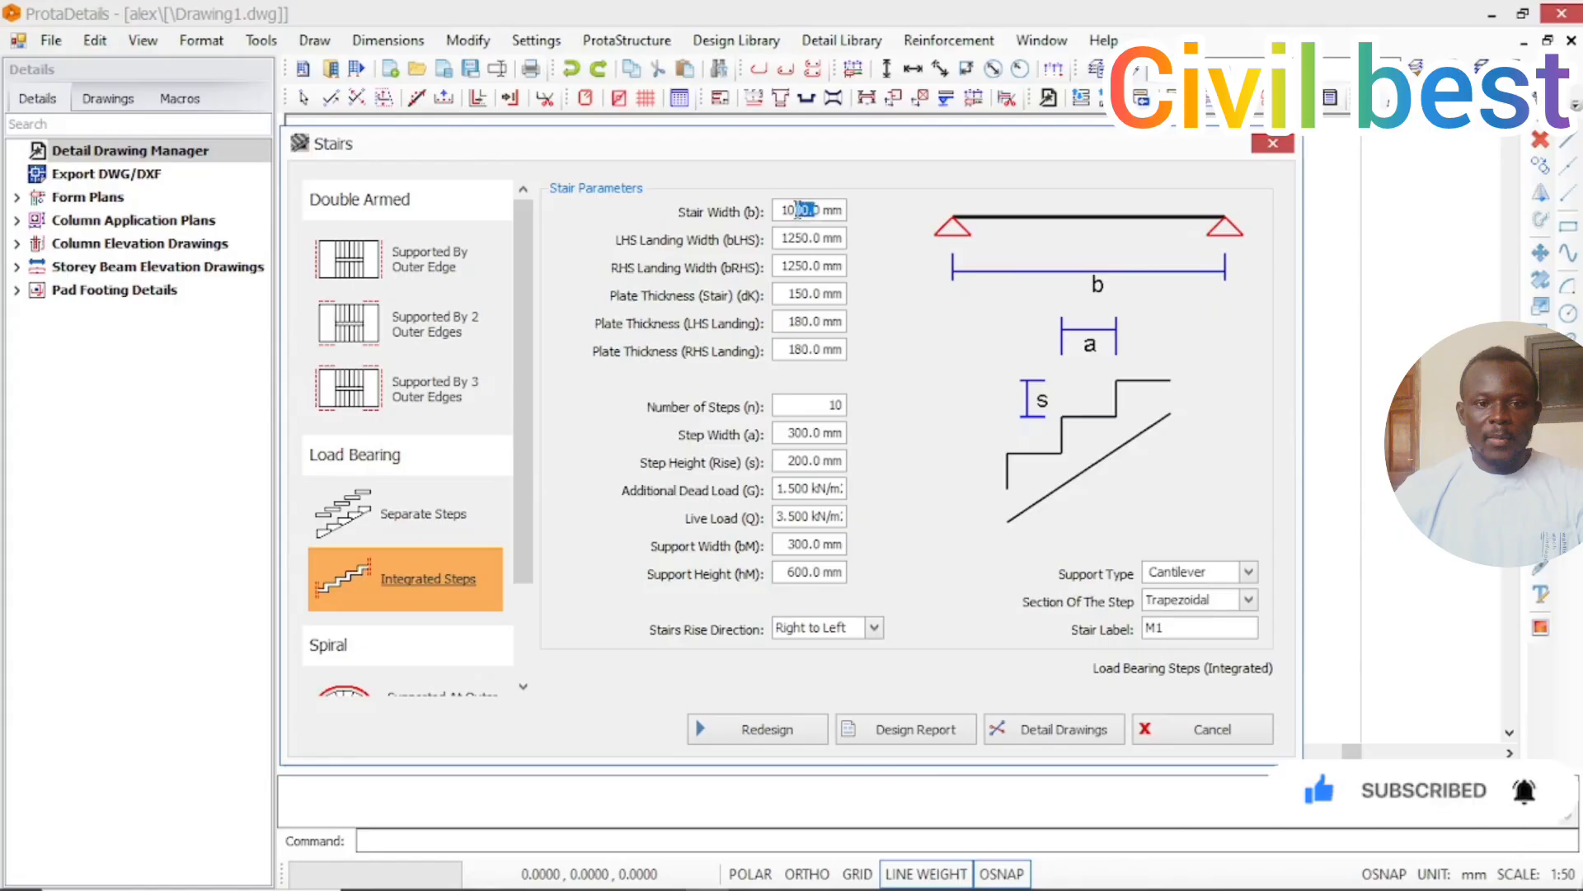
Set the stair width to 1075 mm and both the LHS and RHS landing widths to 1000 mm.
drag(797, 210, 809, 209)
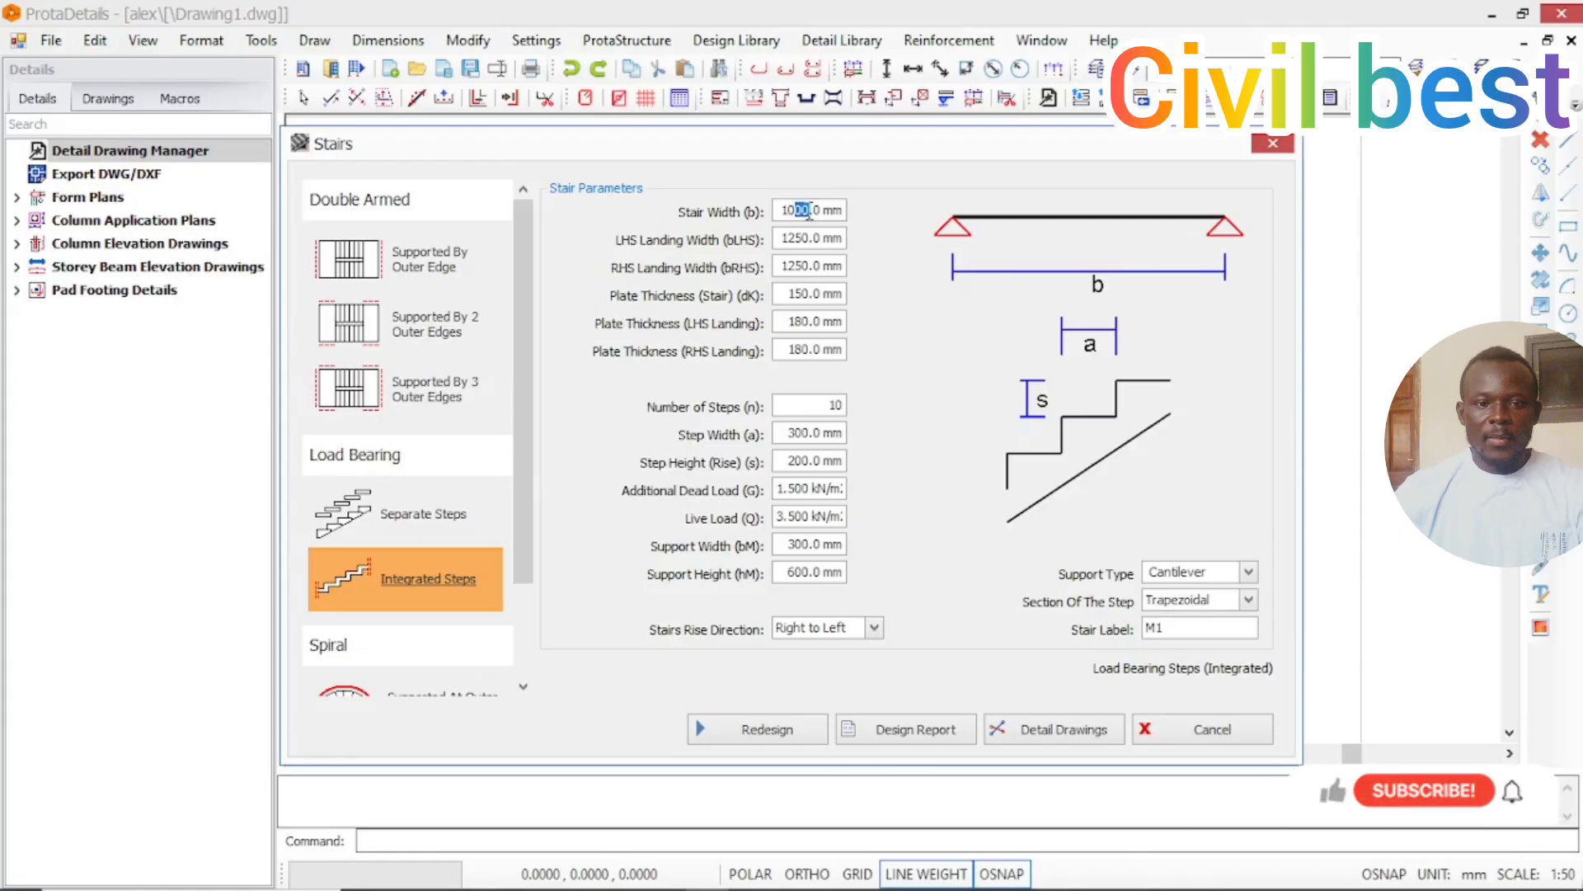
text(75)
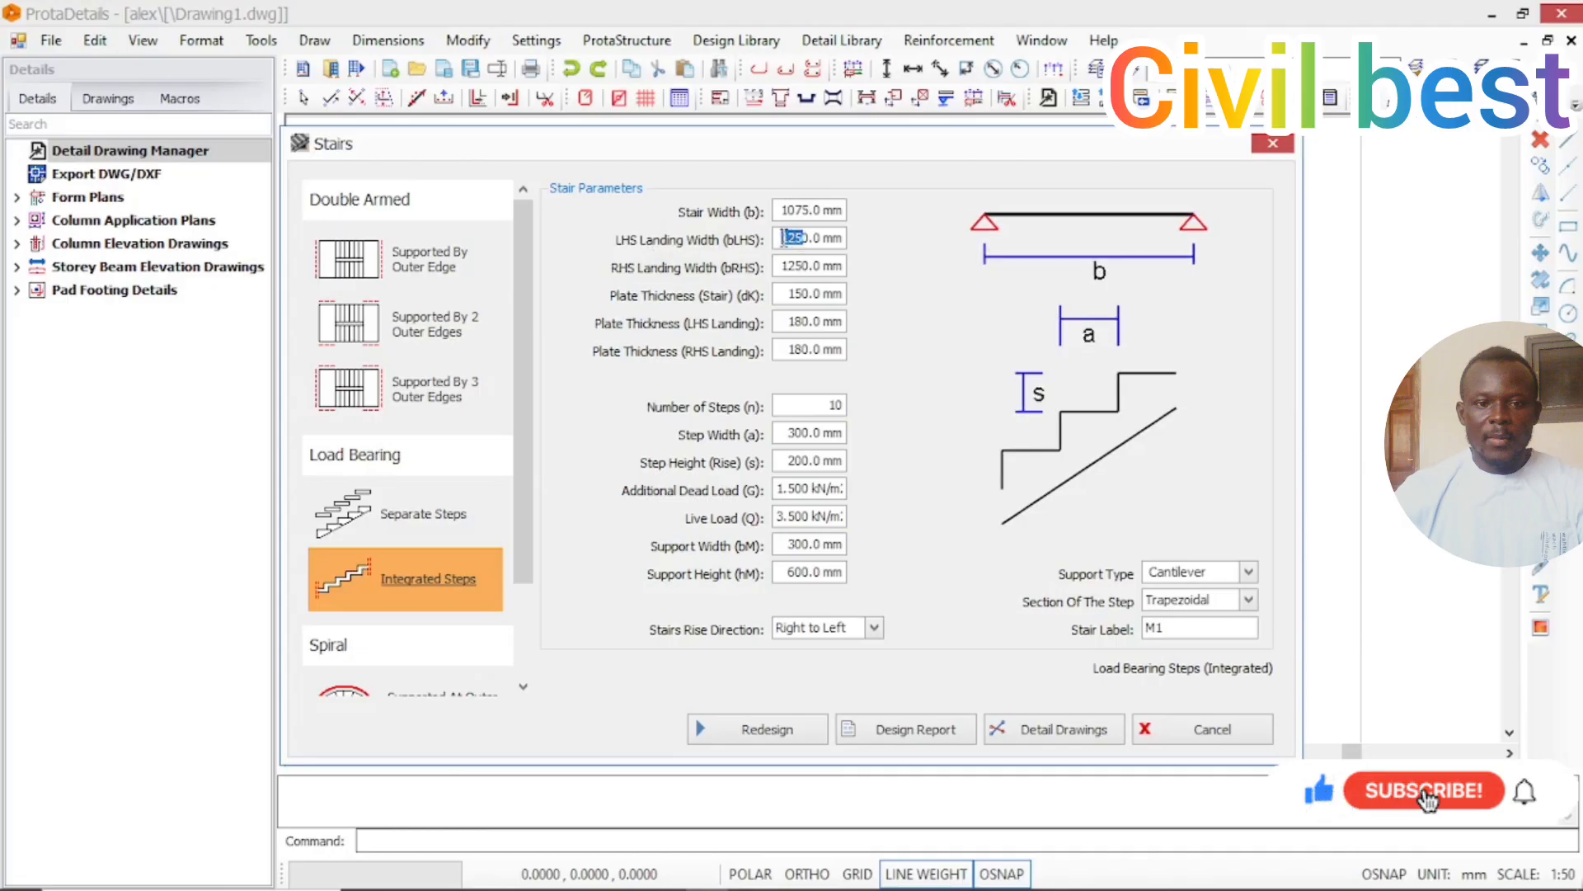
text(1)
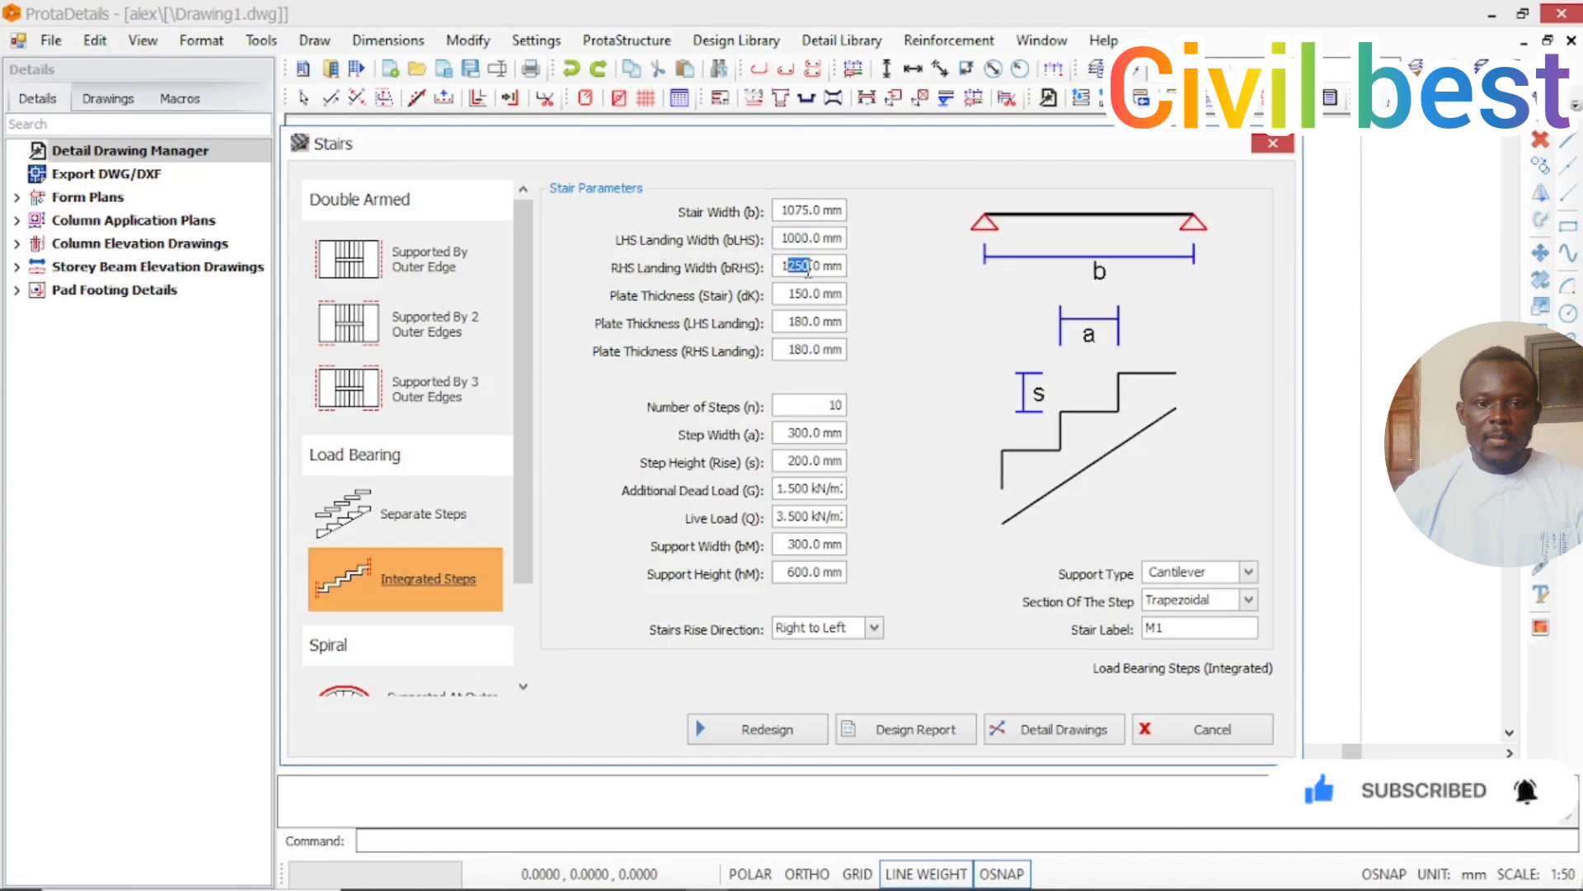
text(00)
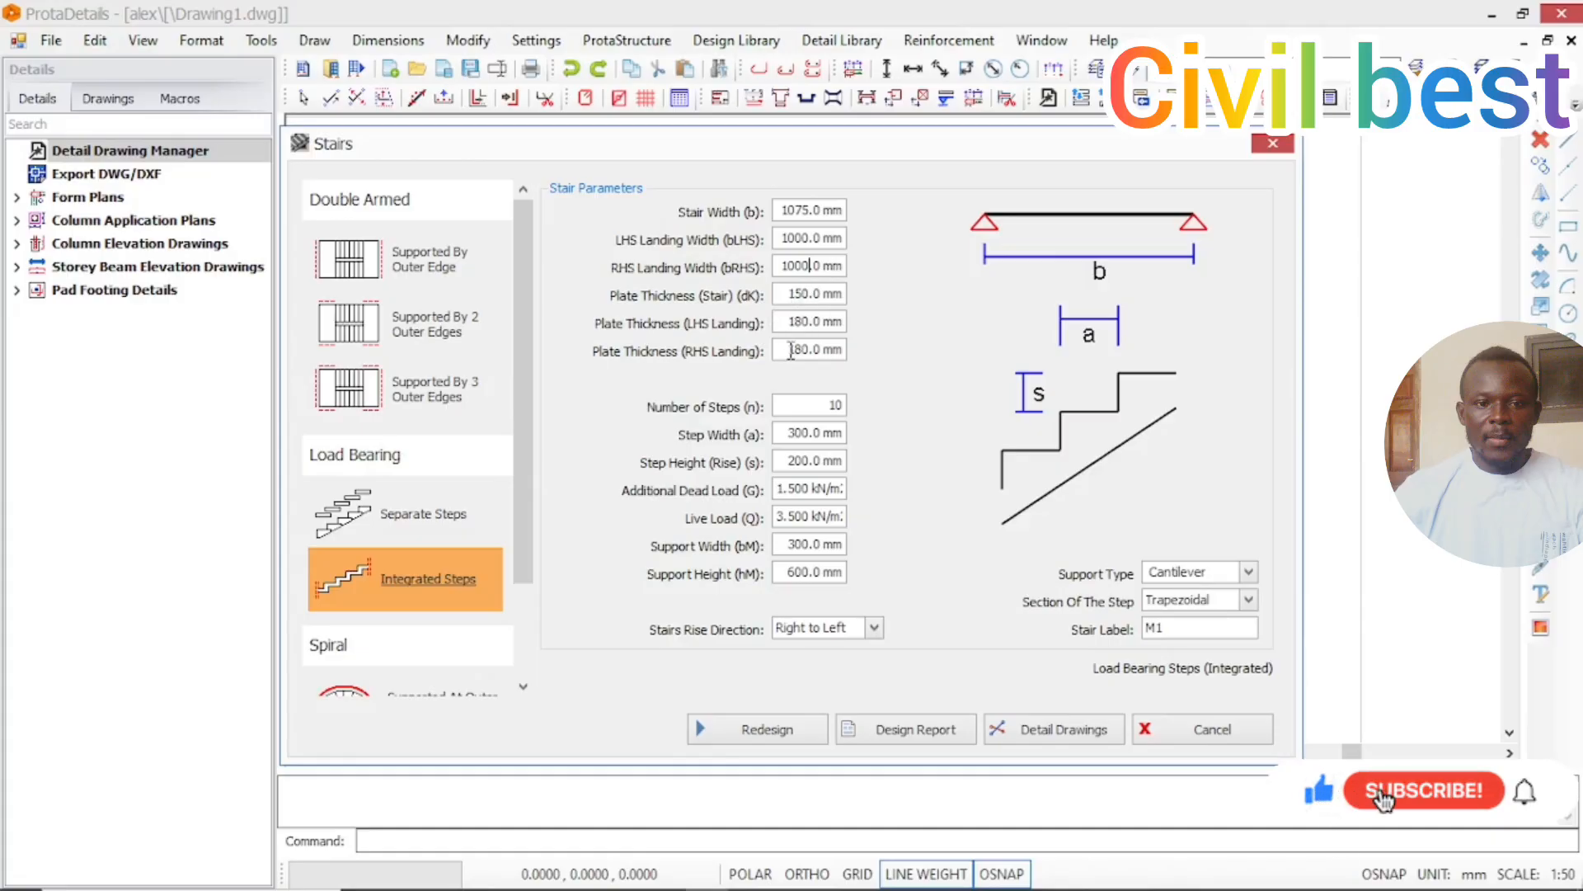
Set the number of steps to 20 and the step height (rise) to 150 mm.
double_click(835, 405)
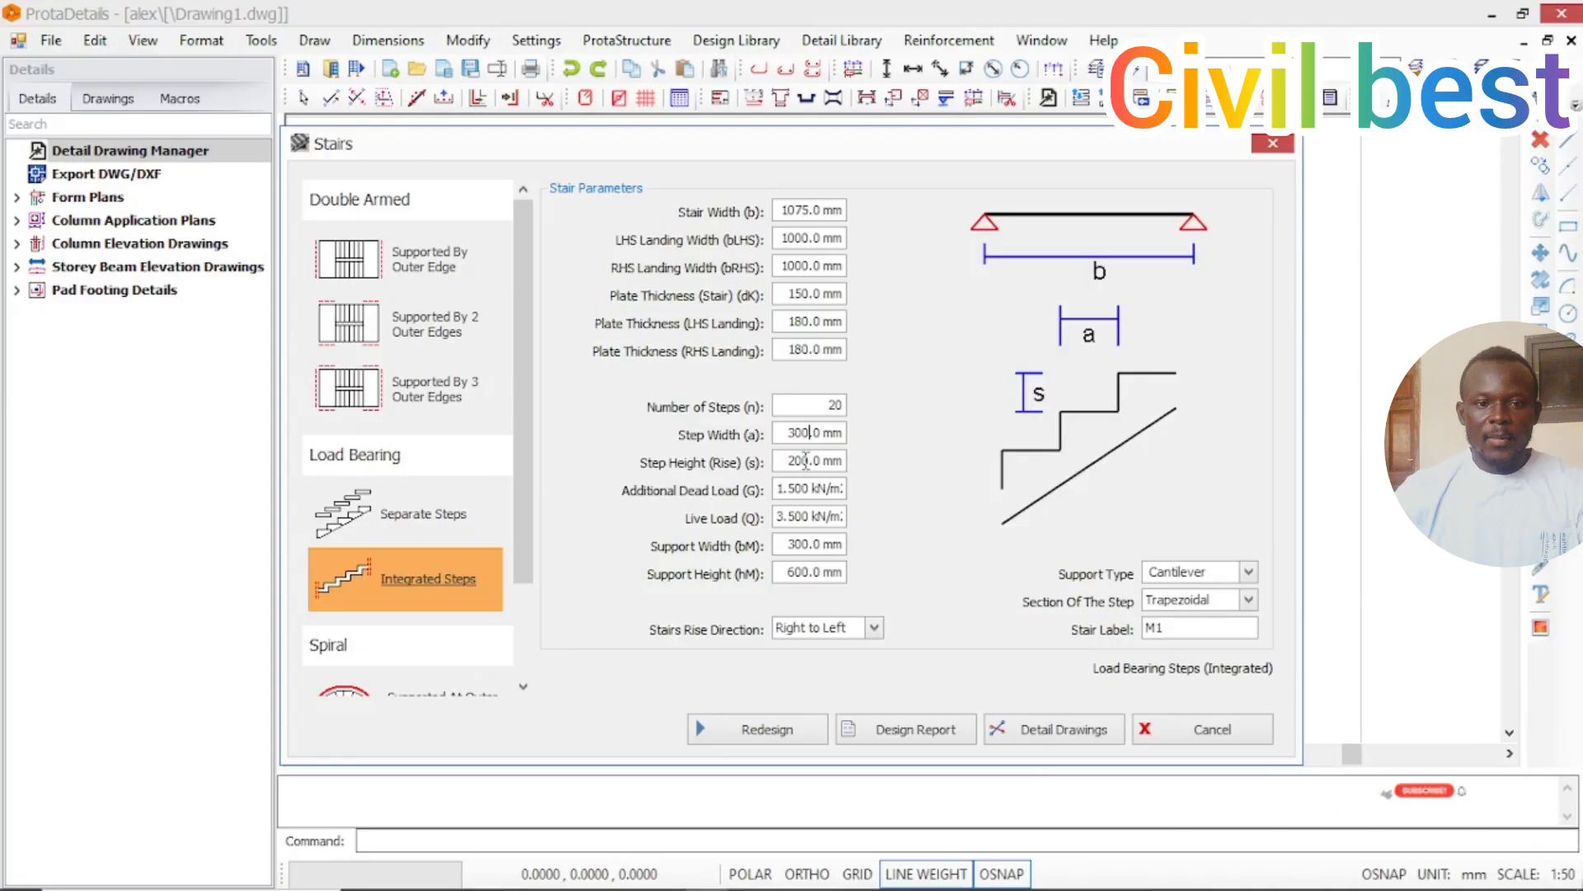
drag(812, 461, 769, 468)
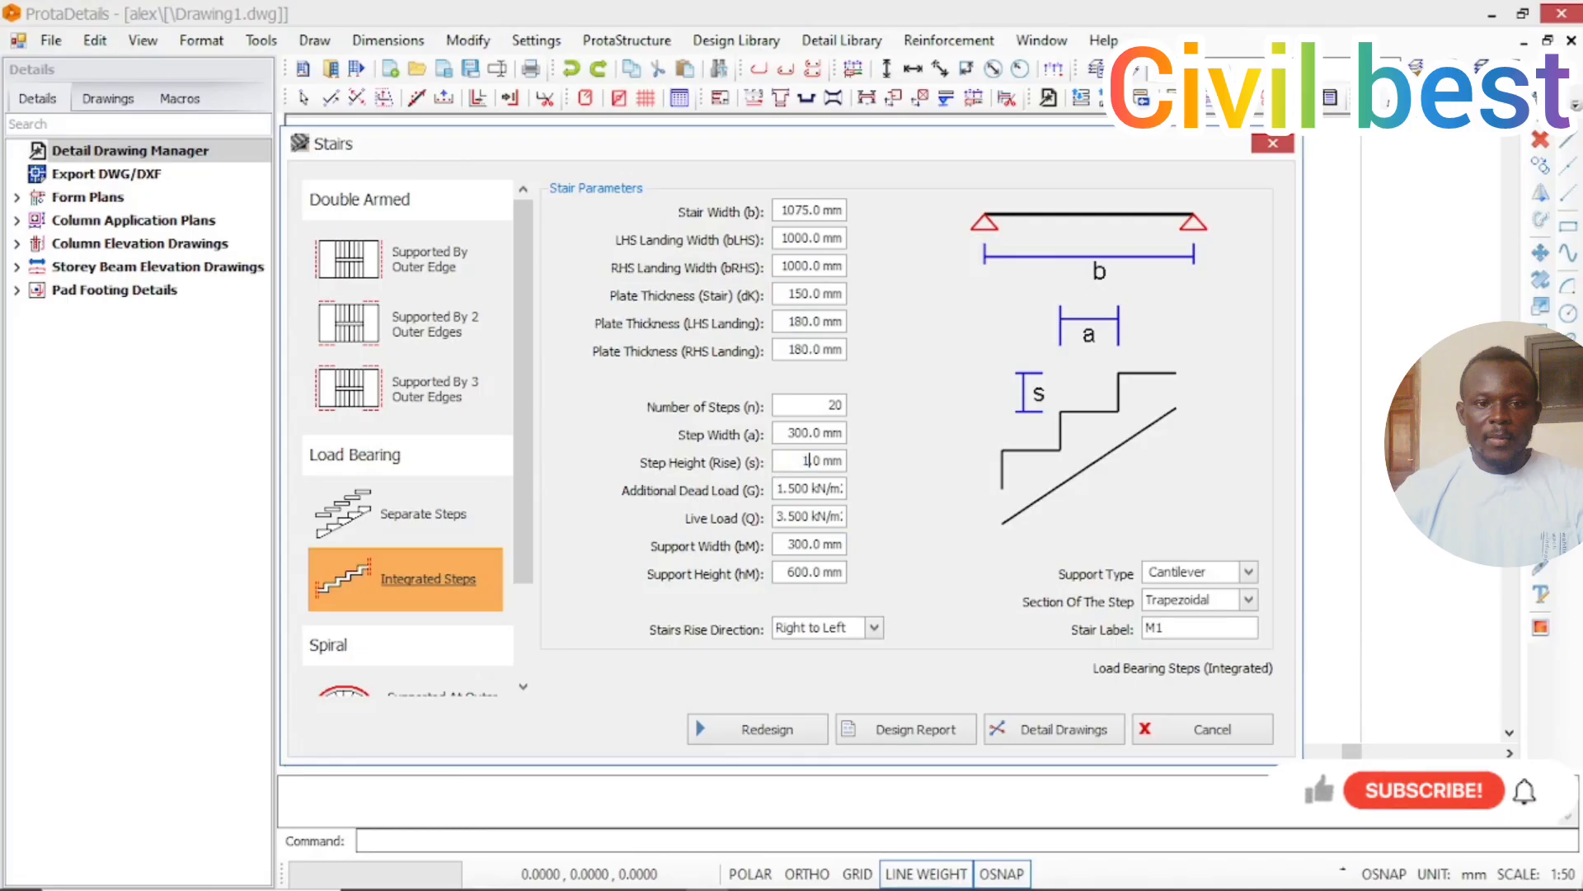
click(811, 488)
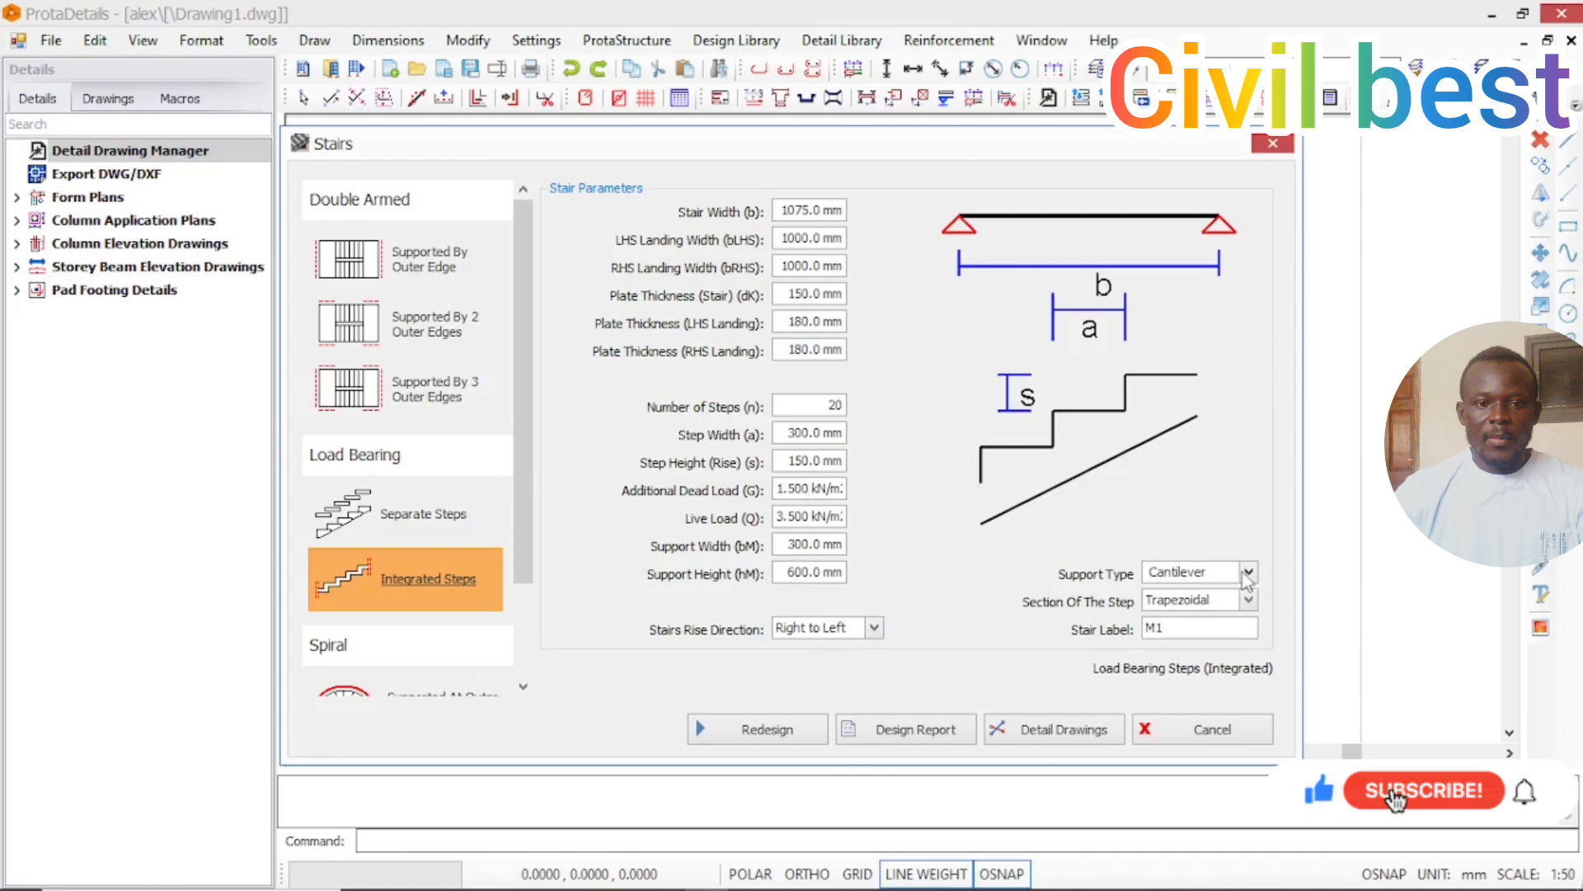
Compare the Simple Beam and Cantilever support types in the stair diagram and choose Cantilever.
click(1216, 576)
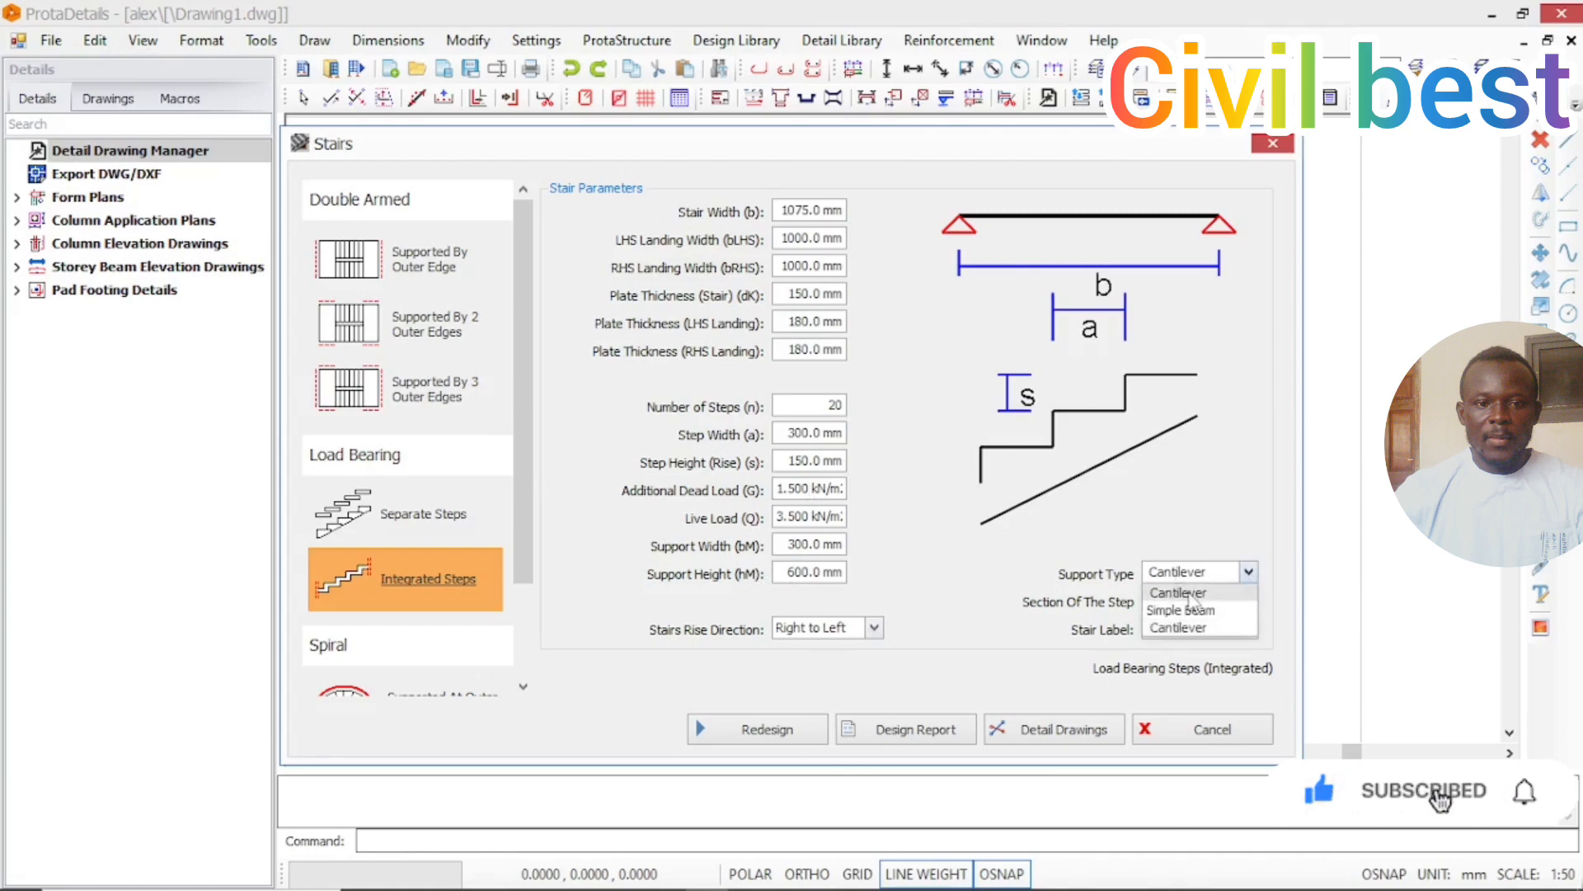
click(1193, 594)
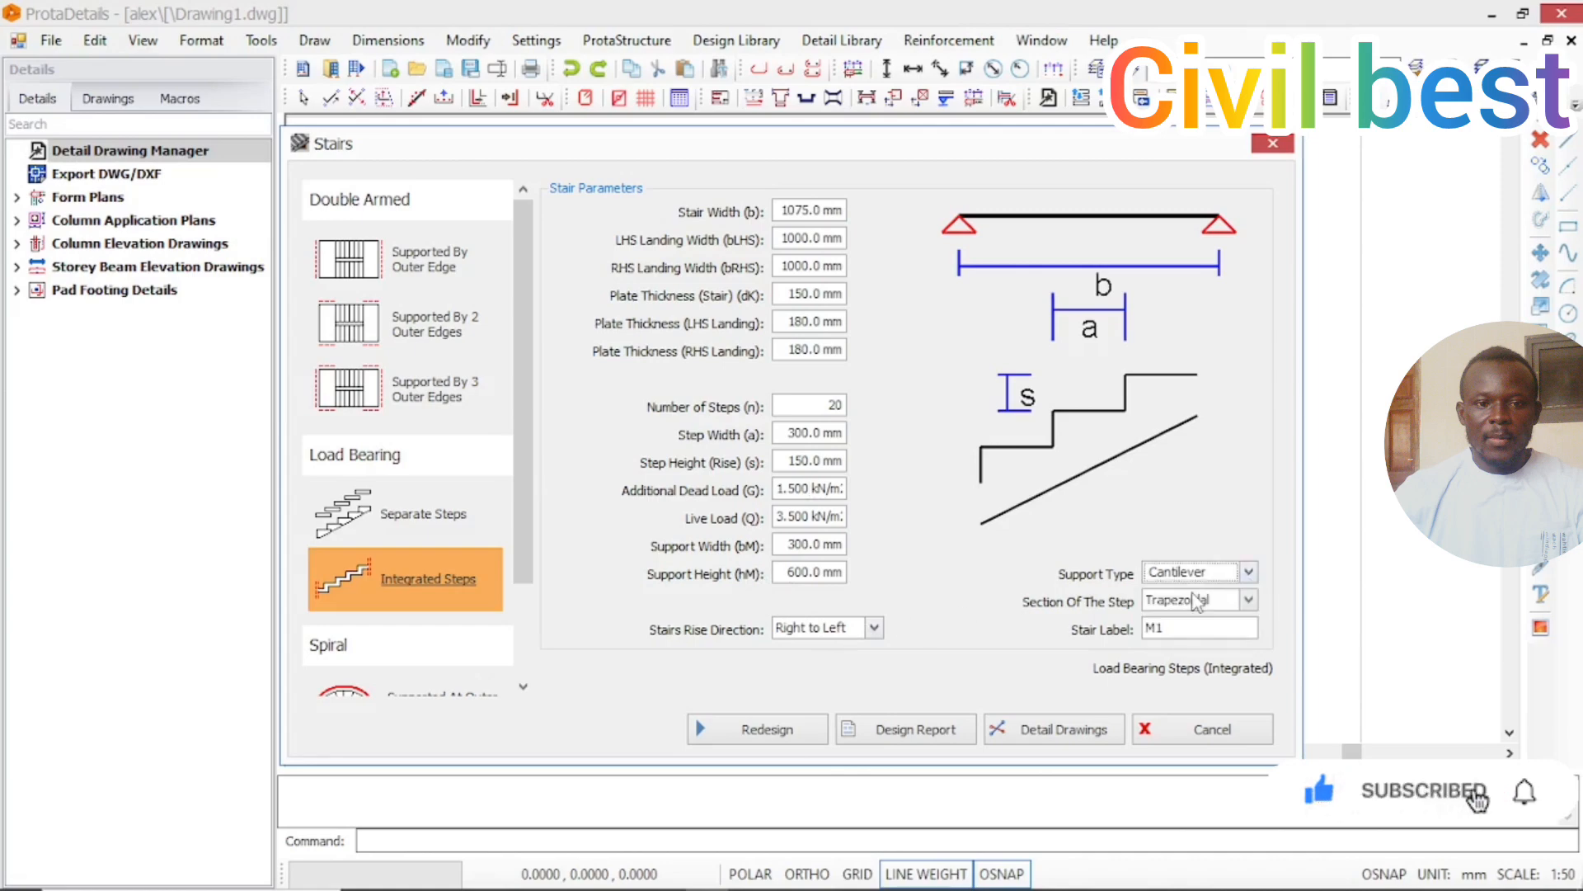
click(1250, 573)
click(1196, 599)
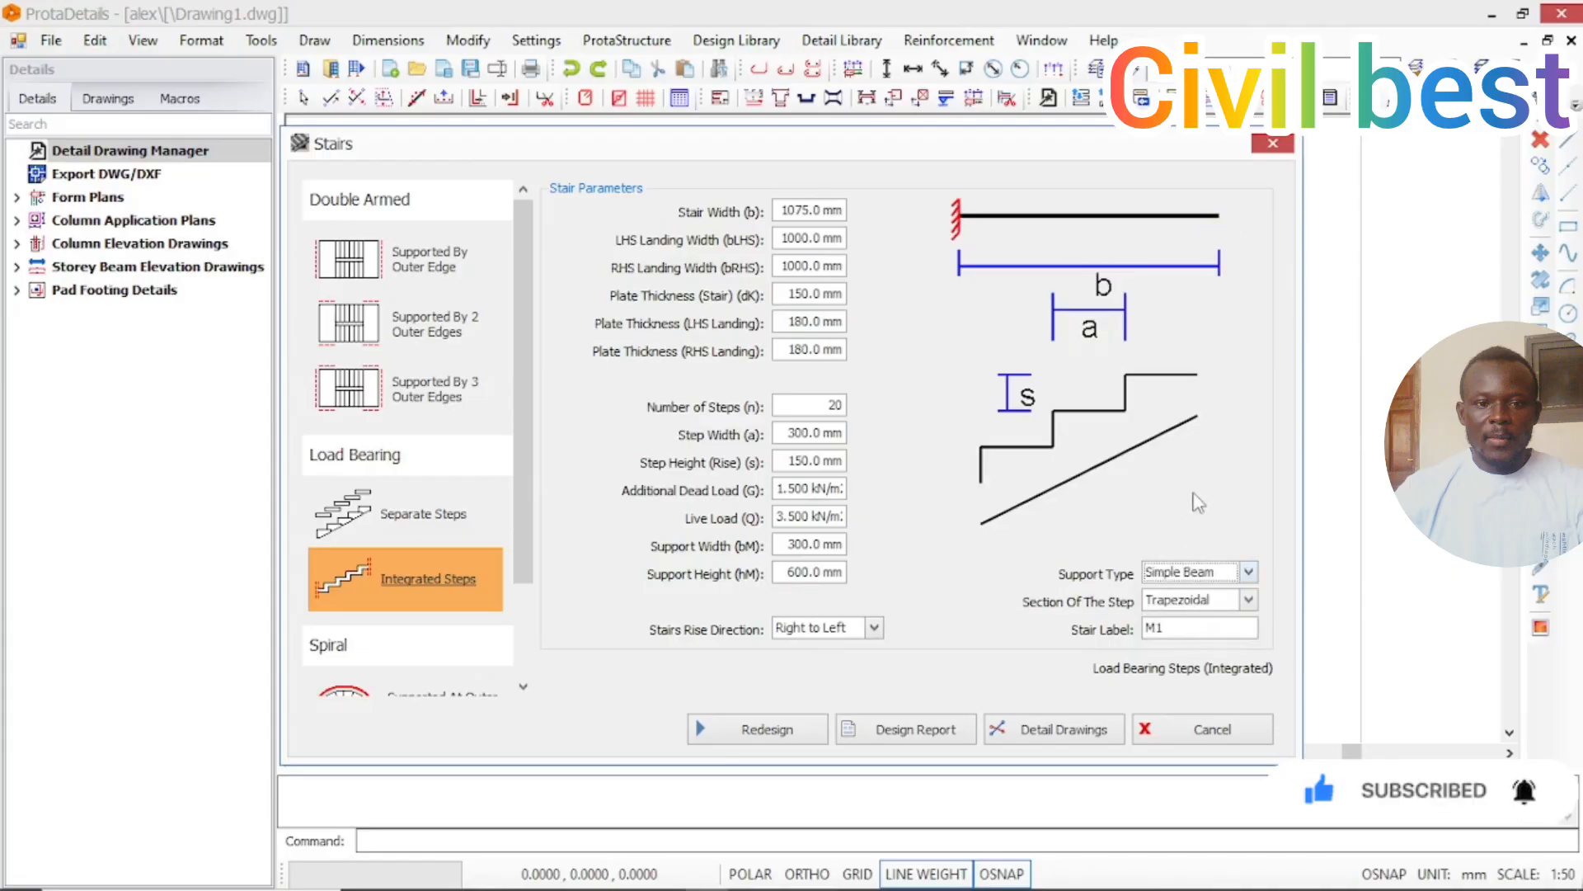
click(1250, 572)
click(1187, 594)
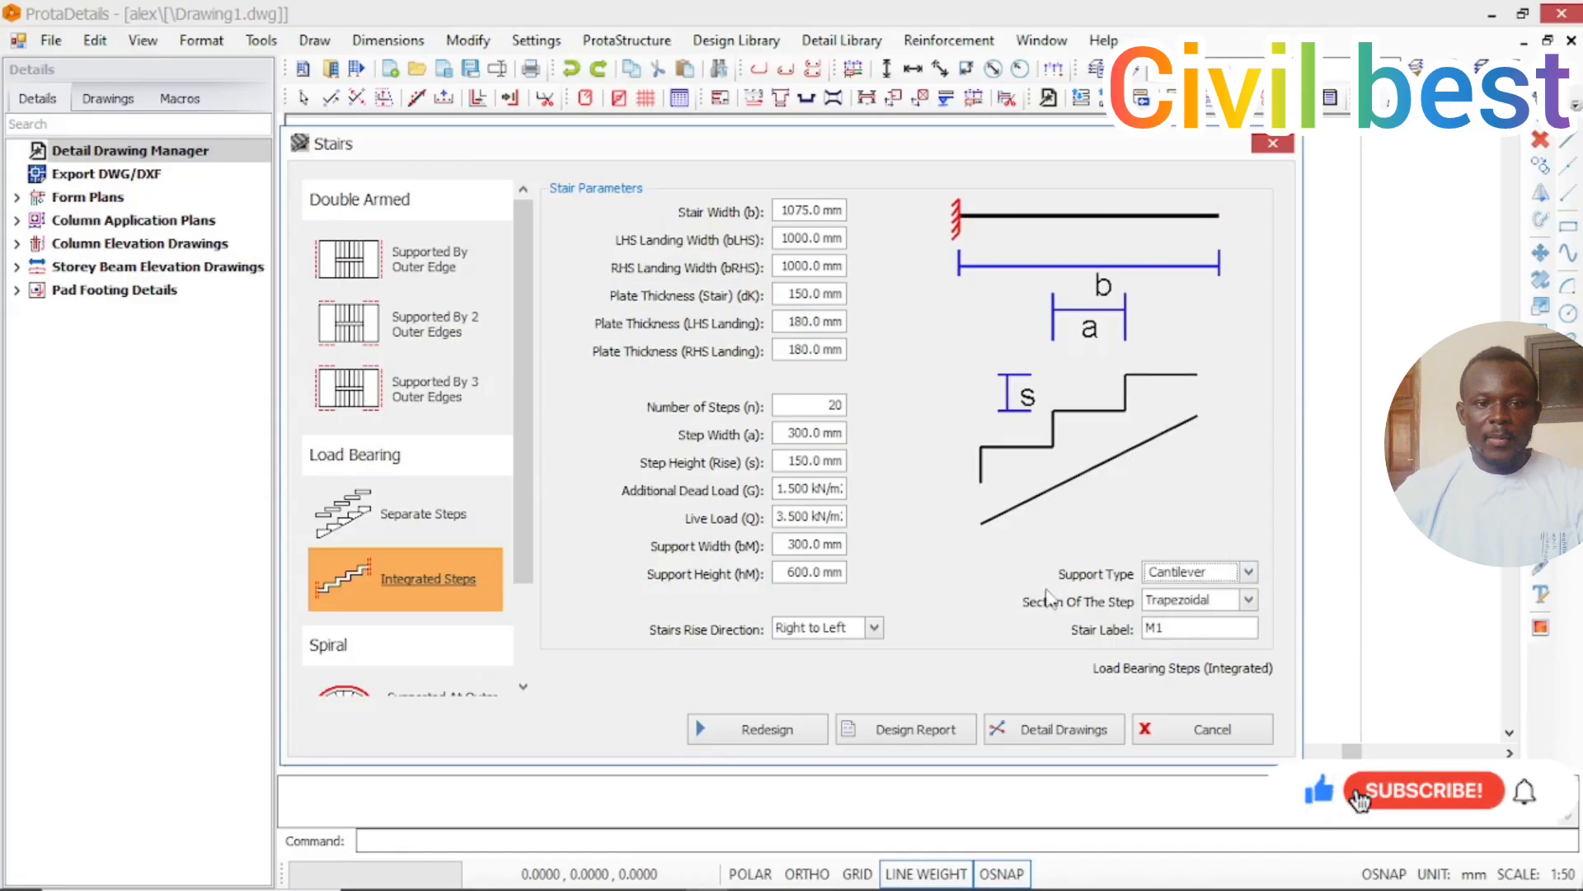
Compare the Solid Section and Folded Plate step sections in the stair diagram and return to Trapezoidal.
click(1250, 600)
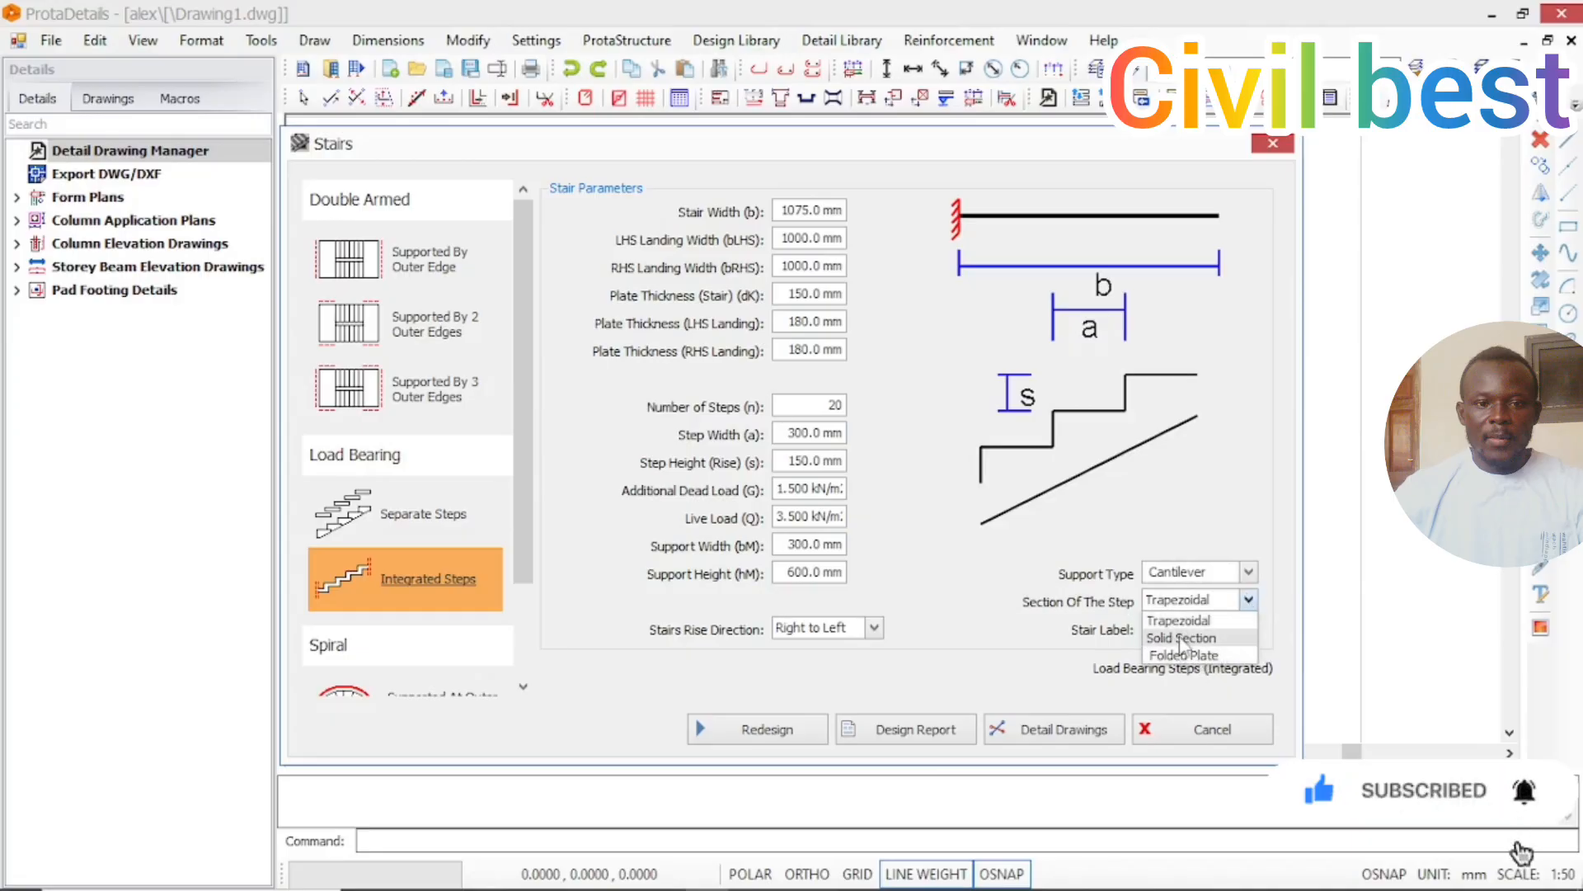
click(1211, 639)
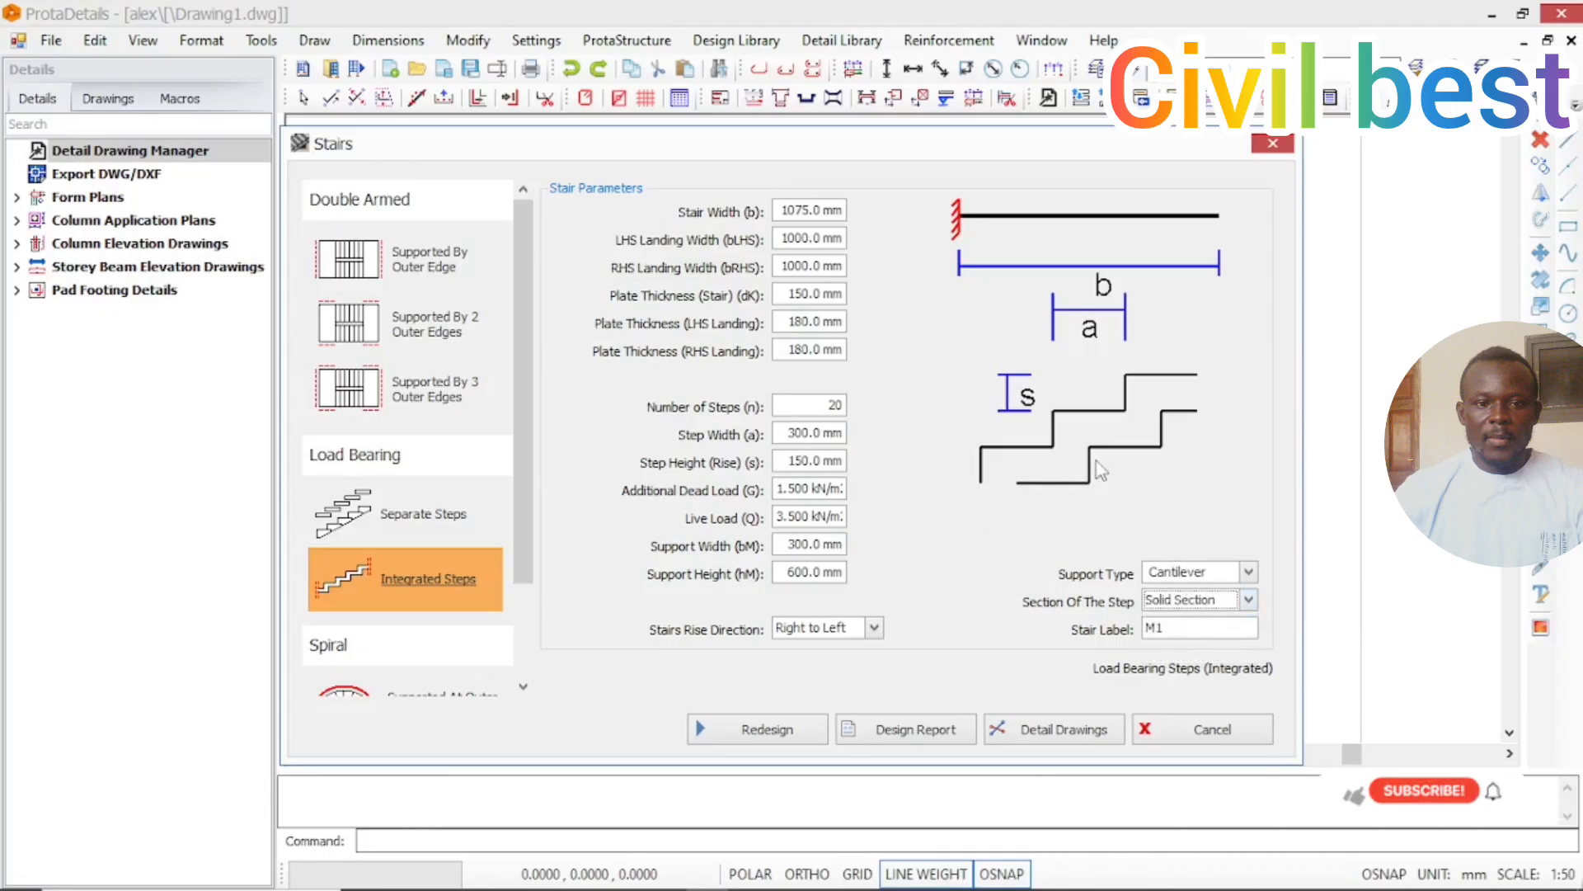
click(1249, 599)
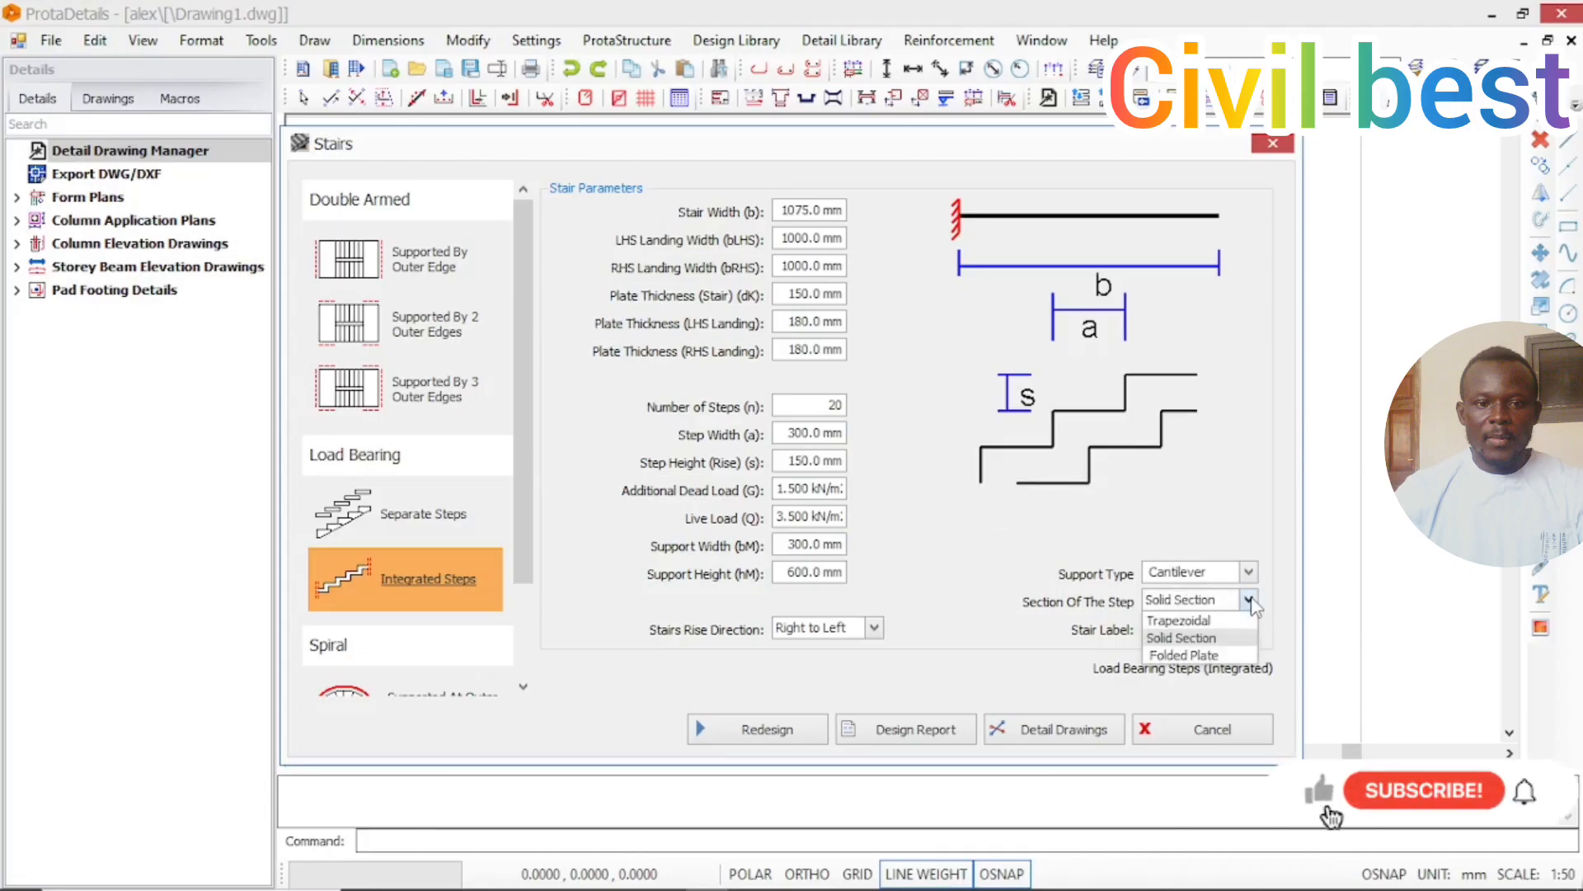
click(1193, 654)
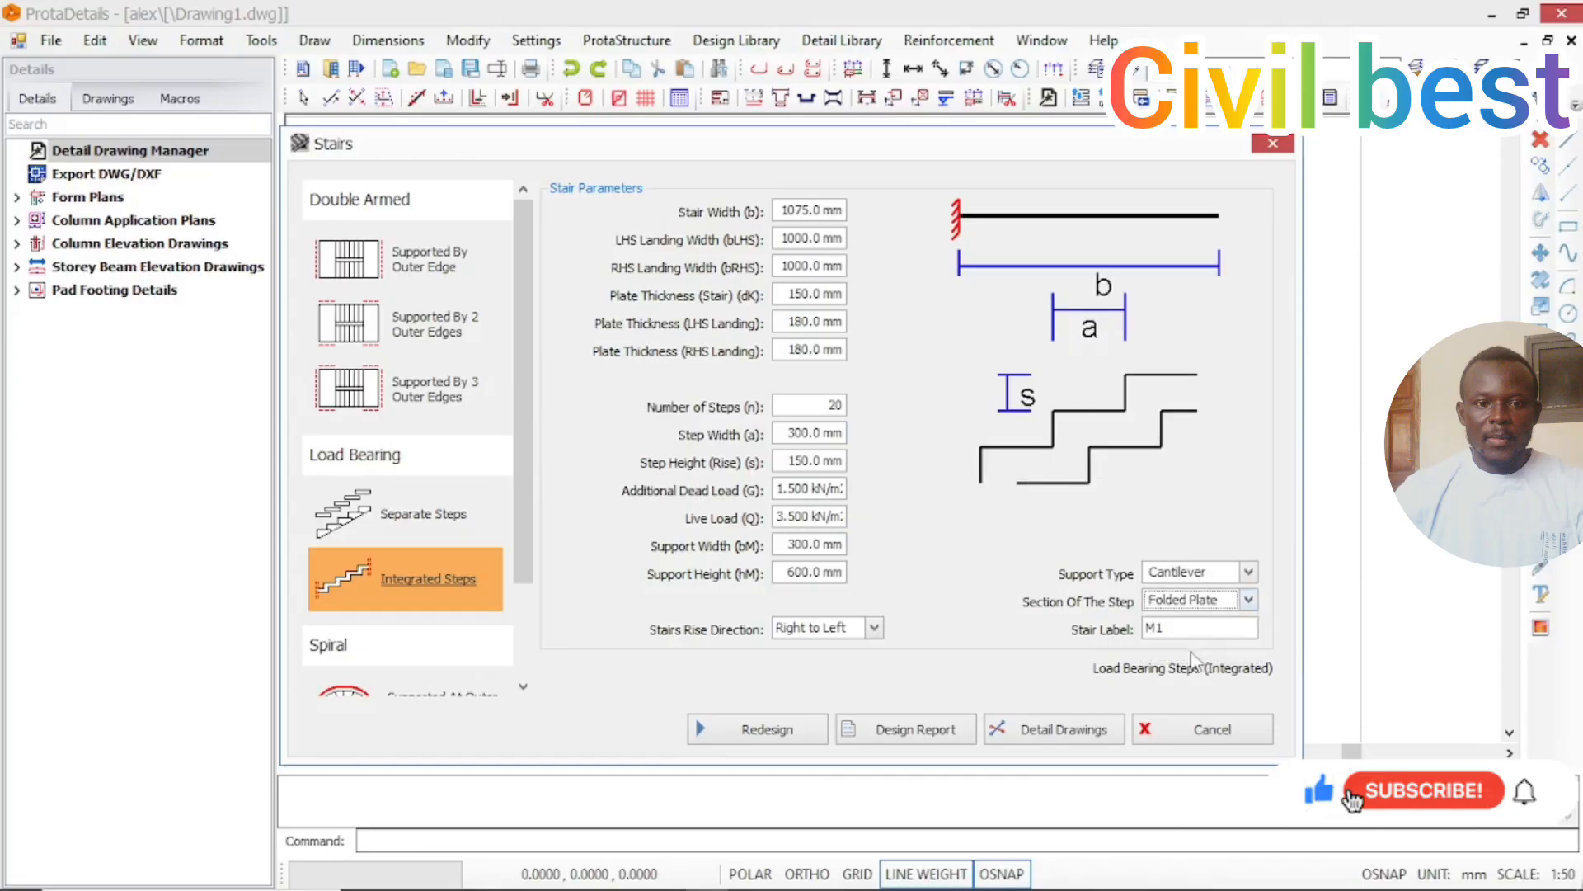
click(1249, 599)
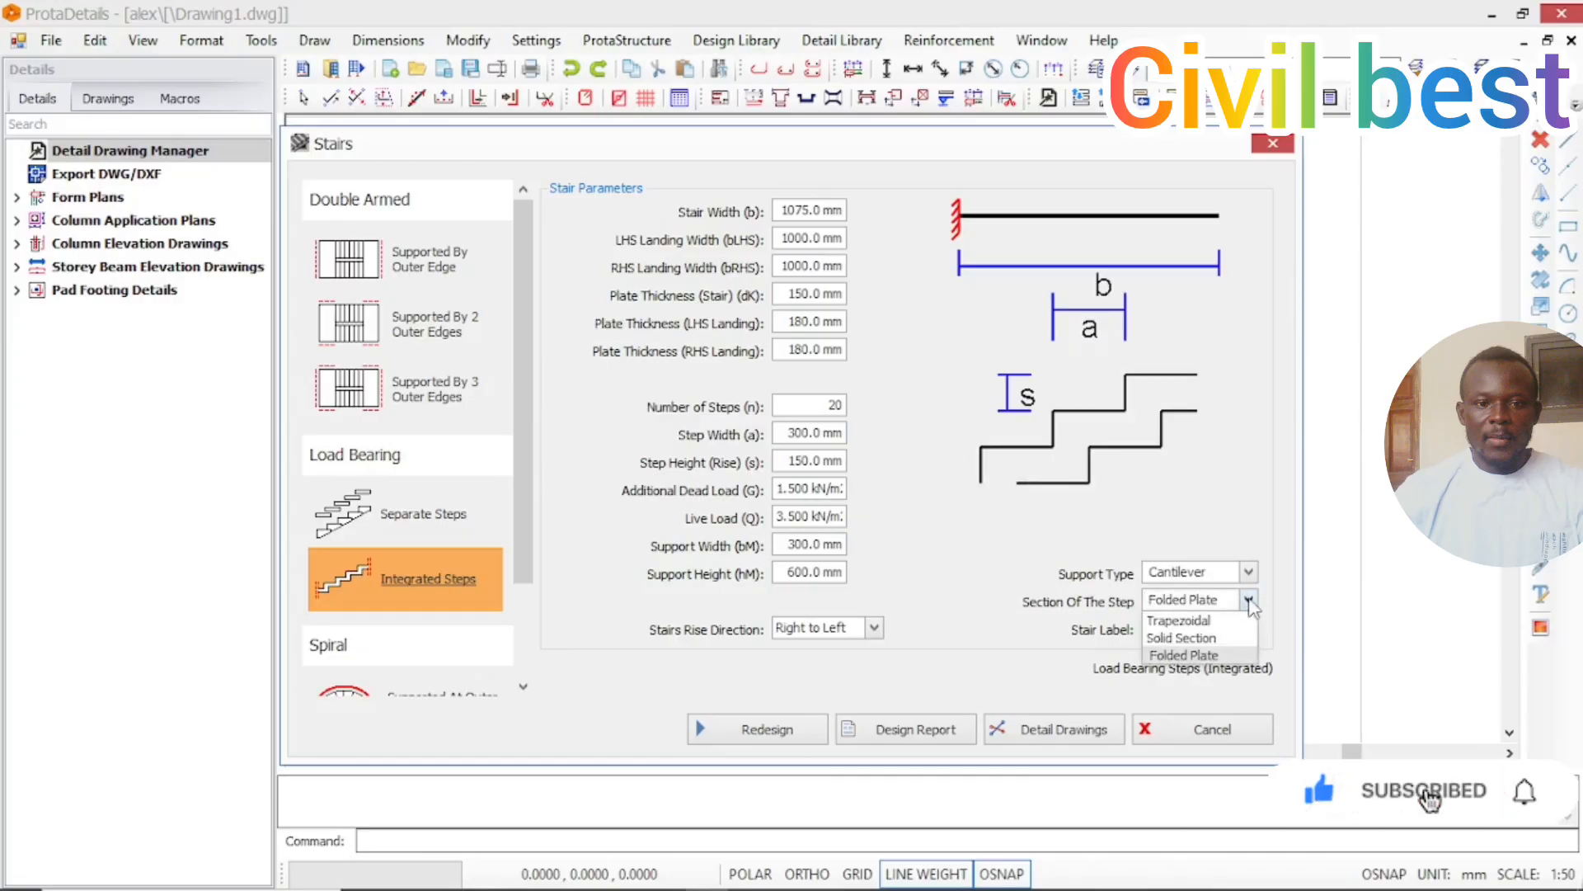
click(1196, 621)
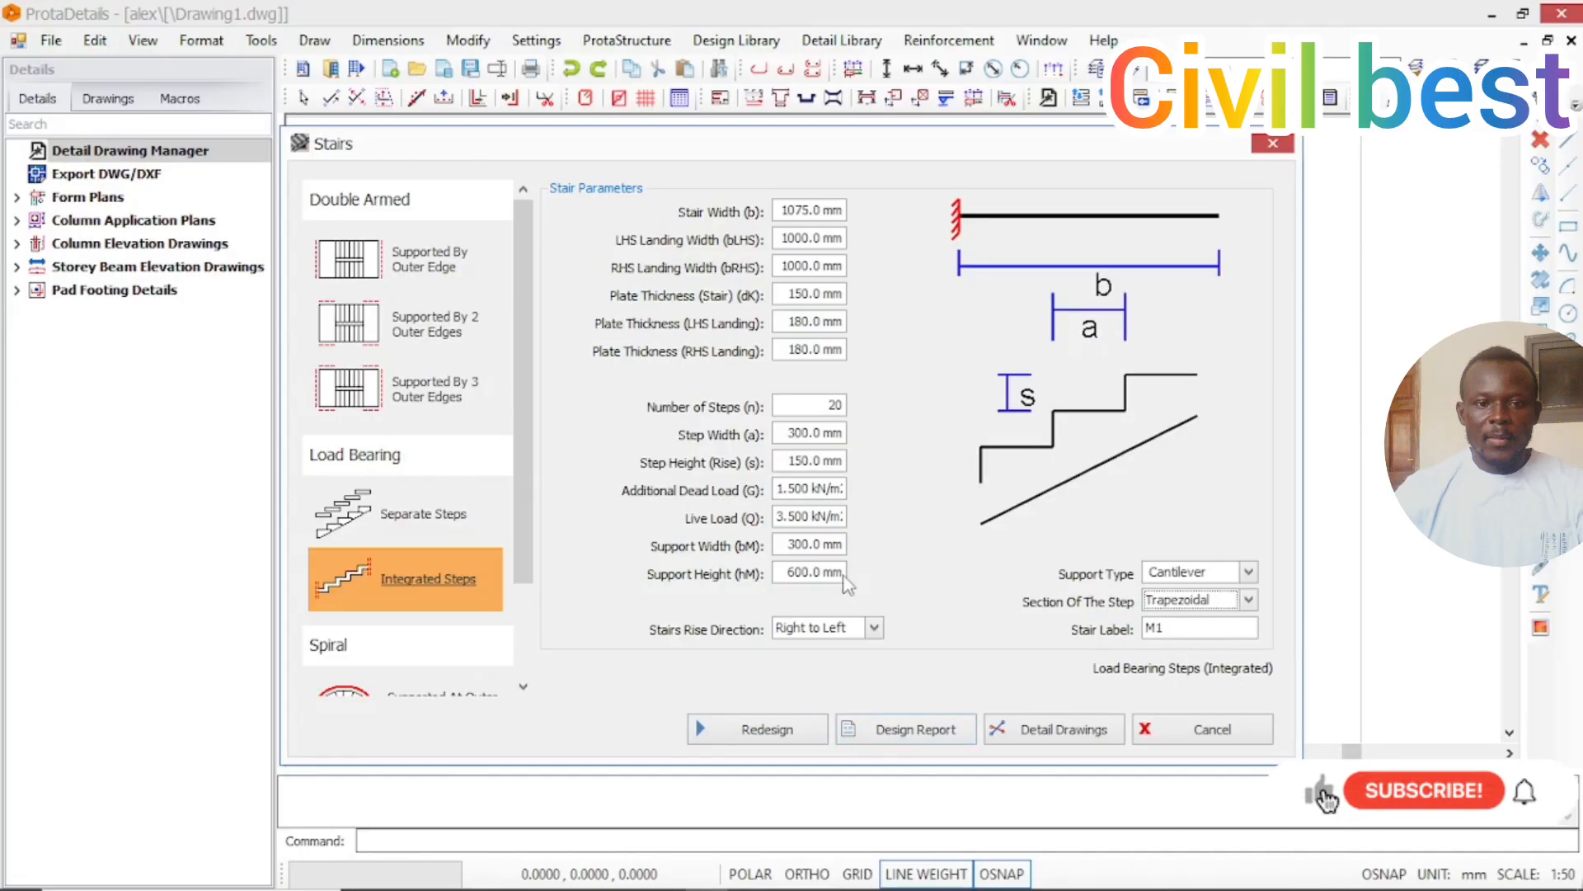
Redesign the stair and set the bottom distribution longitudinal rebar of the load-bearing steps to diameter 16.
click(707, 737)
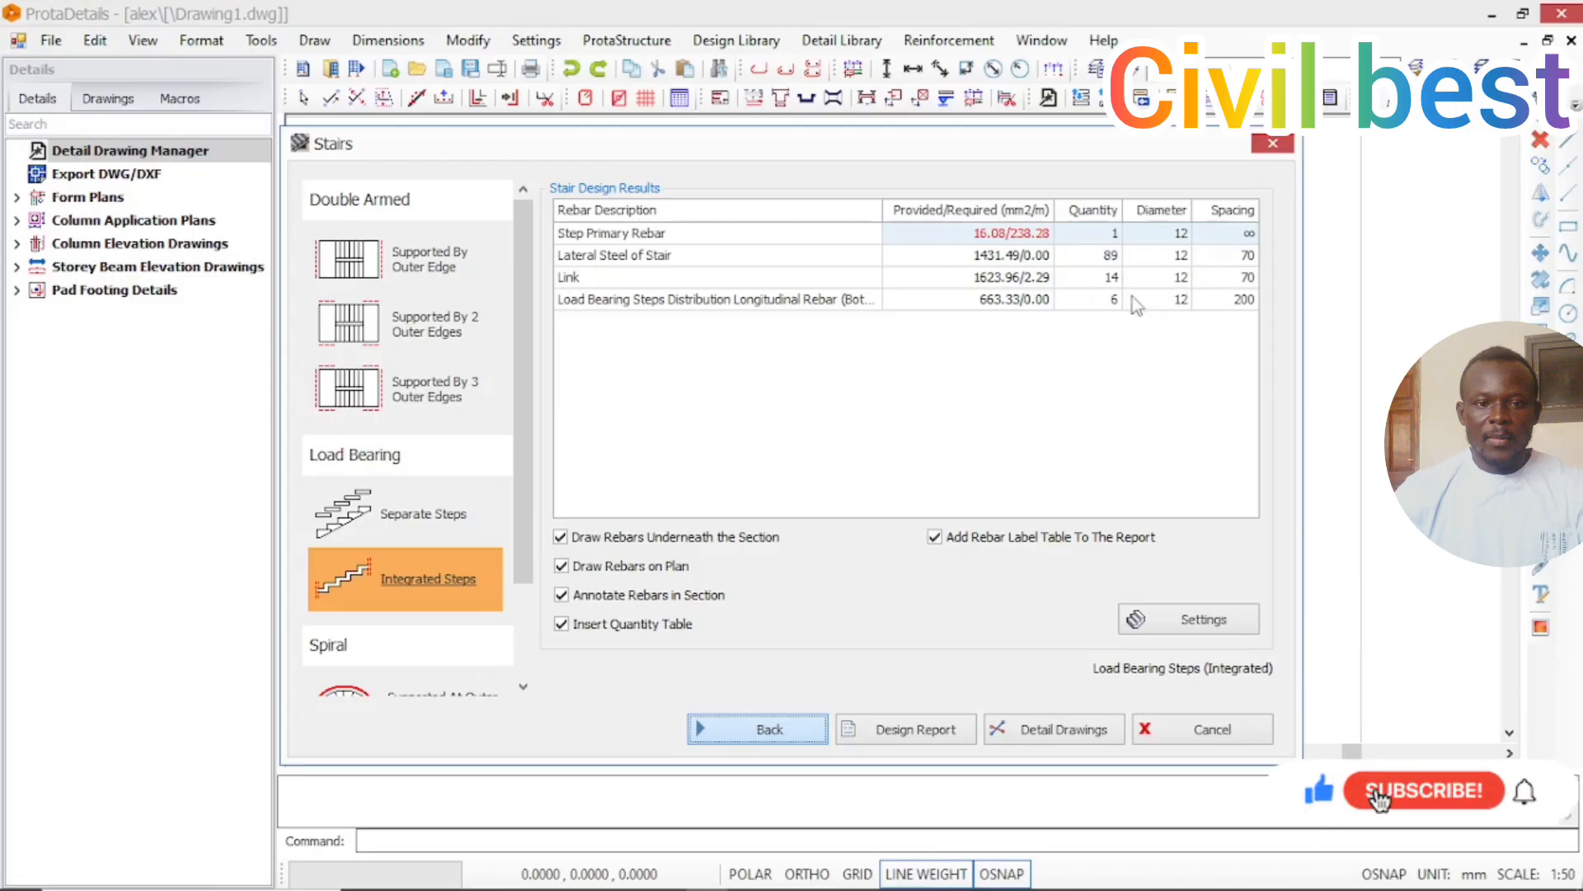
click(1180, 302)
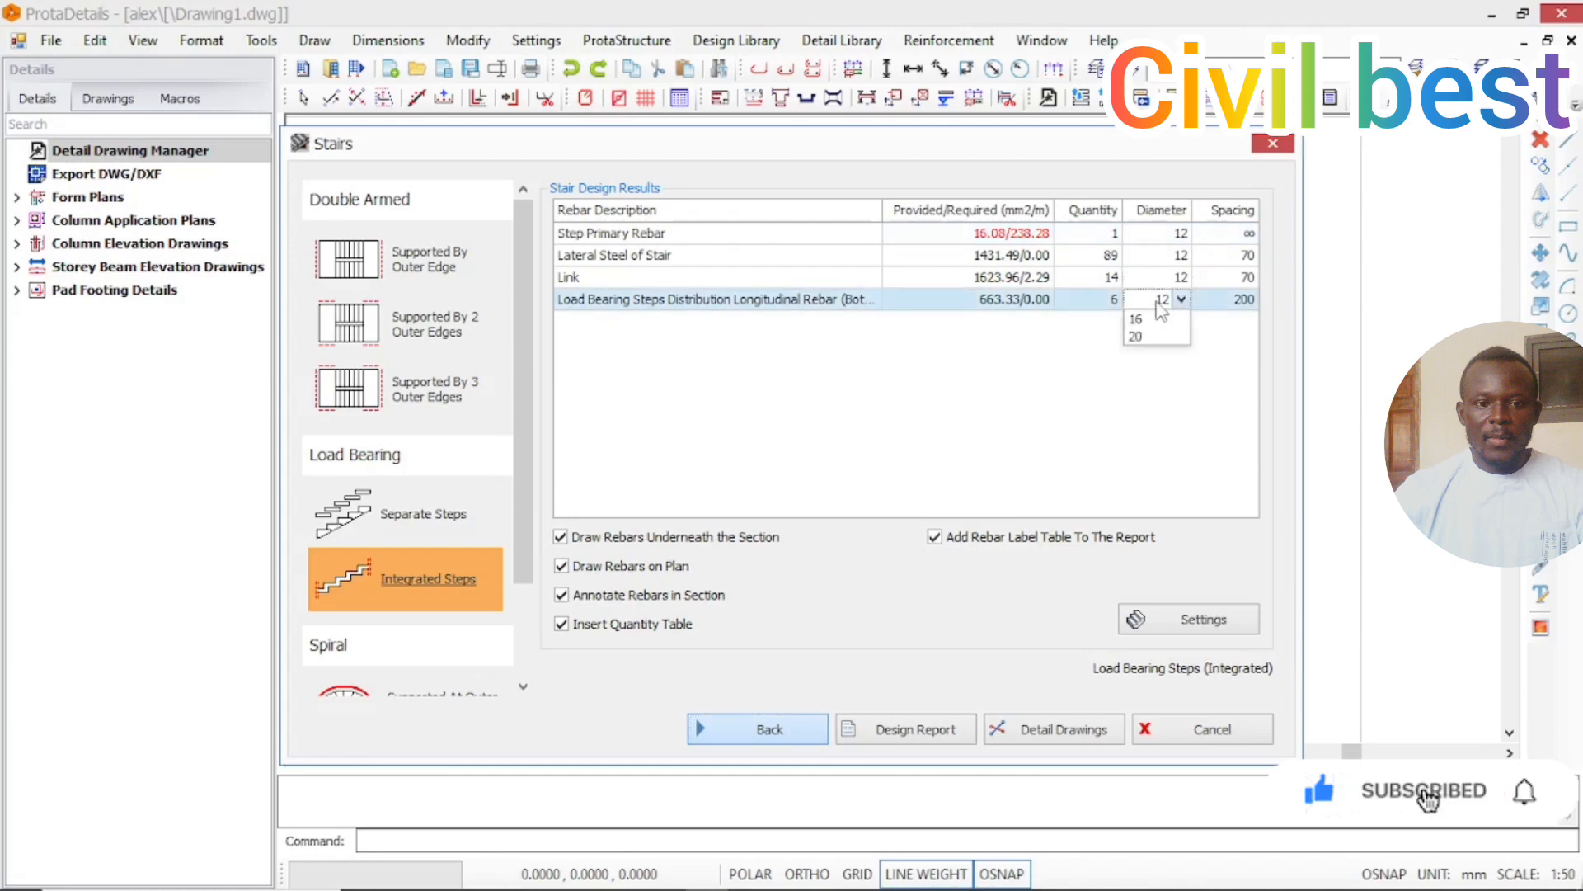
click(1181, 300)
click(1155, 319)
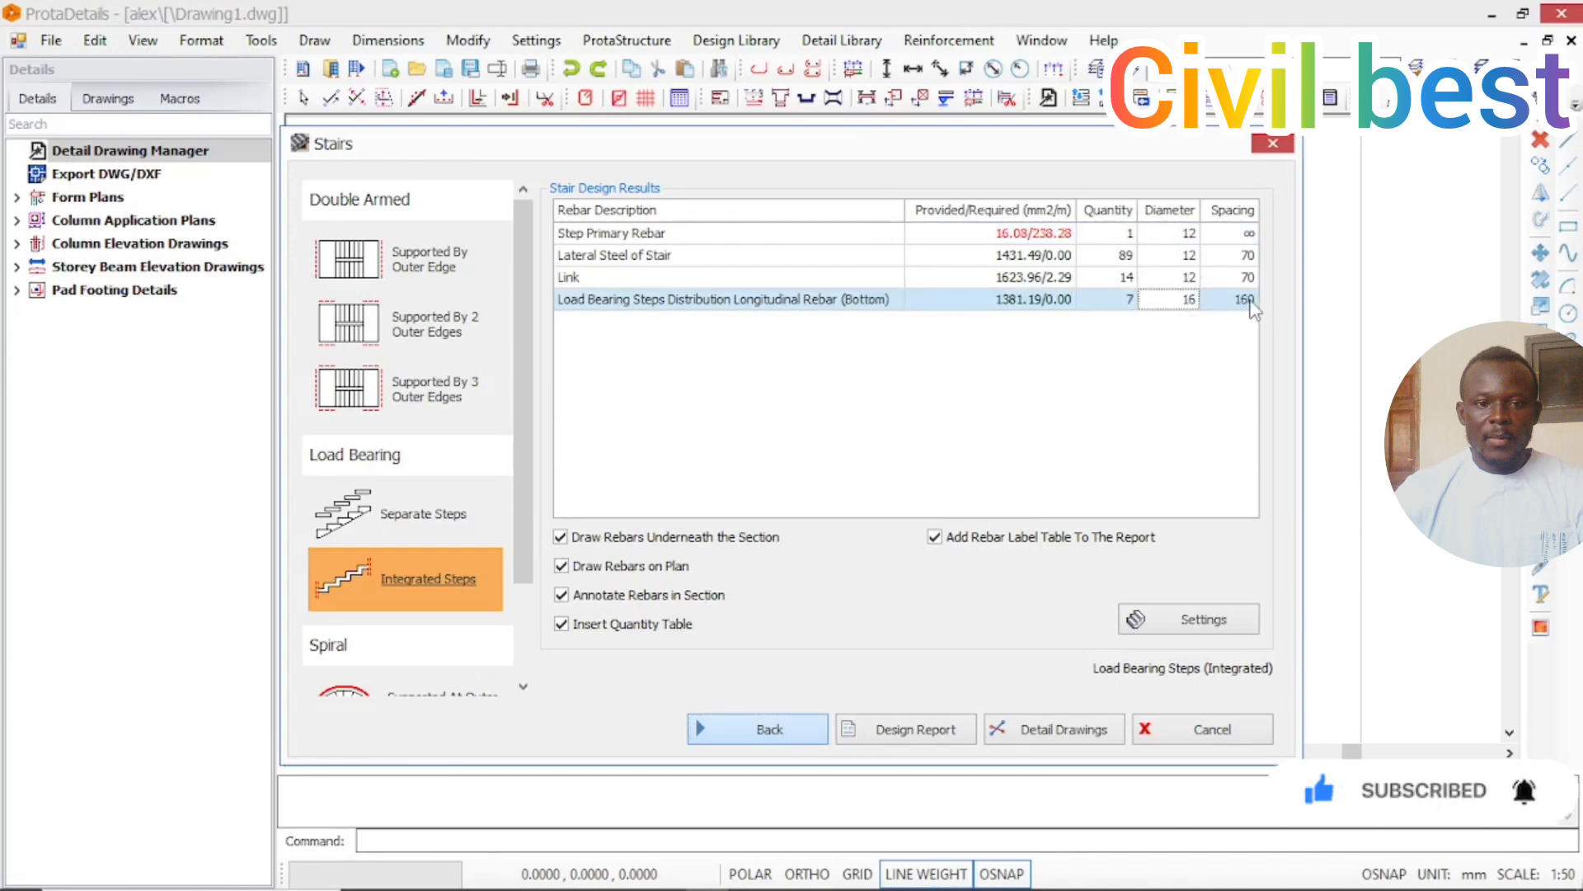
Check the diameter options for the links and lateral steel, and set the Lateral Steel of Stair spacing to 140.
click(1186, 279)
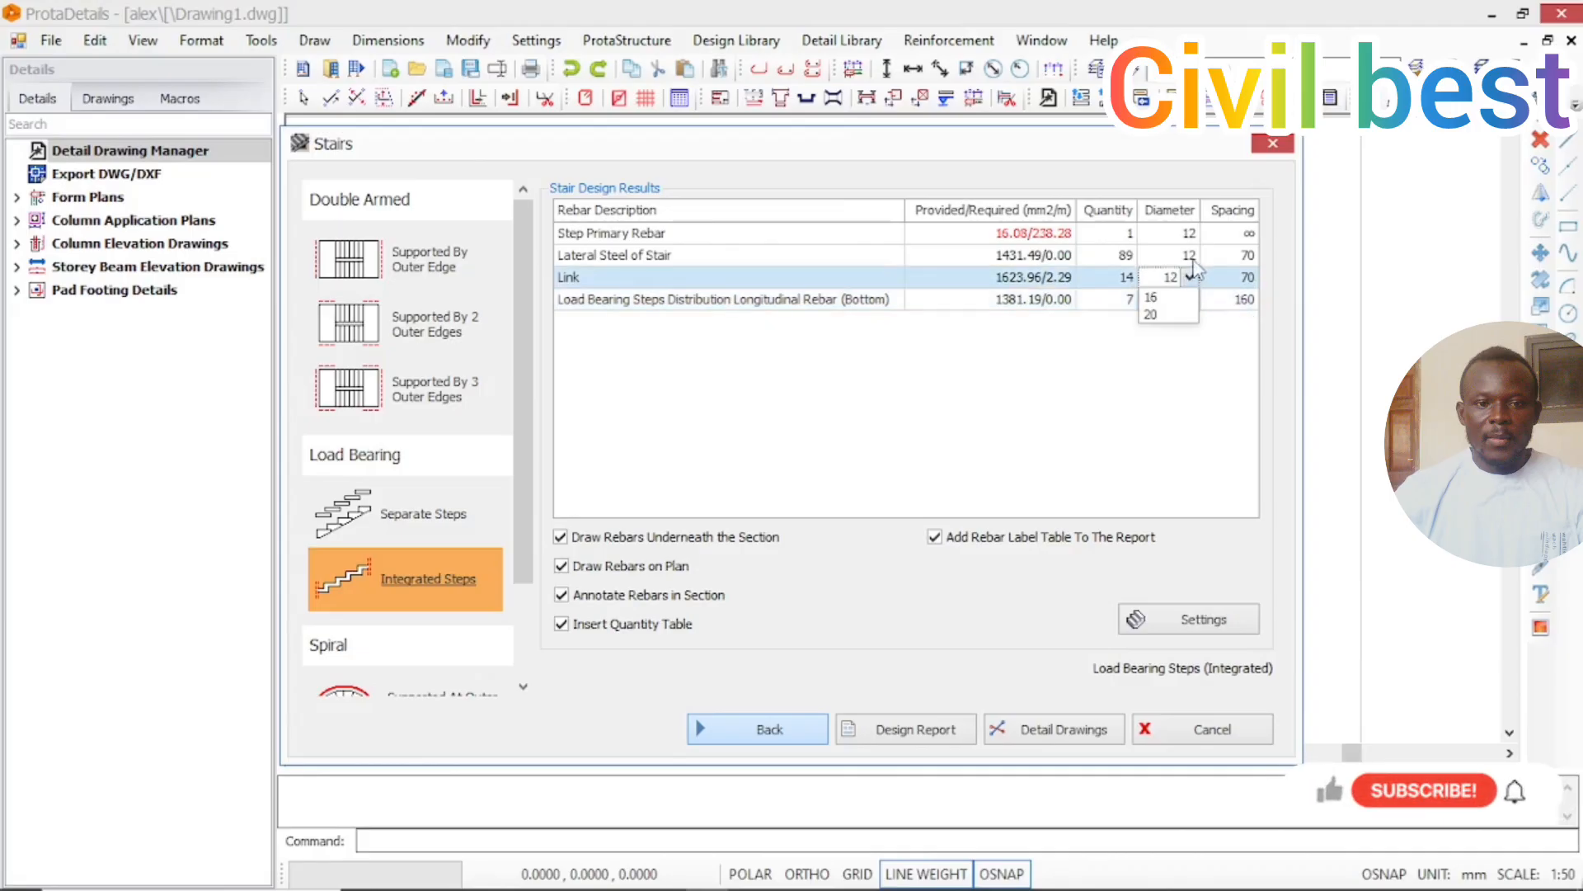
click(1188, 257)
click(1190, 257)
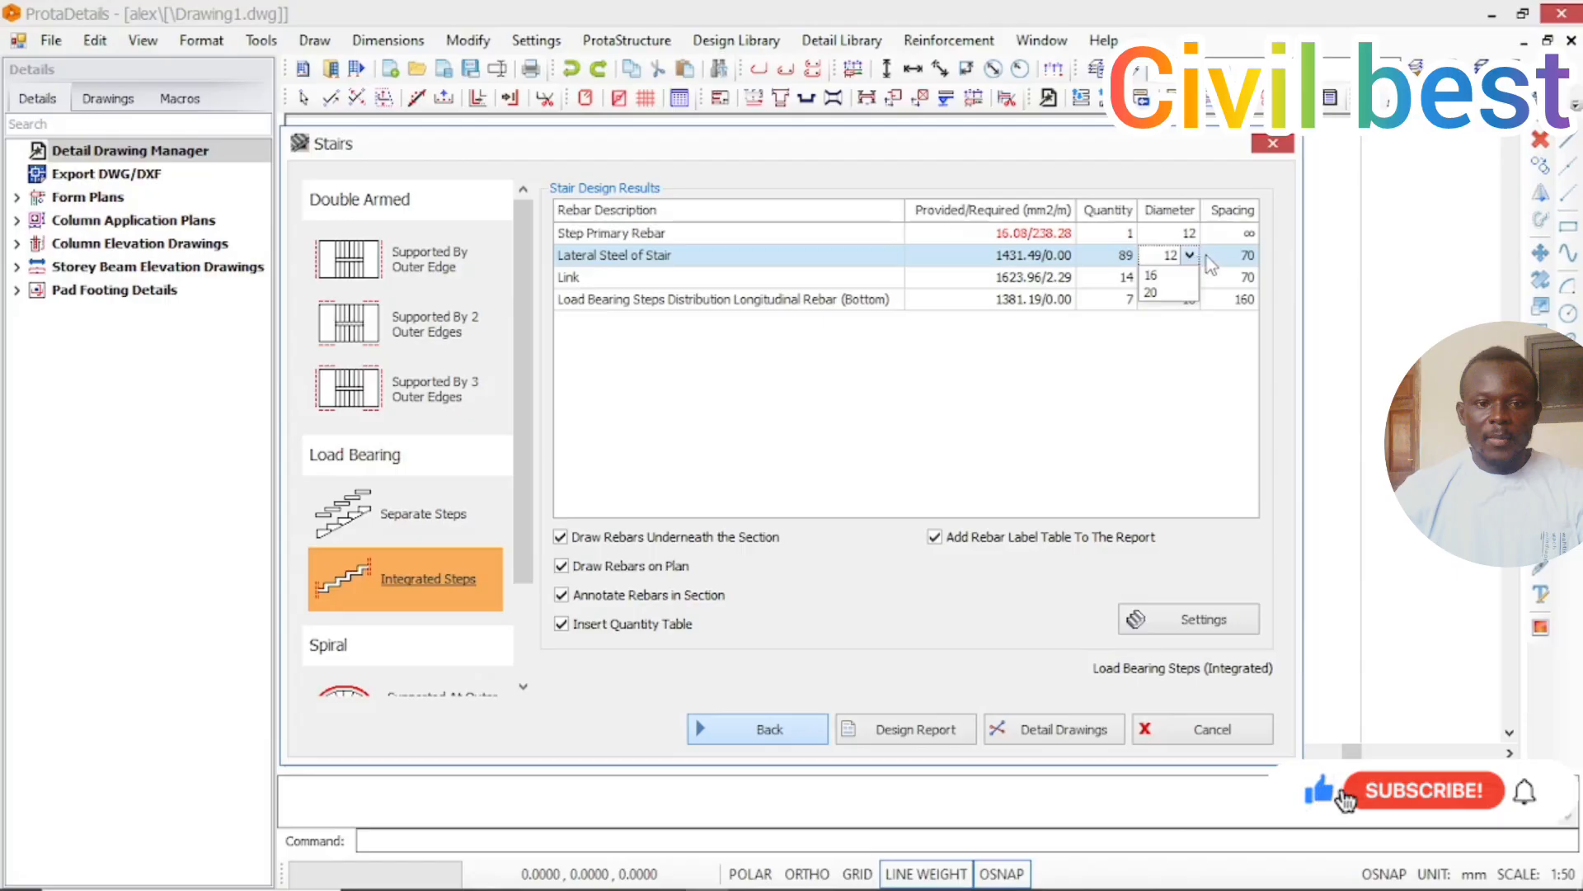
click(1219, 255)
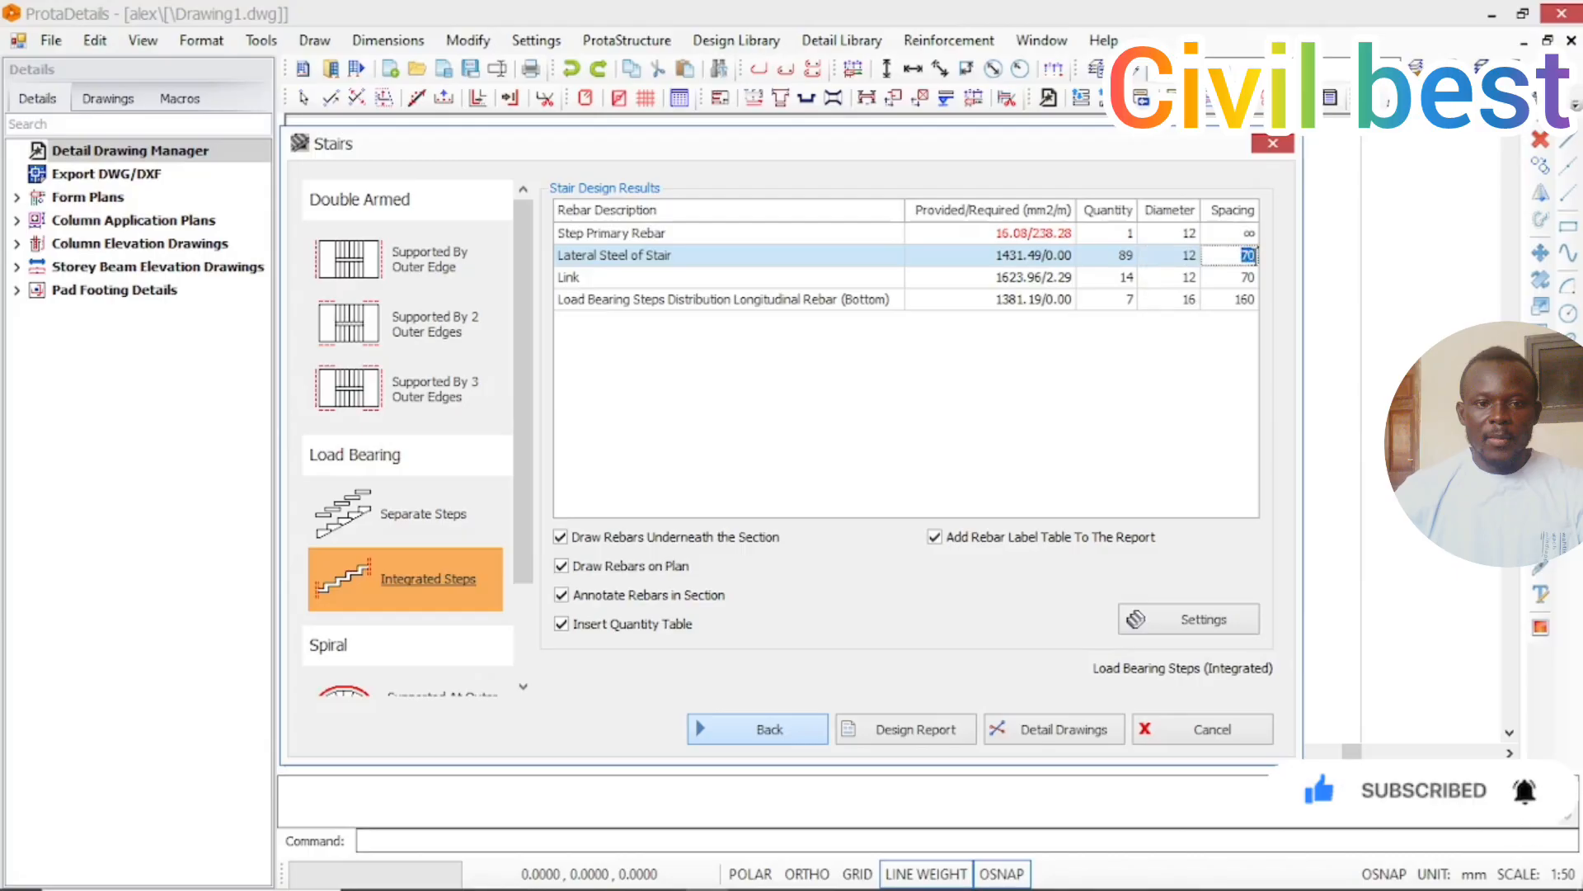
click(1226, 281)
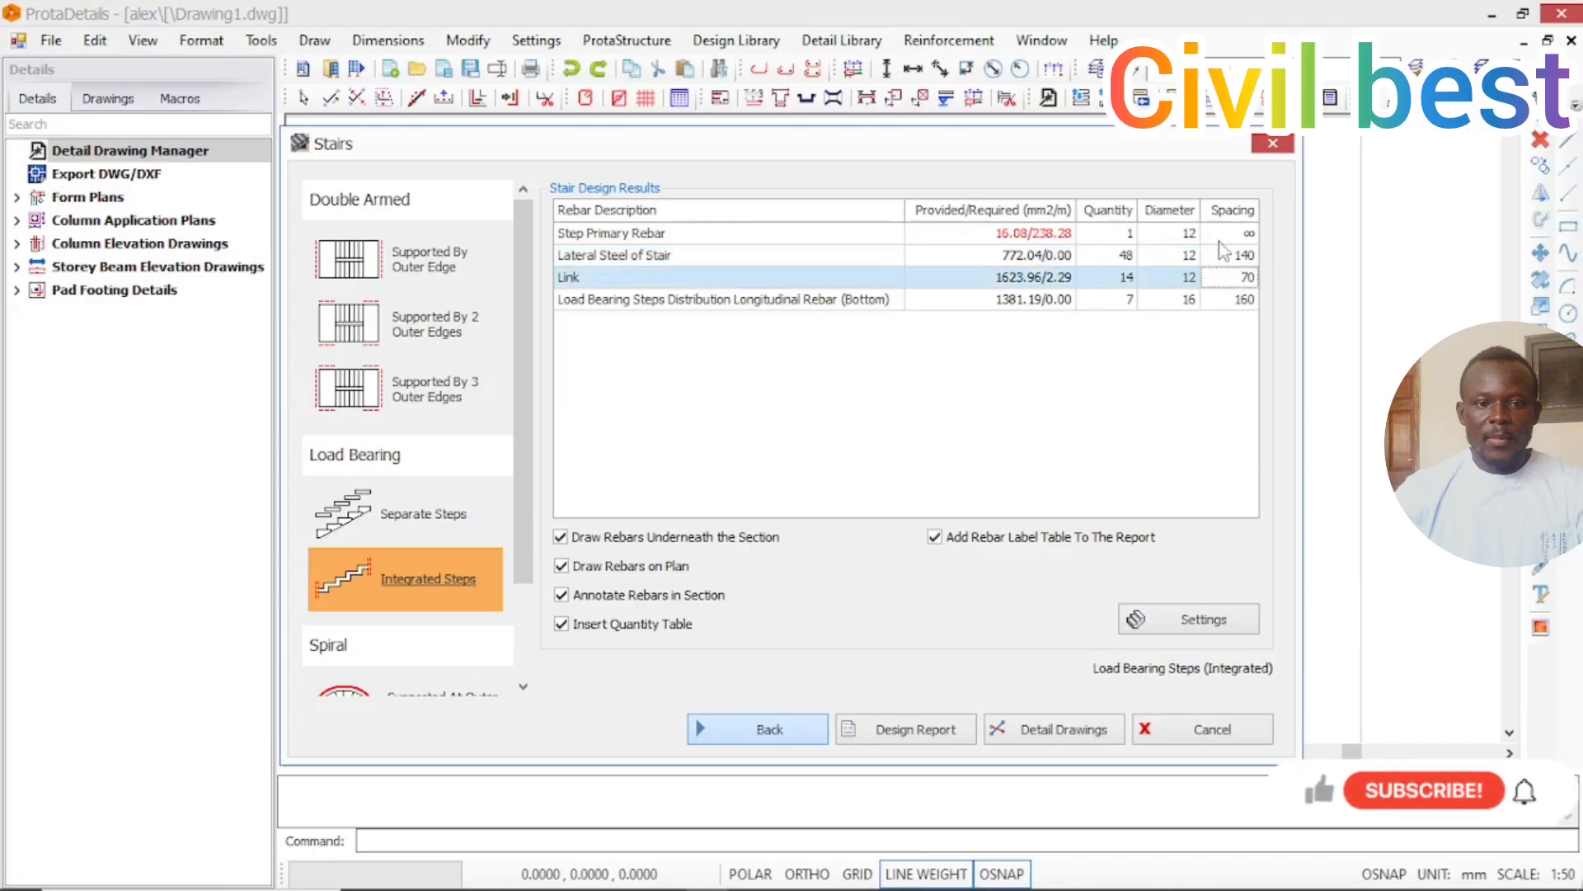
click(1171, 255)
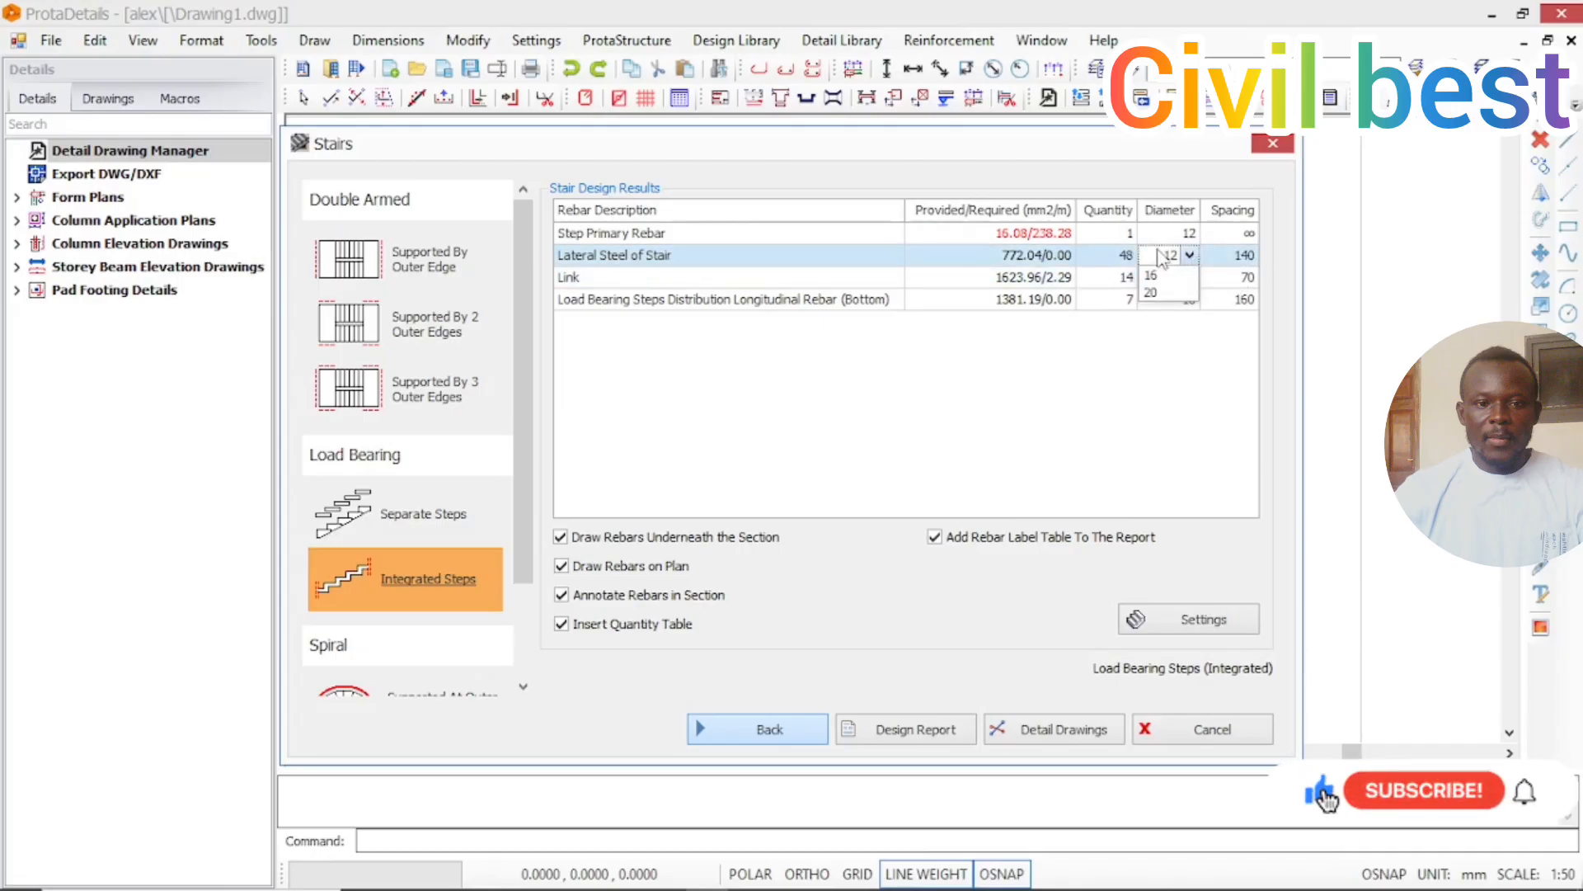
click(1172, 322)
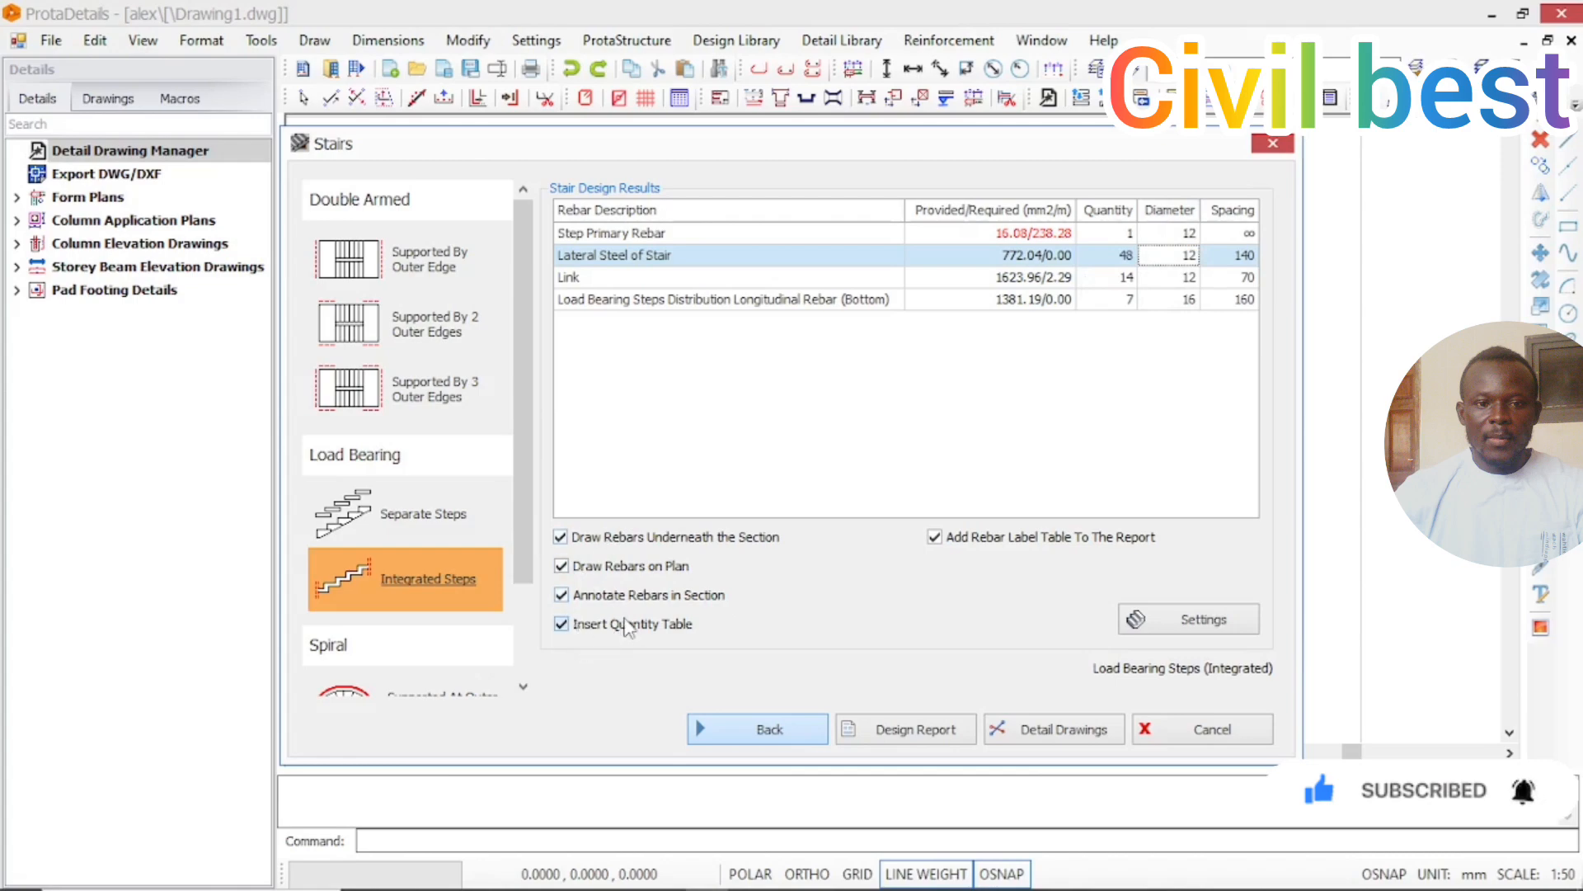
Review the rebar drawing options and the Stairs detailing settings, and return to the stair parameters.
click(561, 625)
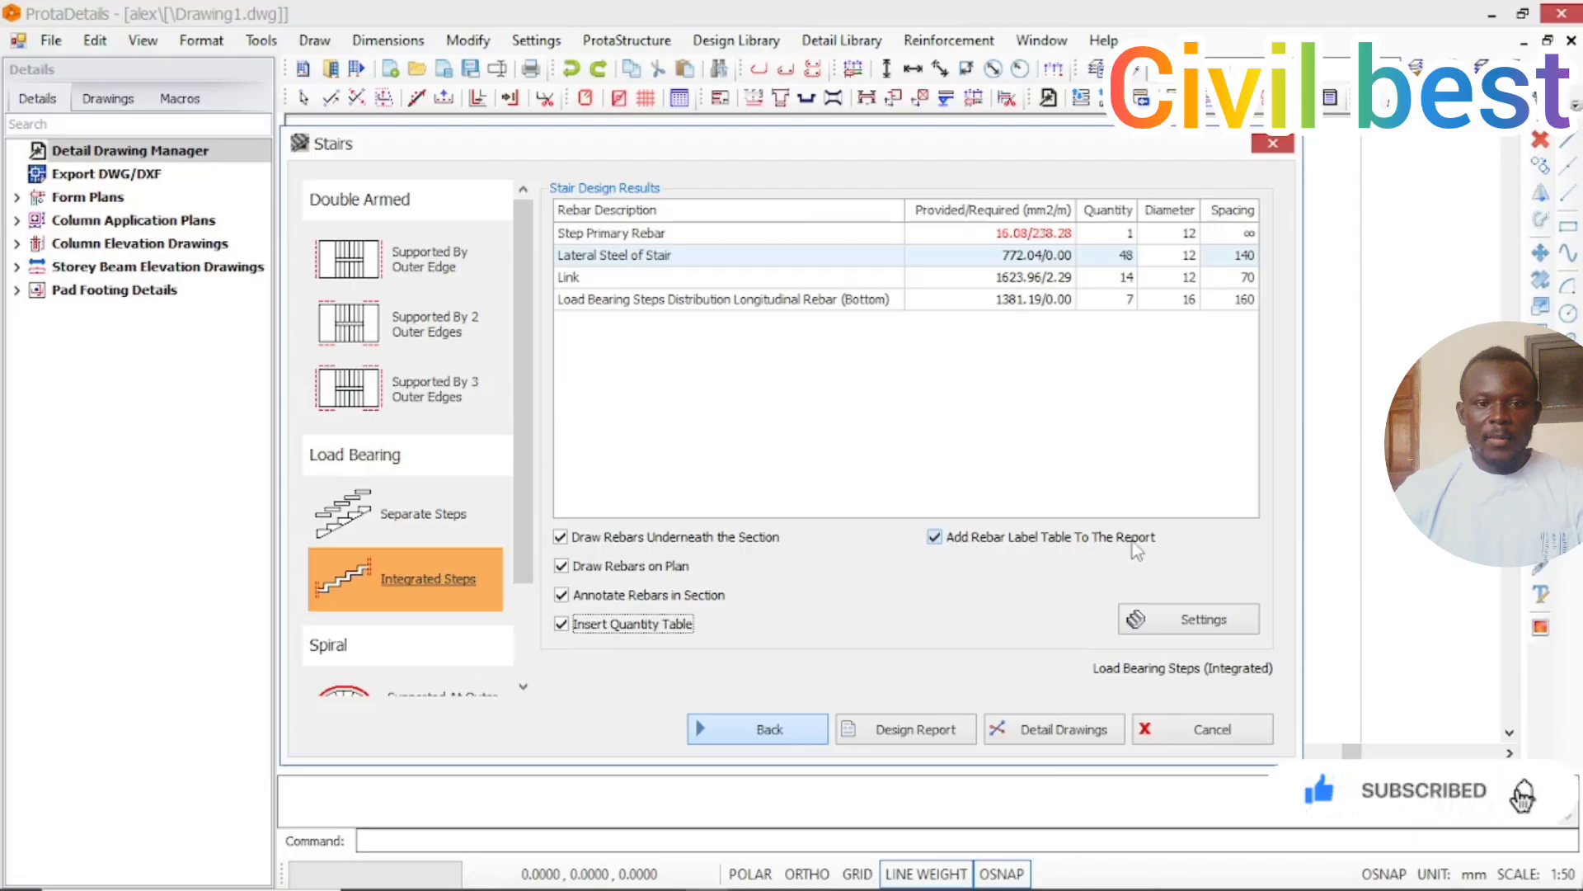
click(1209, 616)
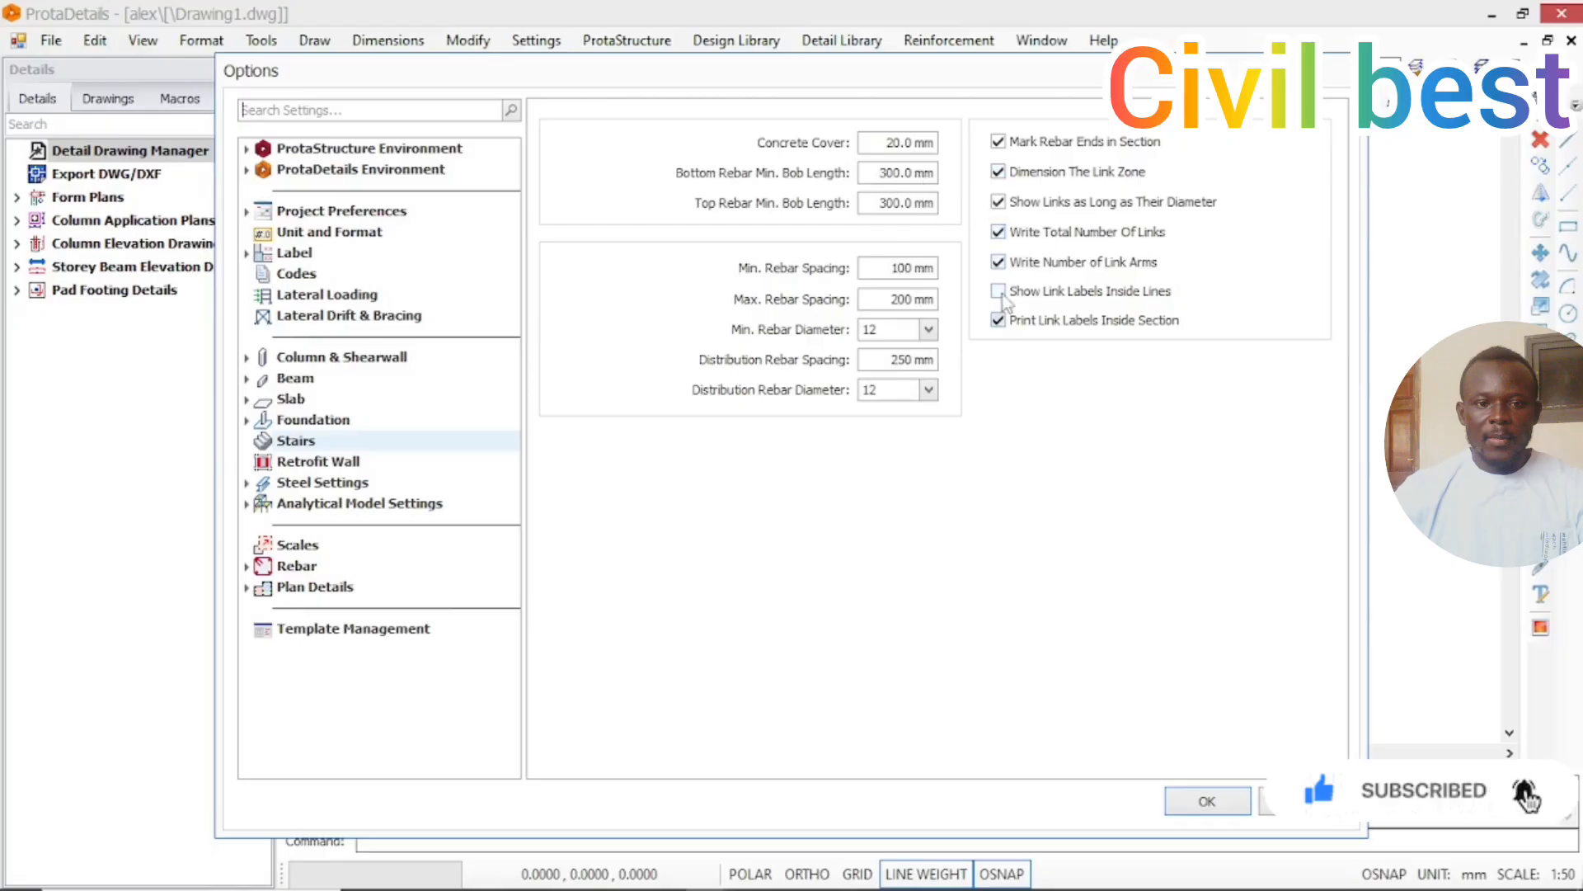
click(1194, 804)
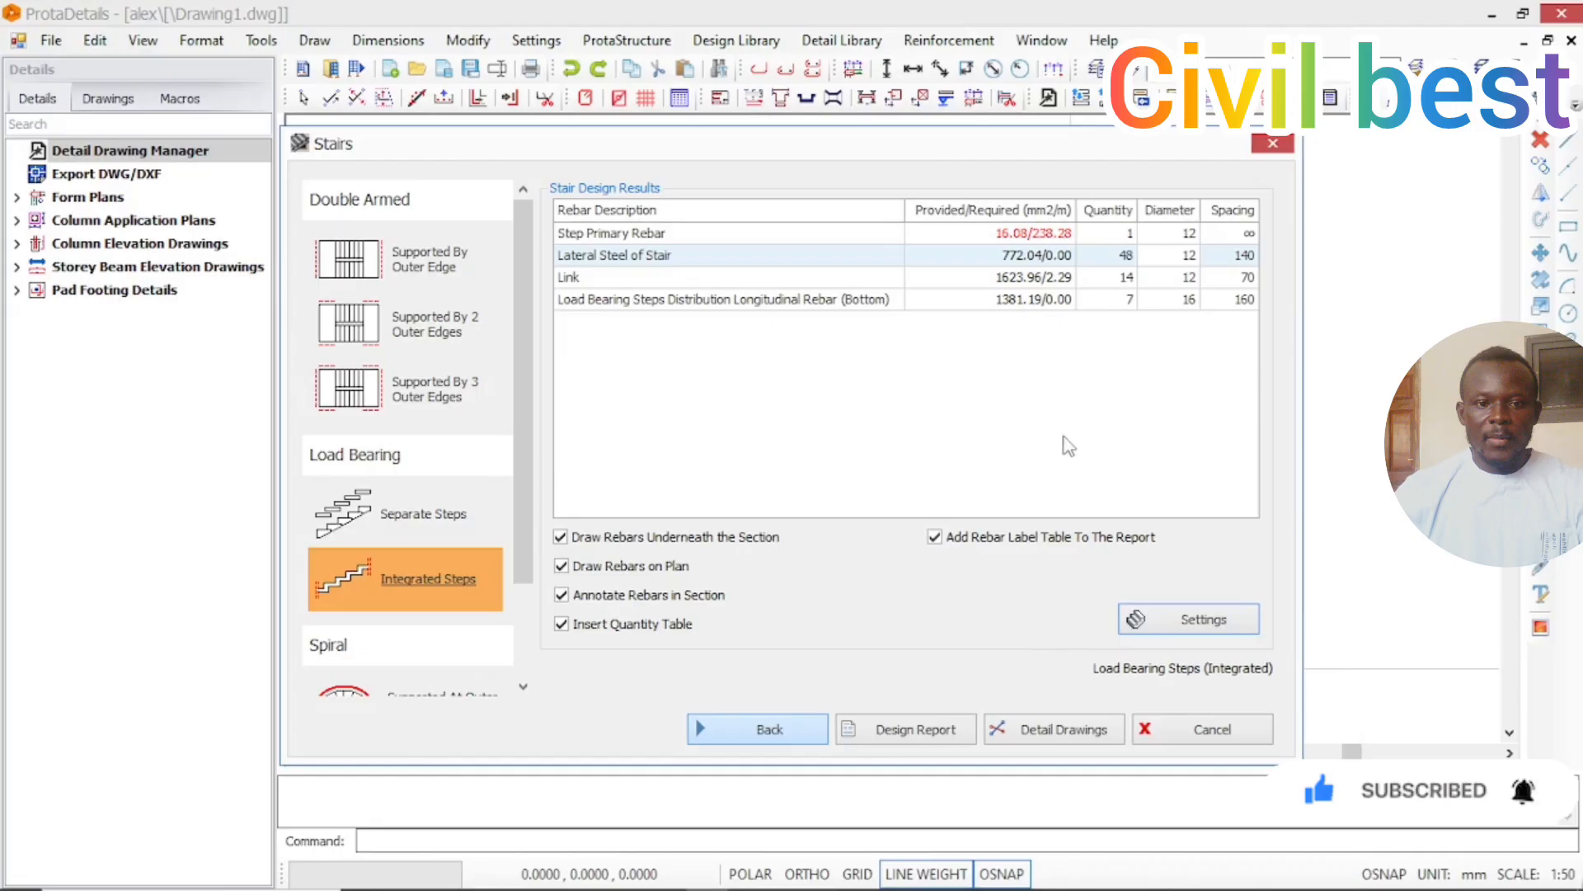
click(767, 730)
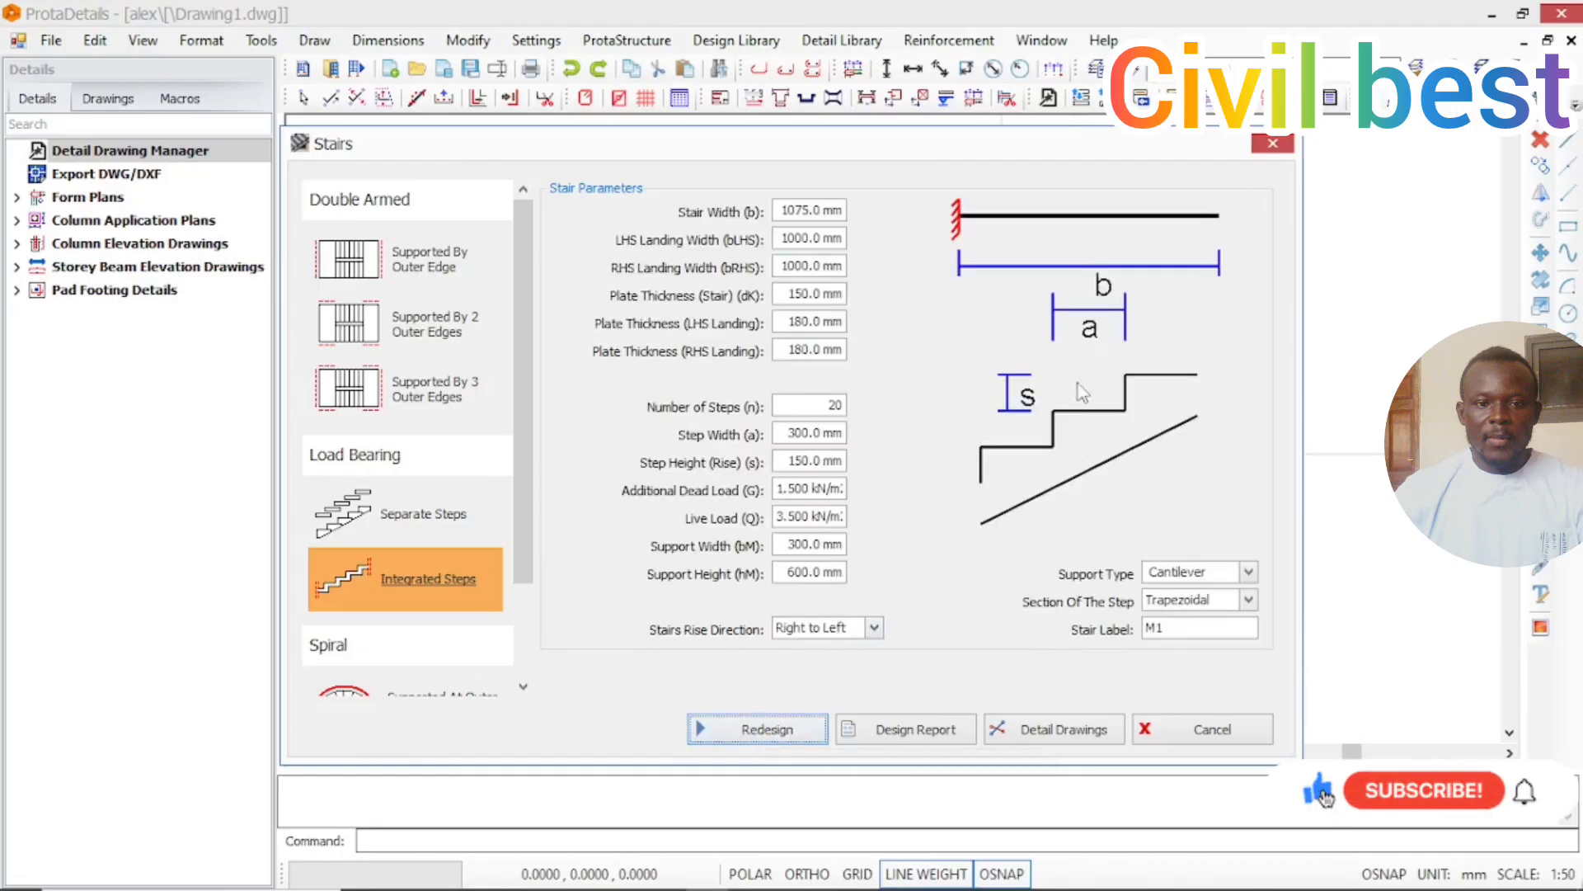
Generate the stair design report, examine its stair information, loads, reinforcement design and section drawings, and close it.
click(925, 737)
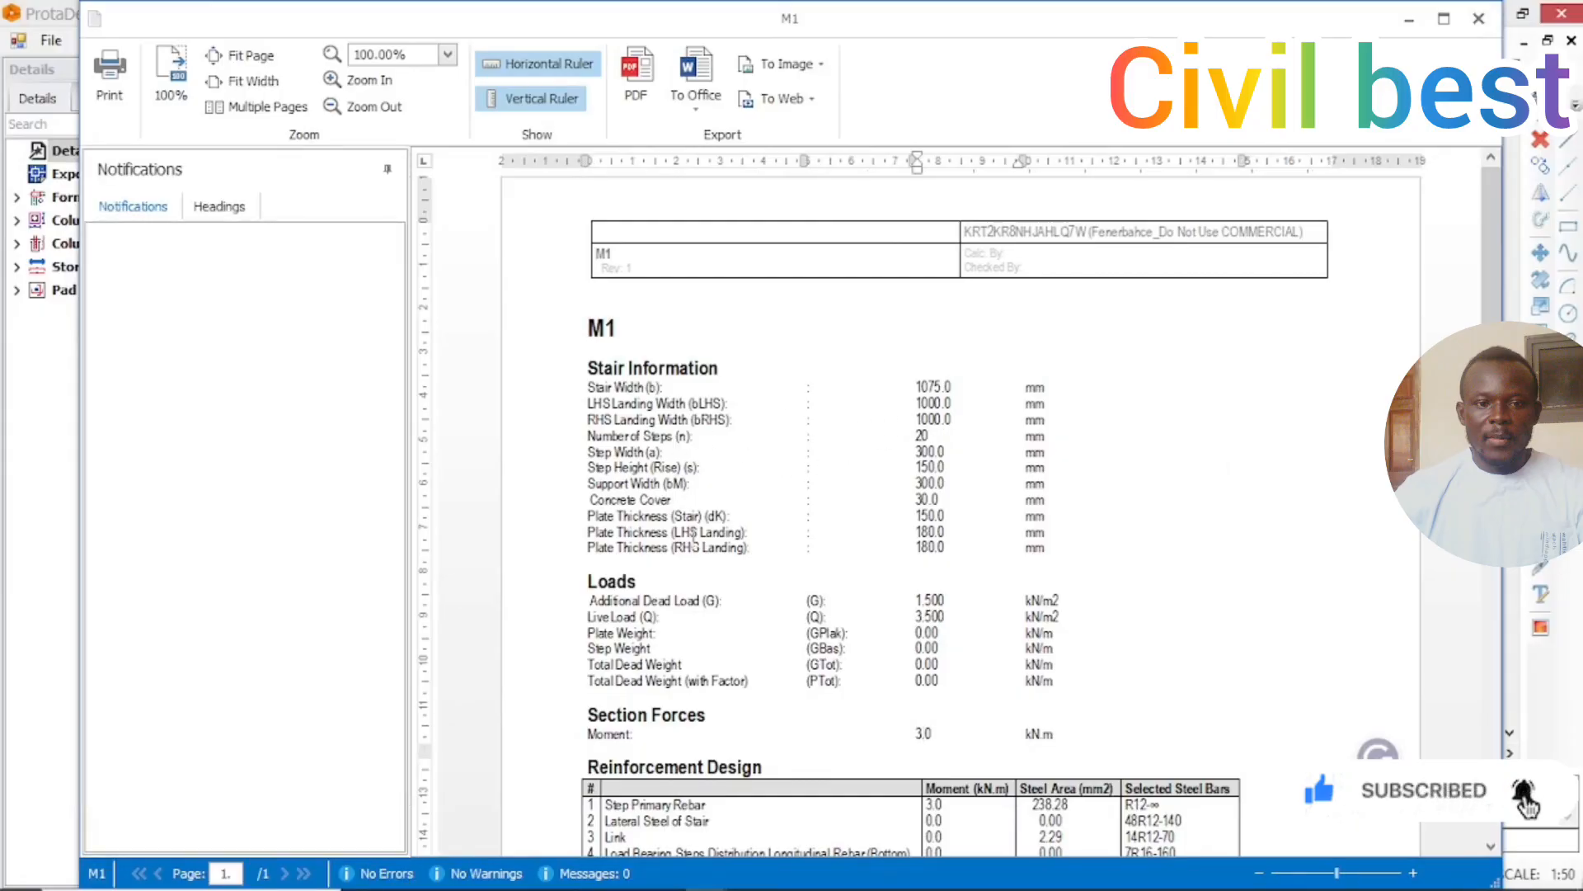
scroll(694, 532, down, 1)
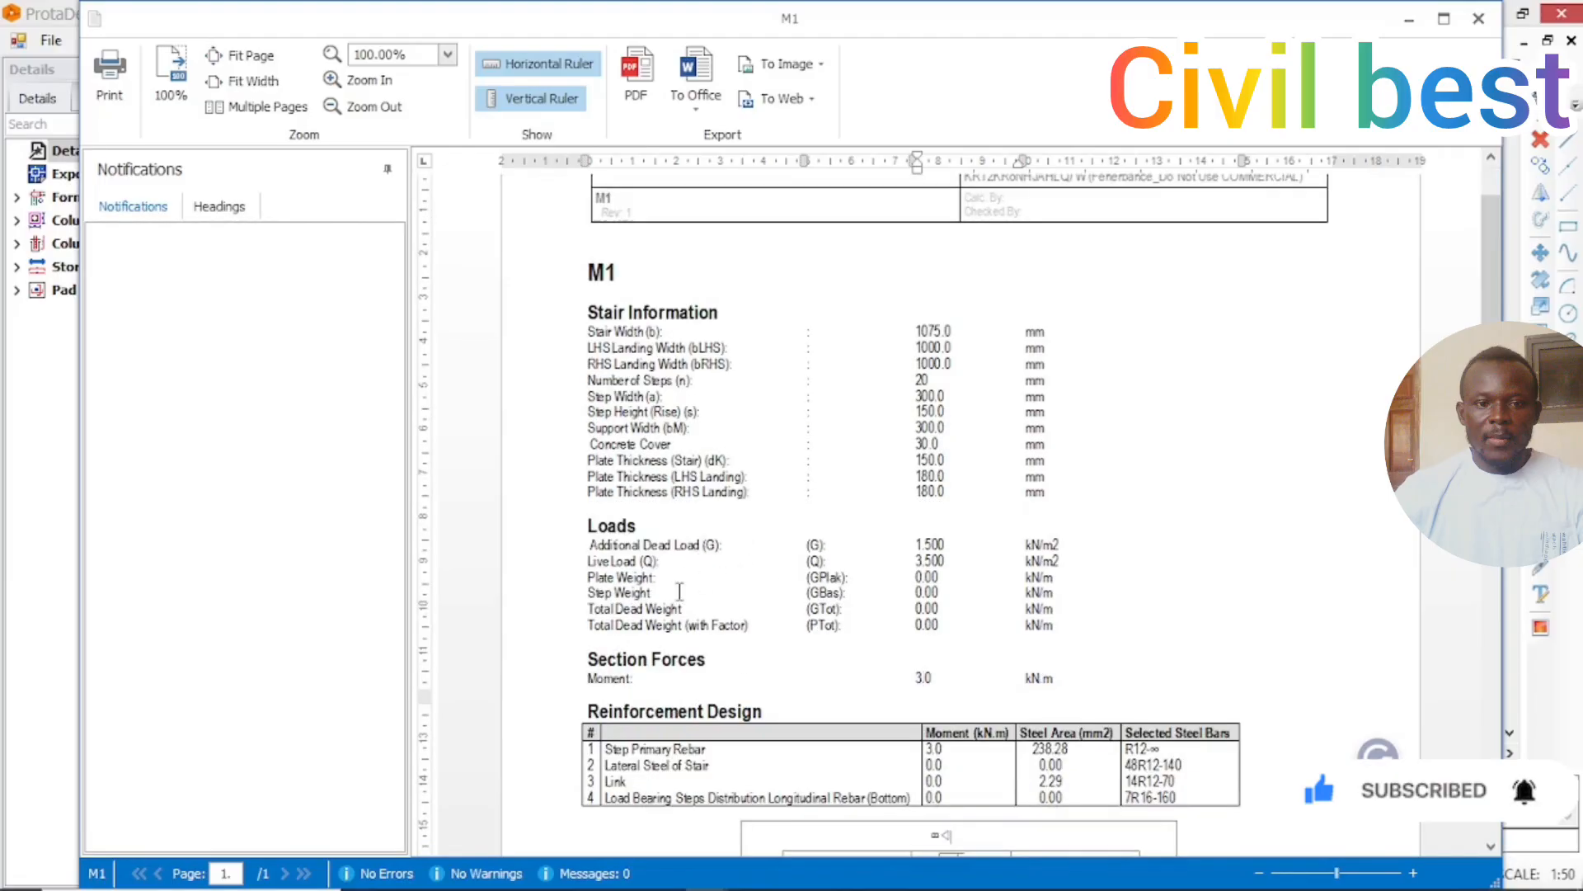
scroll(681, 608, down, 3)
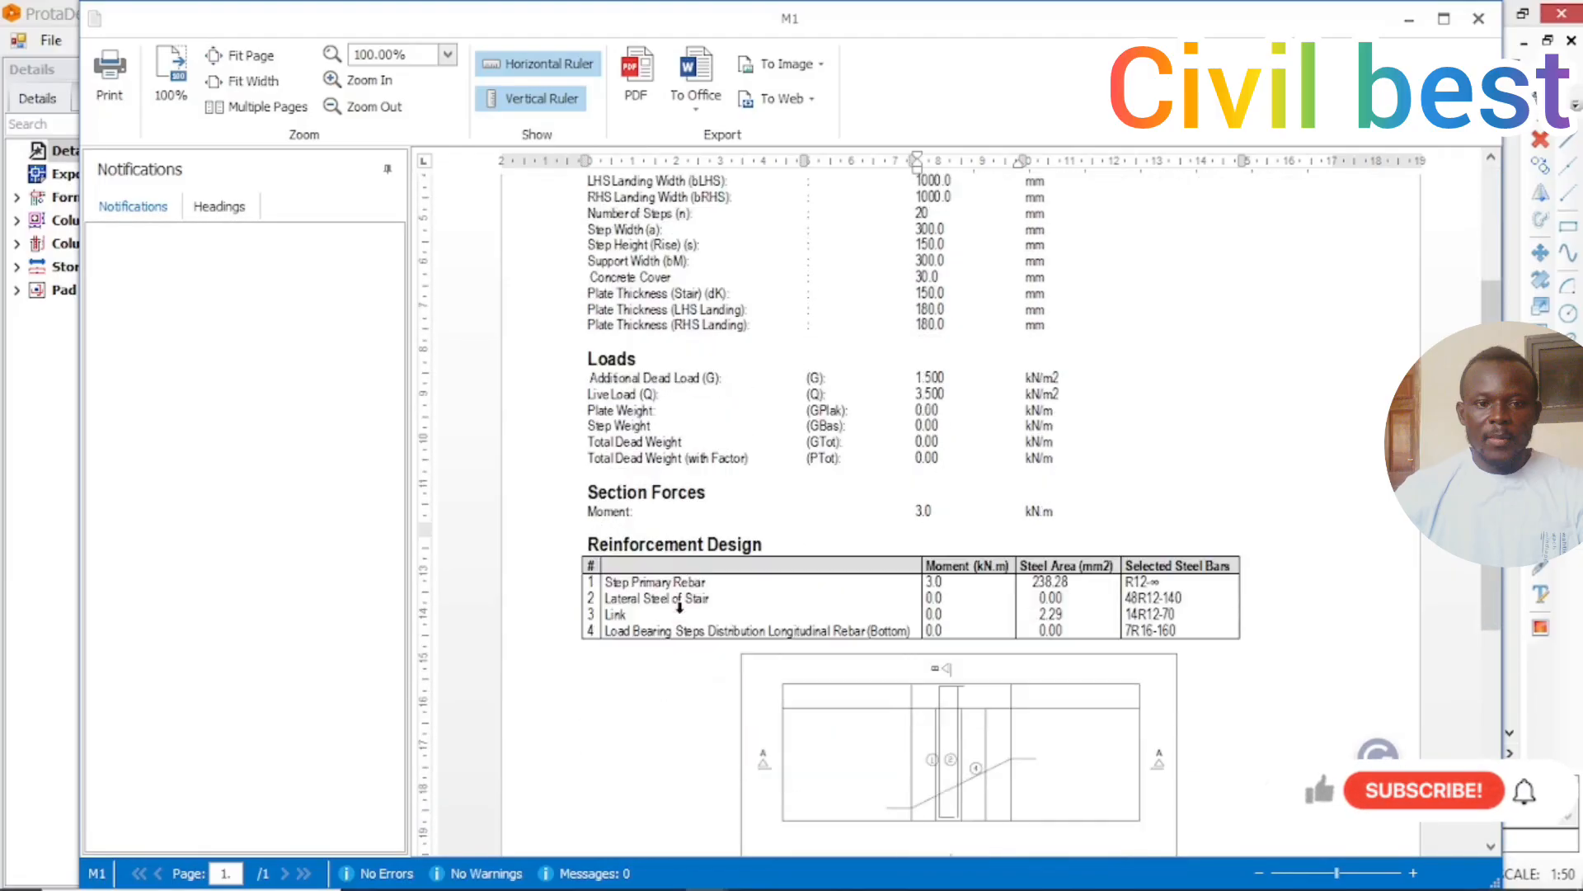
scroll(678, 611, down, 1)
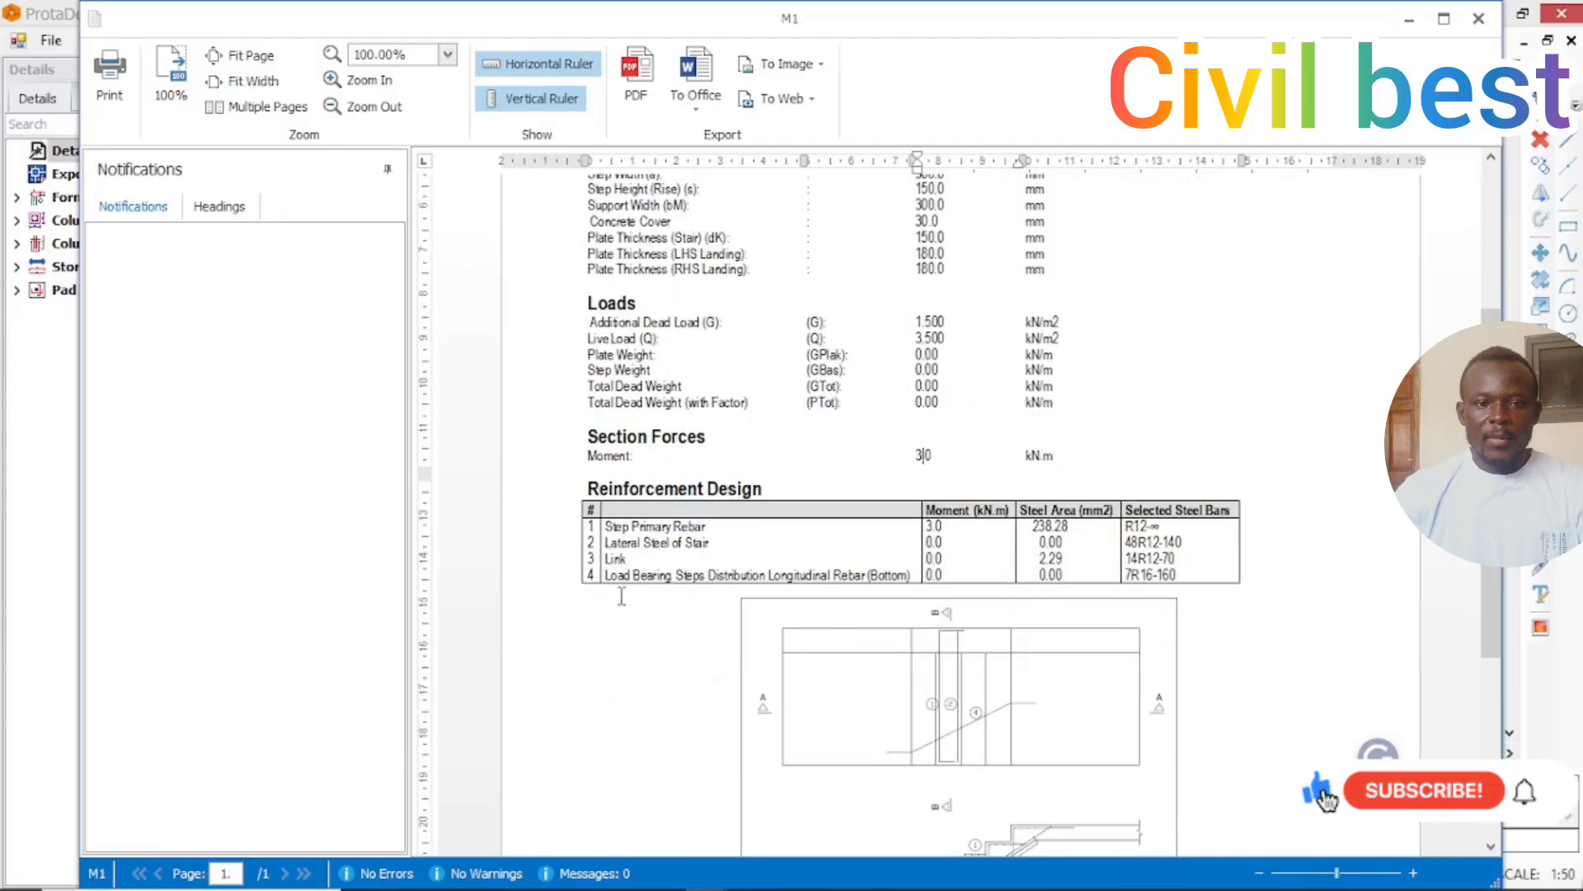
scroll(633, 592, down, 1)
scroll(648, 599, down, 1)
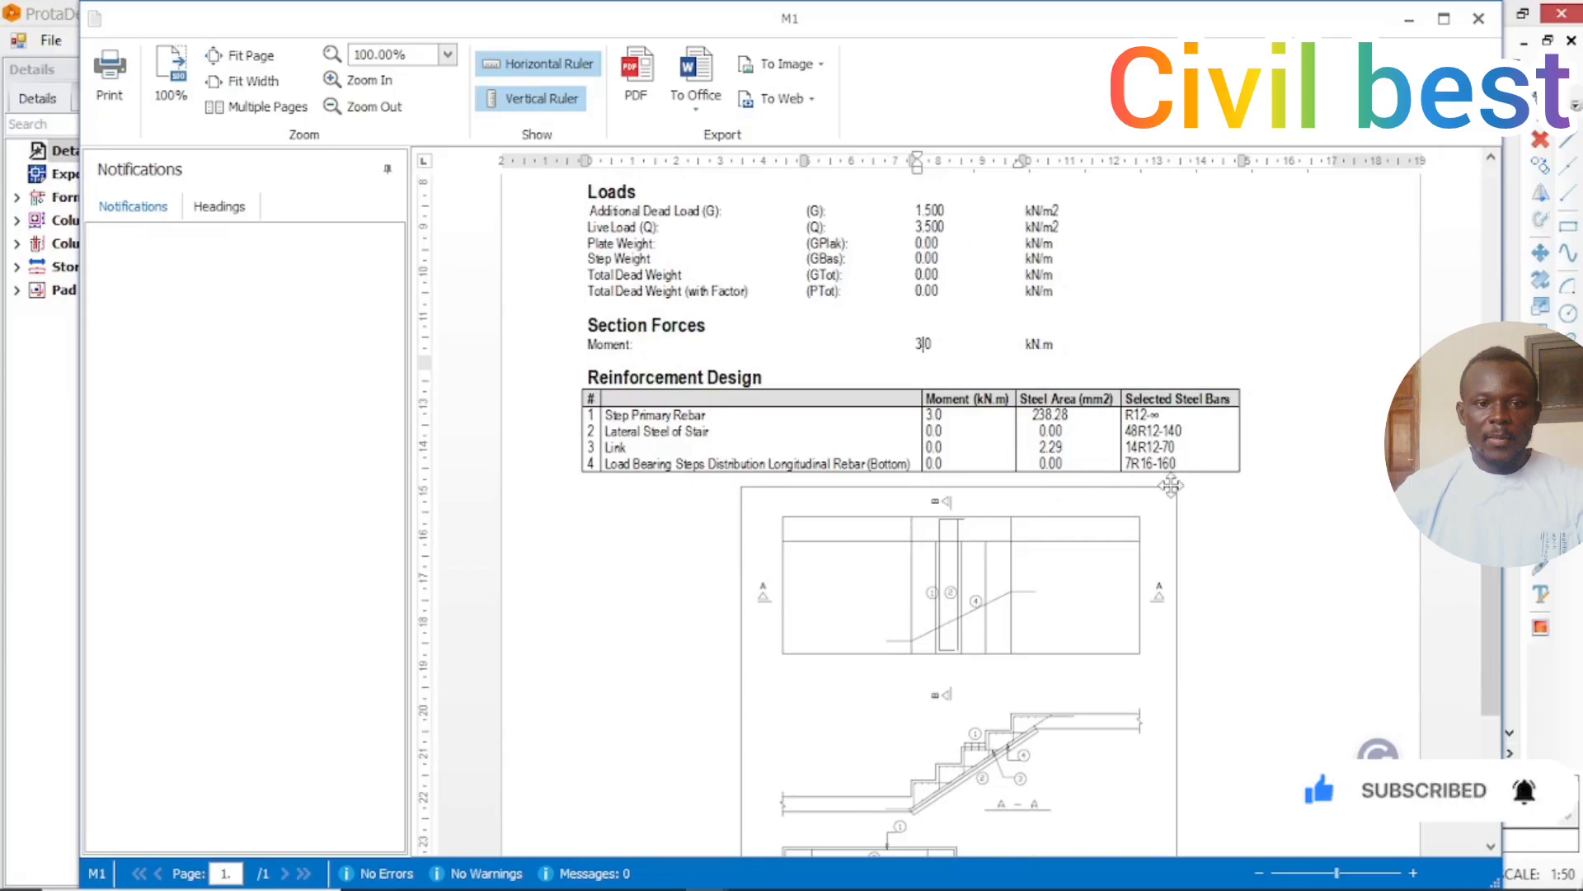
scroll(1171, 486, down, 4)
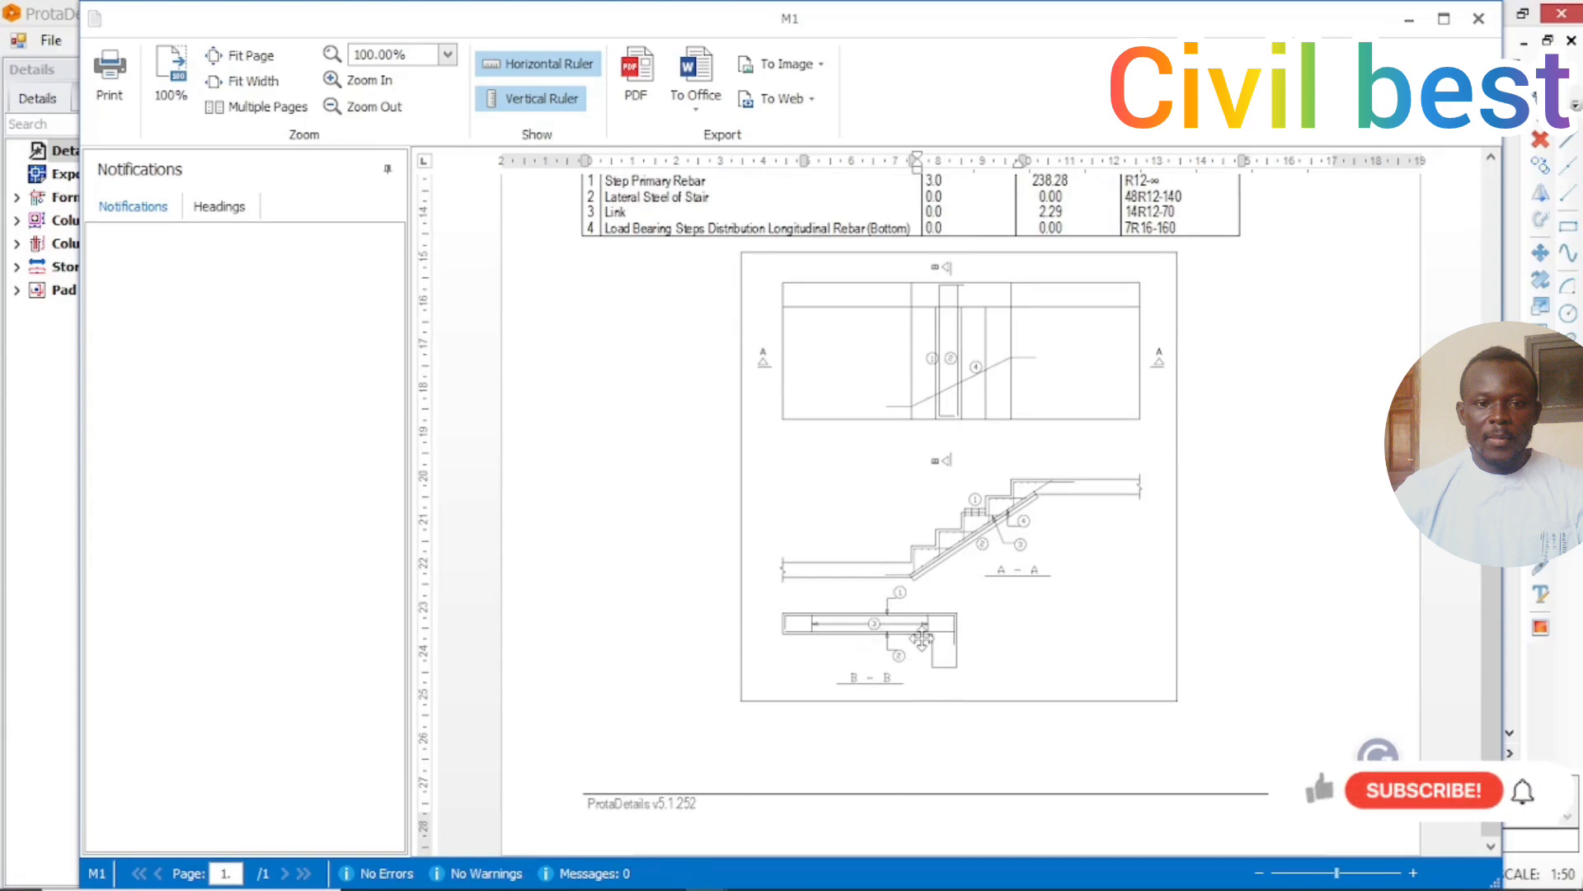
scroll(922, 639, up, 10)
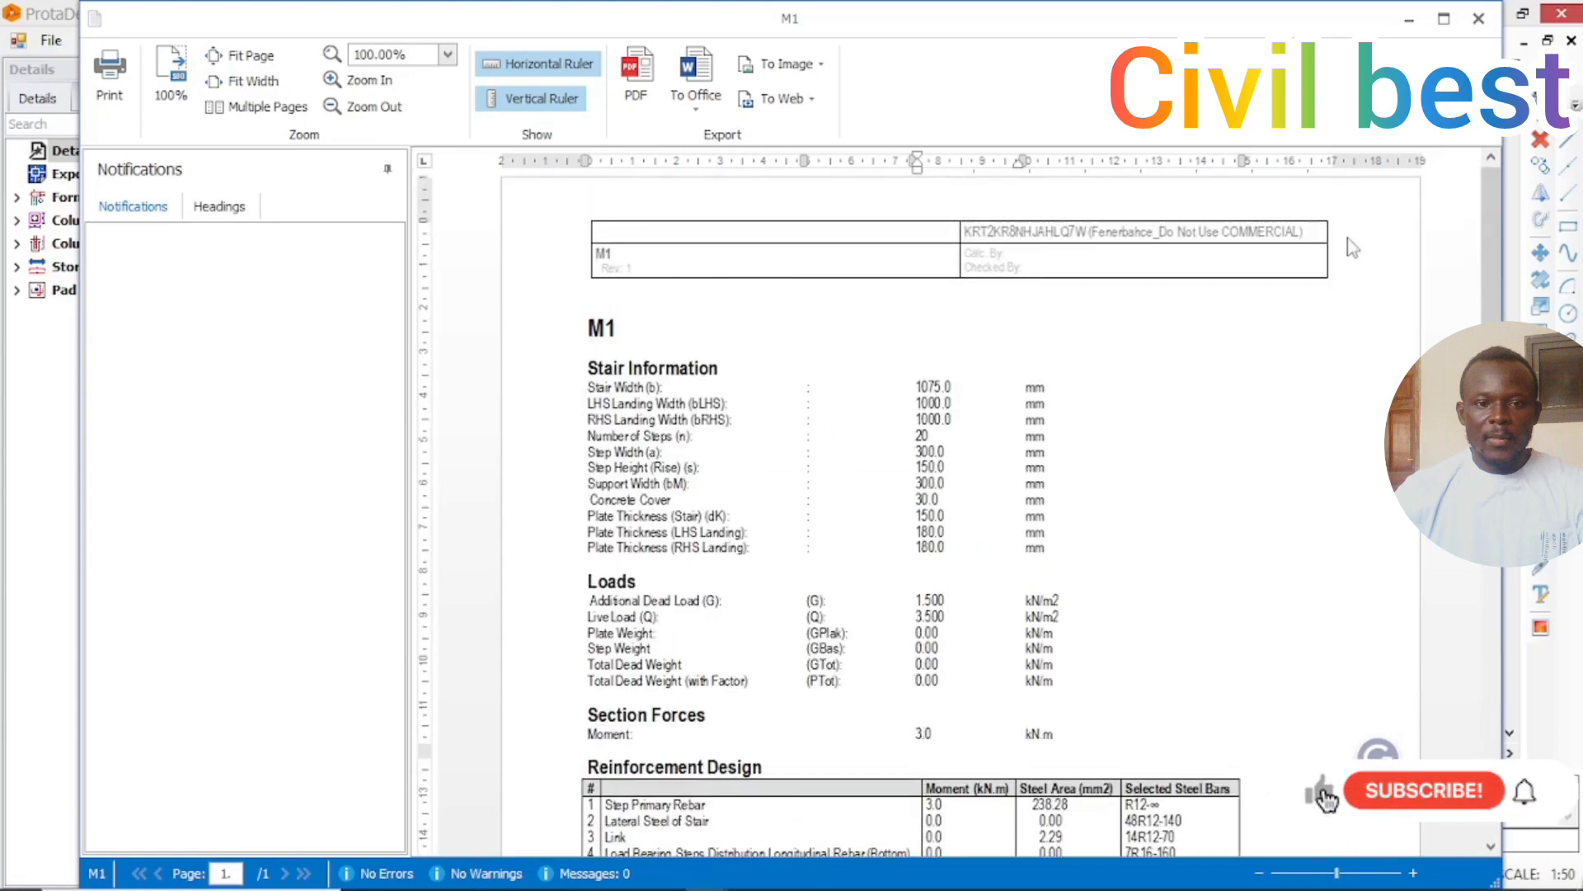
click(1478, 19)
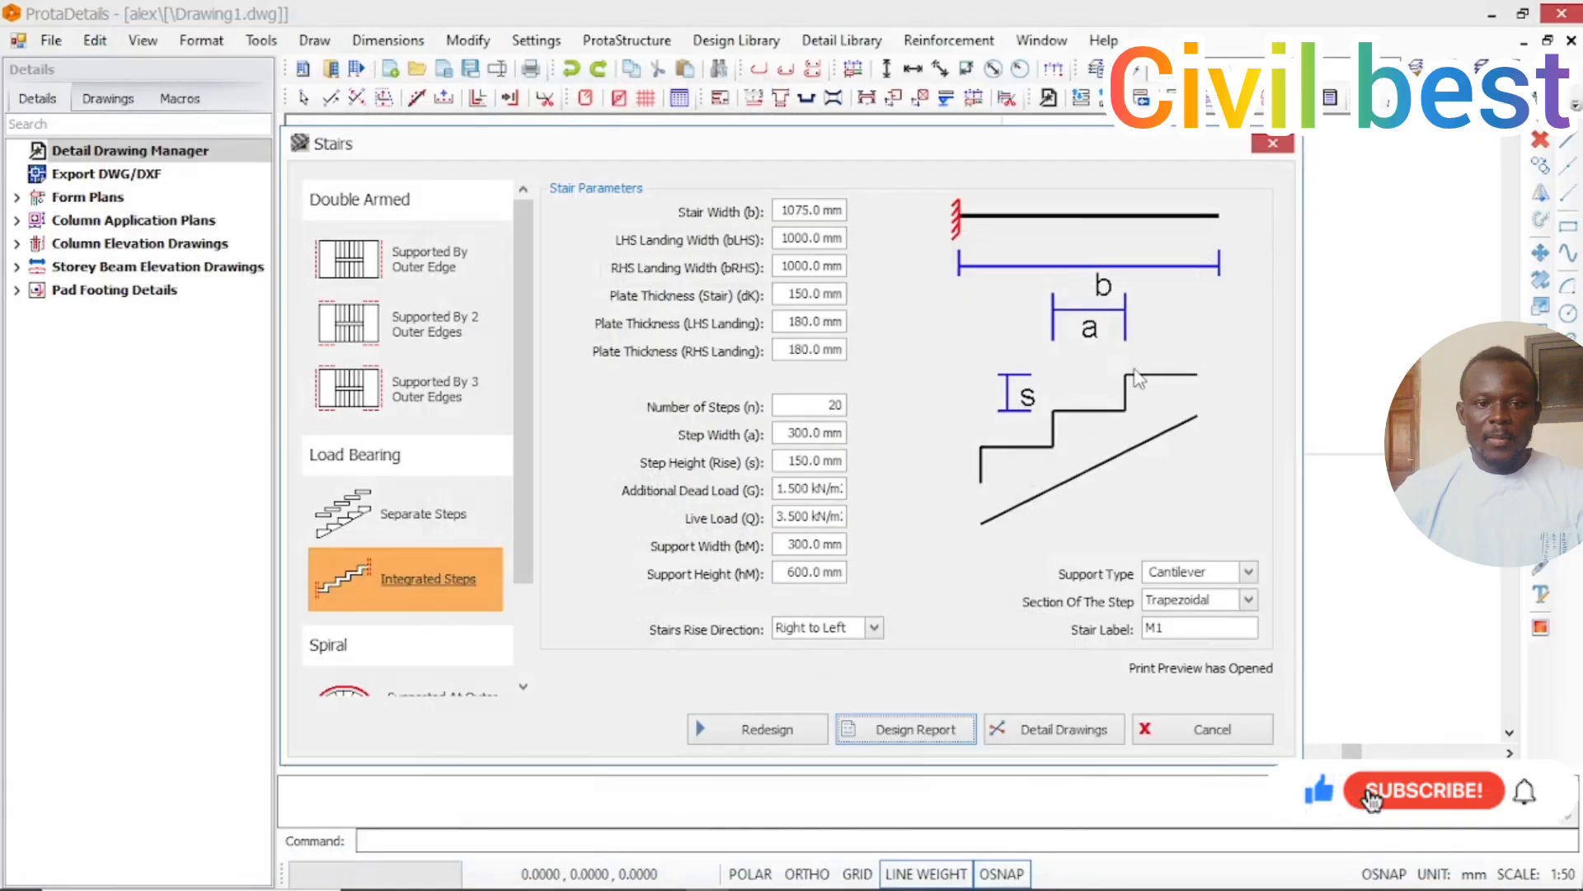
Generate the stair detail drawings and place them in empty space in the model.
click(1077, 731)
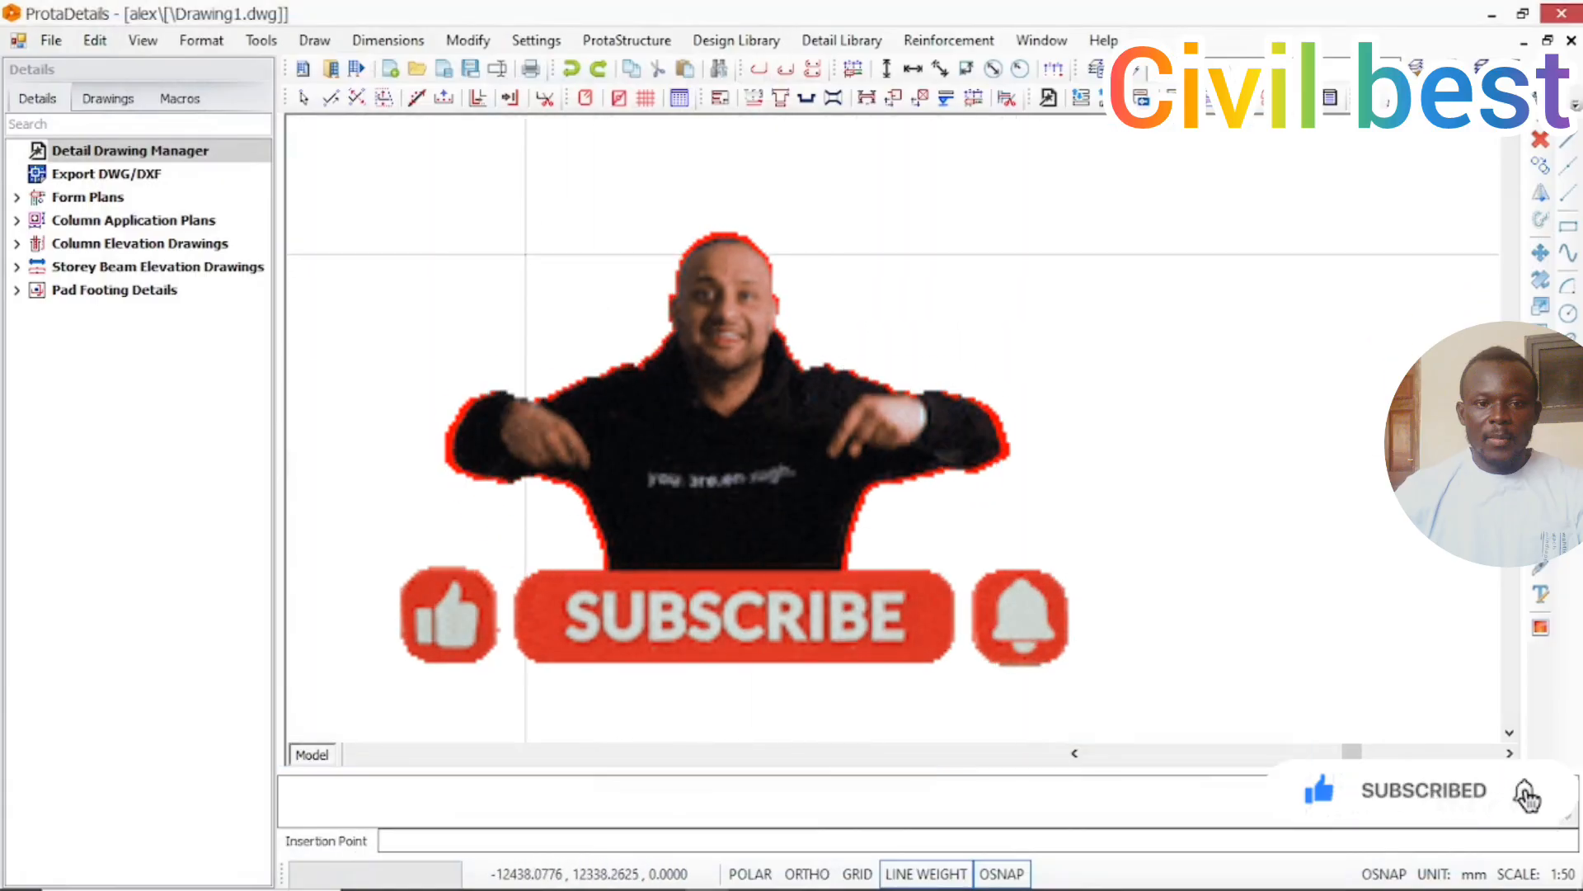
click(525, 253)
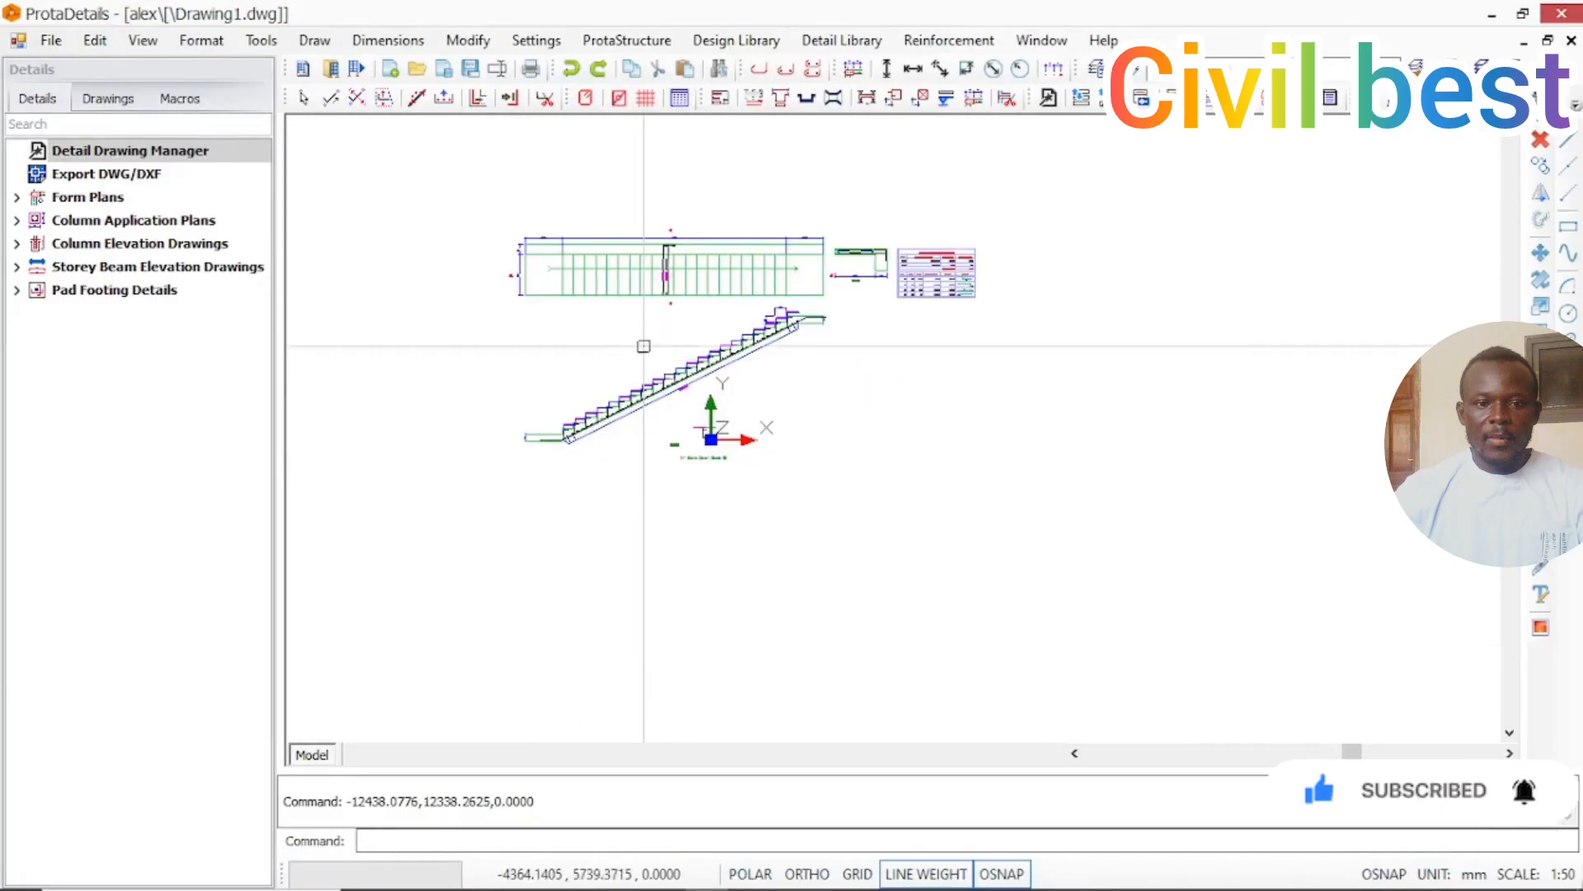
Examine the stair plan drawing, including its dimensions and the labels of the two transverse bars at the middle of the flight.
scroll(489, 244, up, 5)
middle_drag(391, 239, 505, 346)
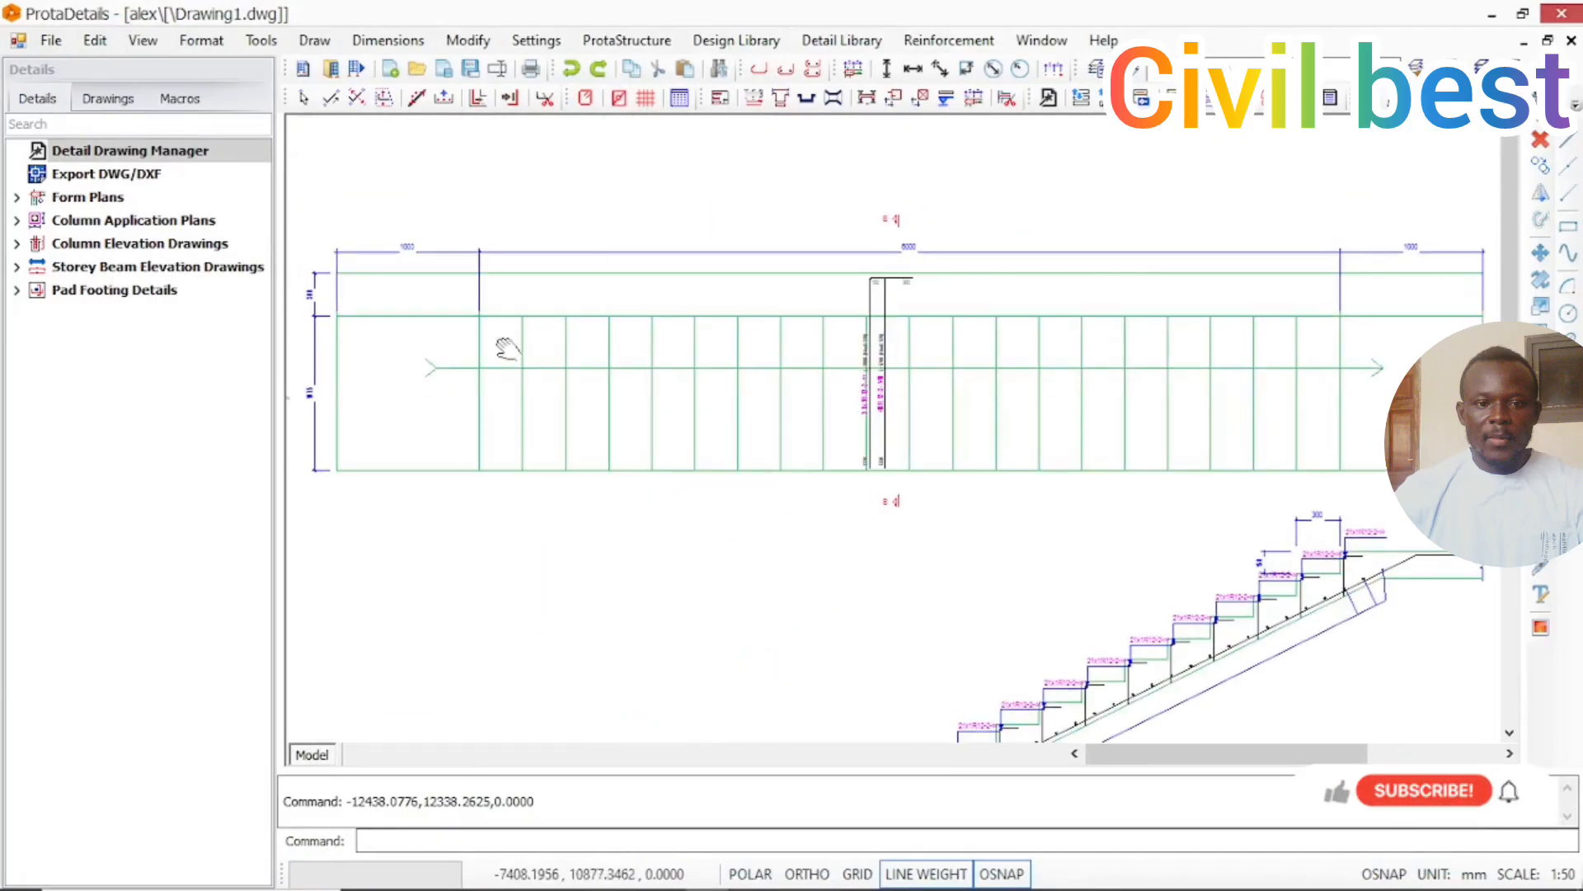
scroll(461, 335, up, 3)
scroll(927, 435, down, 2)
middle_drag(1203, 509, 1081, 493)
scroll(1128, 428, up, 8)
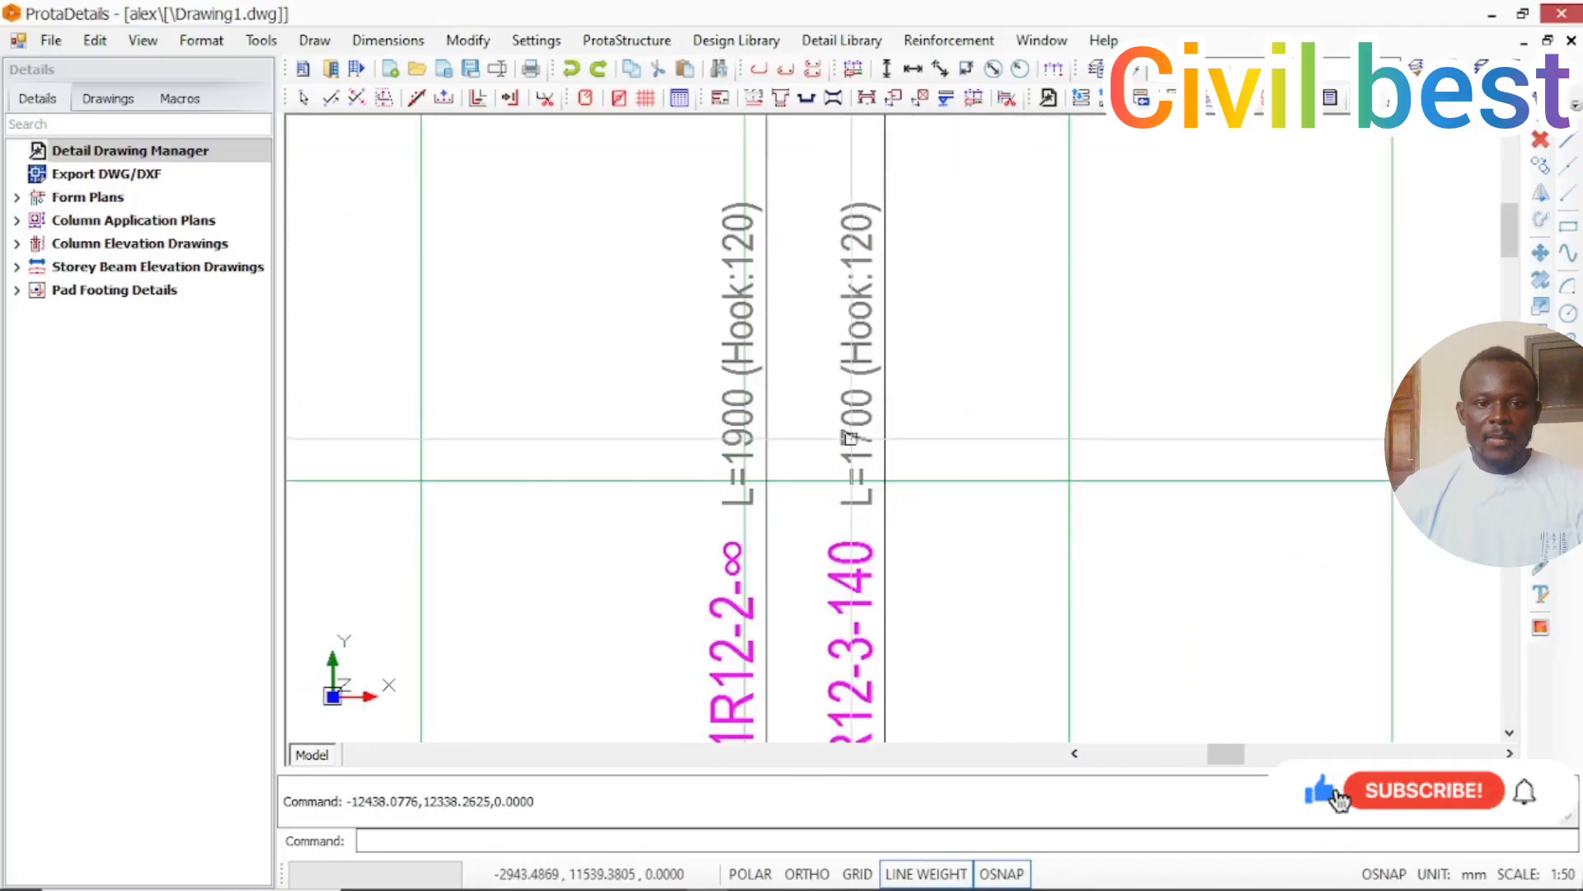
scroll(851, 443, down, 1)
middle_drag(940, 527, 842, 420)
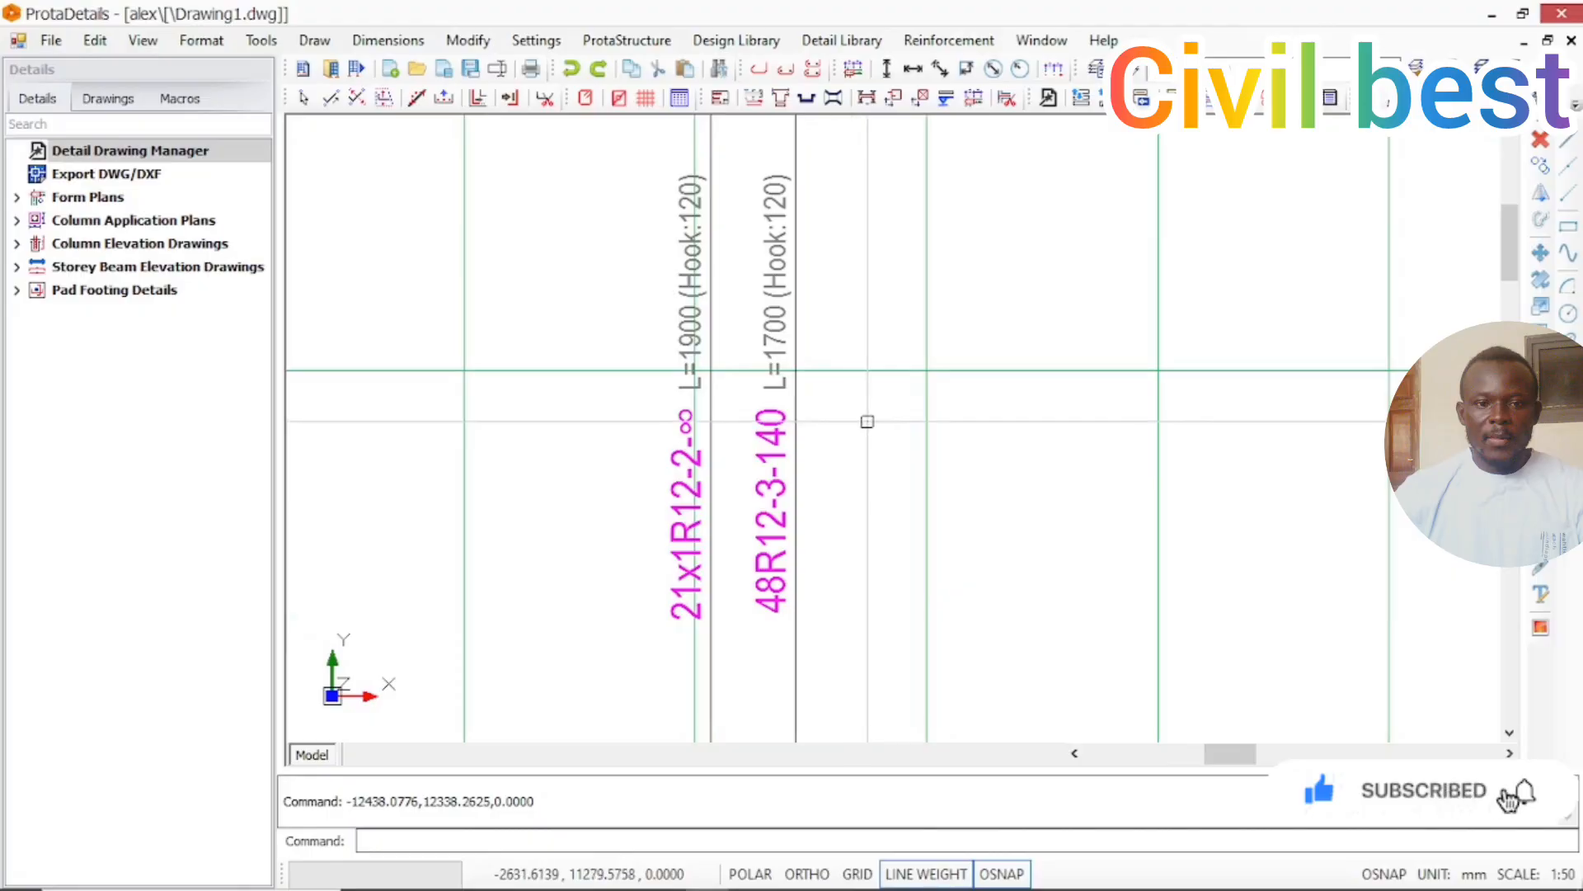
scroll(867, 421, down, 5)
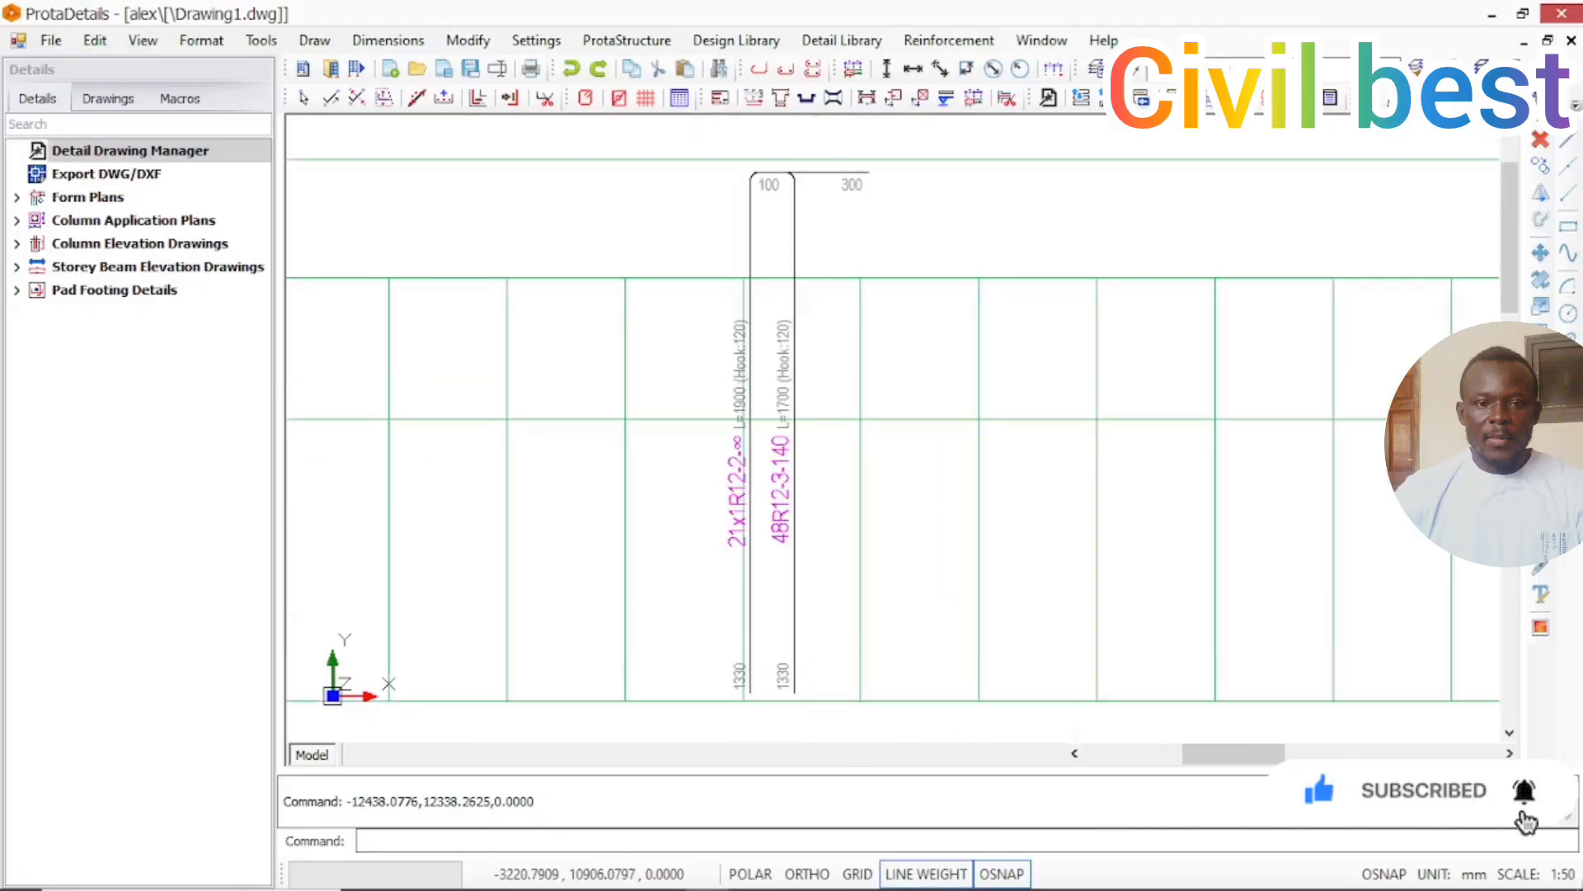
scroll(841, 548, down, 2)
middle_drag(946, 600, 892, 515)
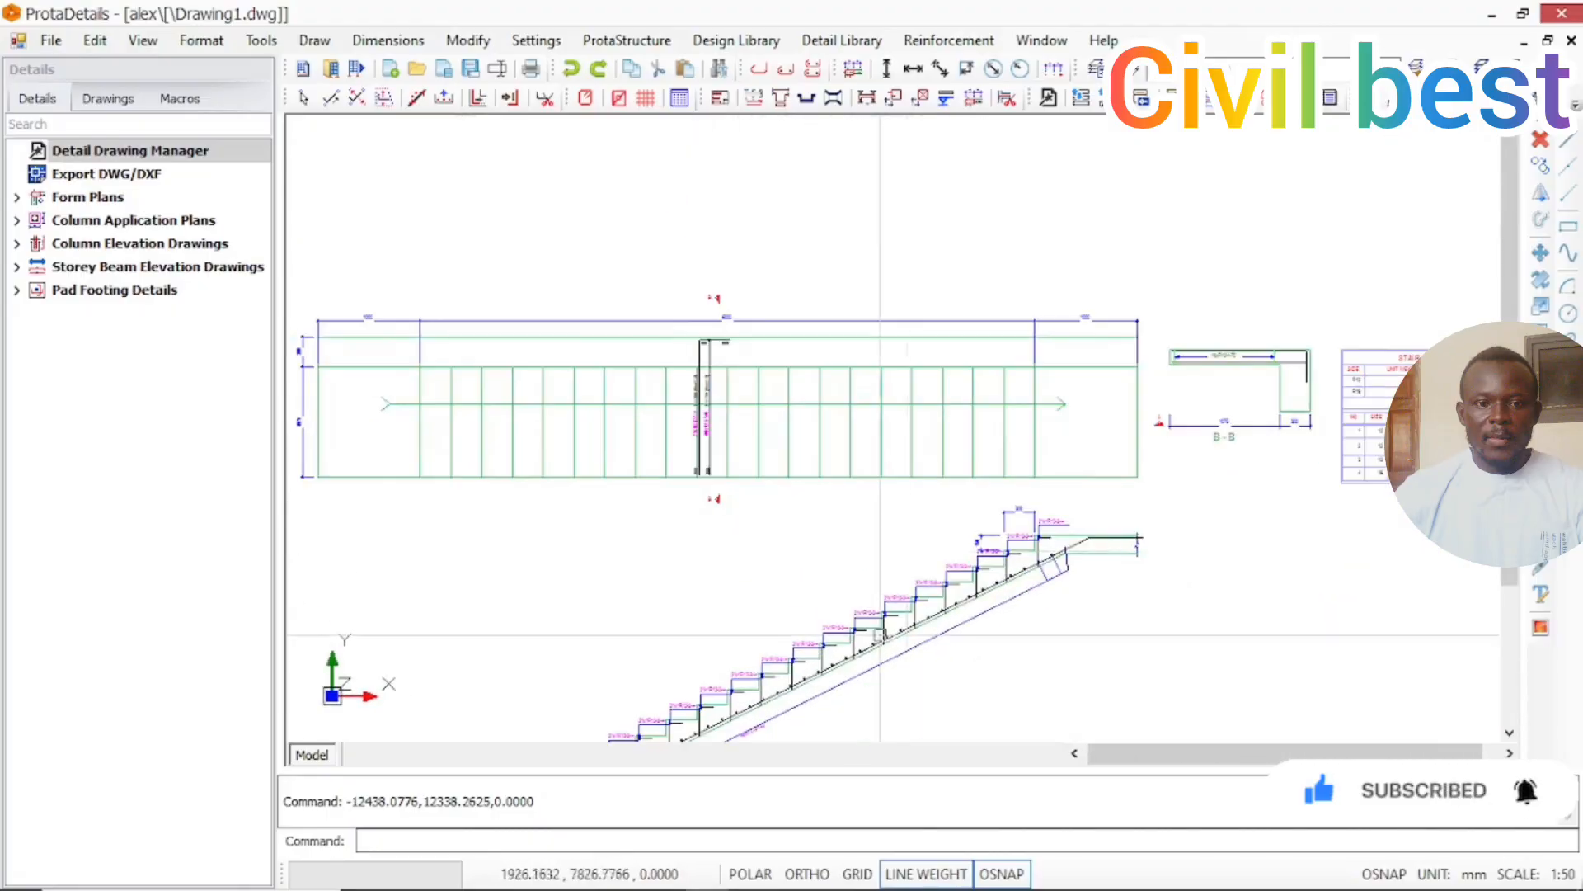
Examine section A-A along the flight, checking the lateral bar label and the bar layout at the lower landing.
scroll(889, 546, up, 1)
mouse_move(858, 725)
middle_down()
mouse_move(921, 623)
mouse_move(981, 447)
middle_up()
scroll(697, 571, up, 3)
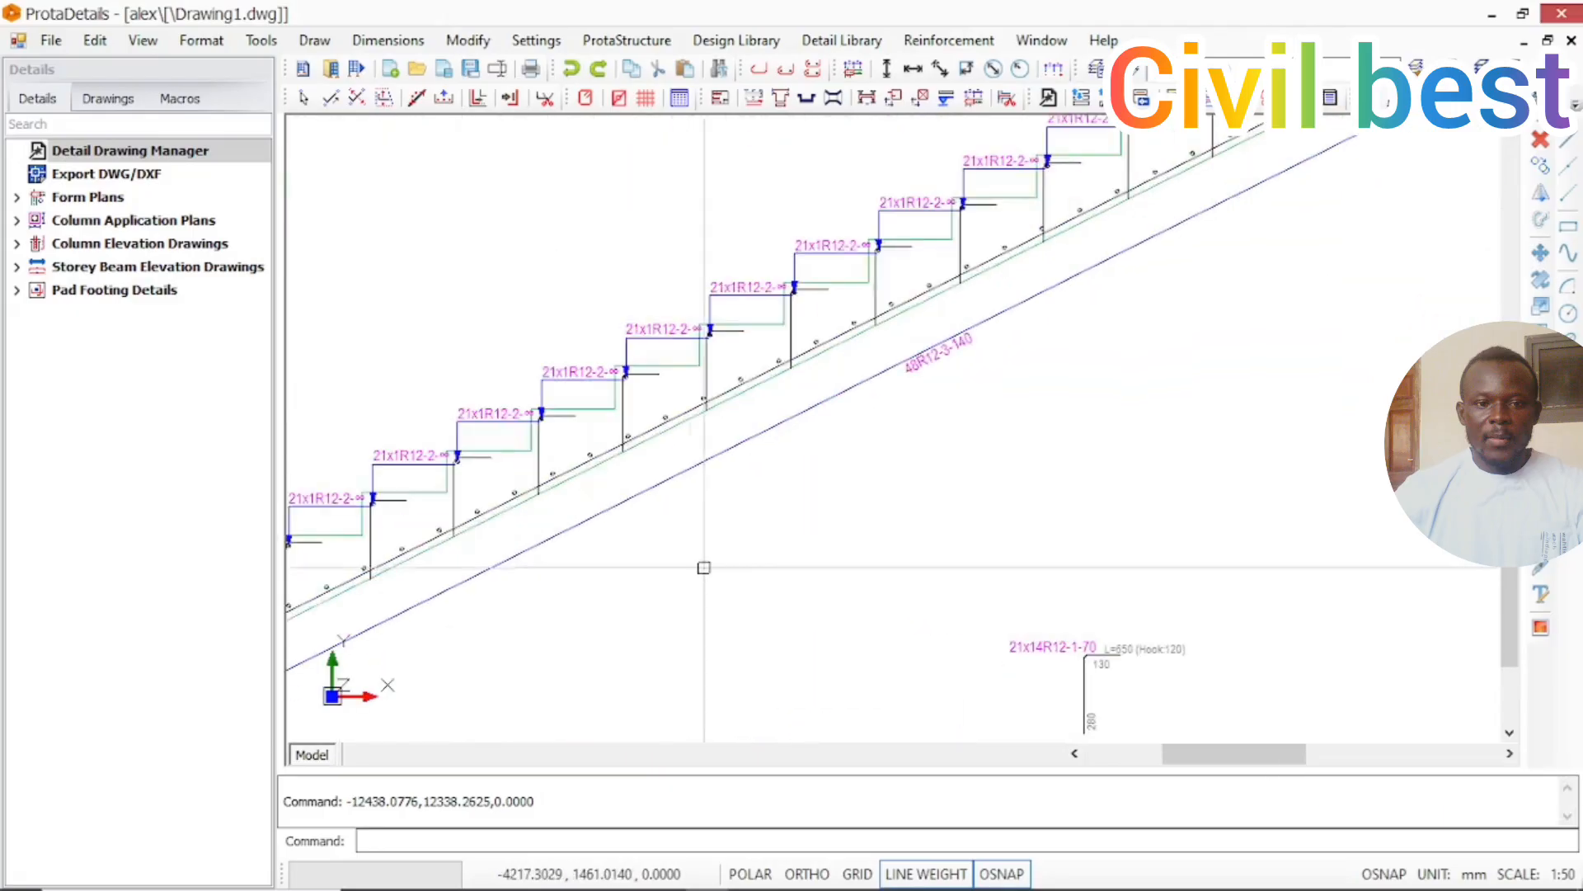
scroll(983, 321, up, 1)
middle_drag(983, 321, 942, 371)
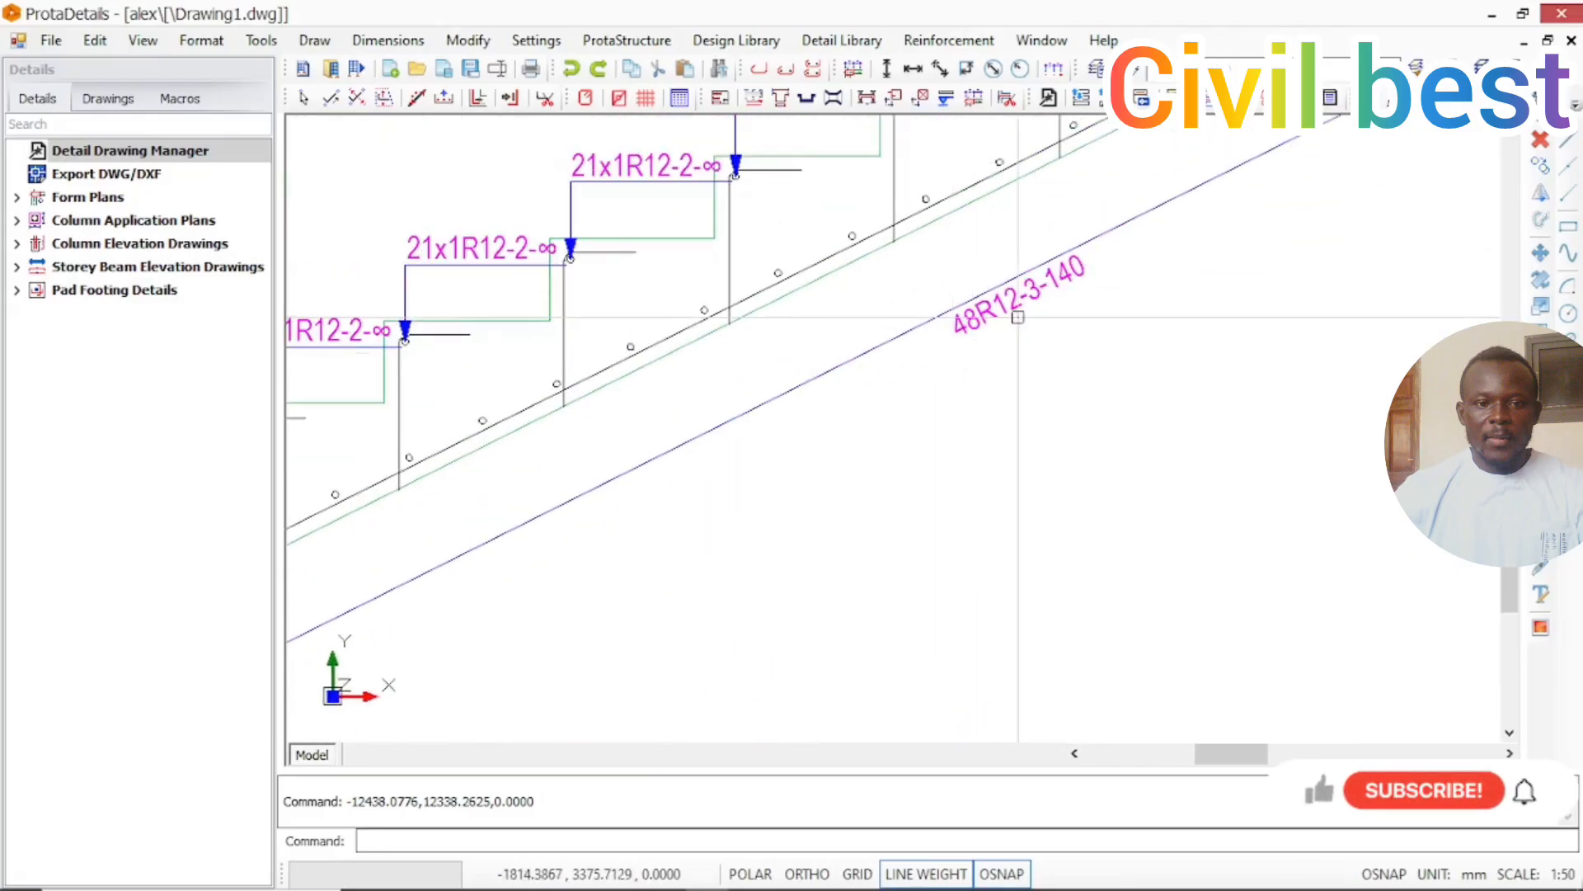
scroll(1082, 283, down, 4)
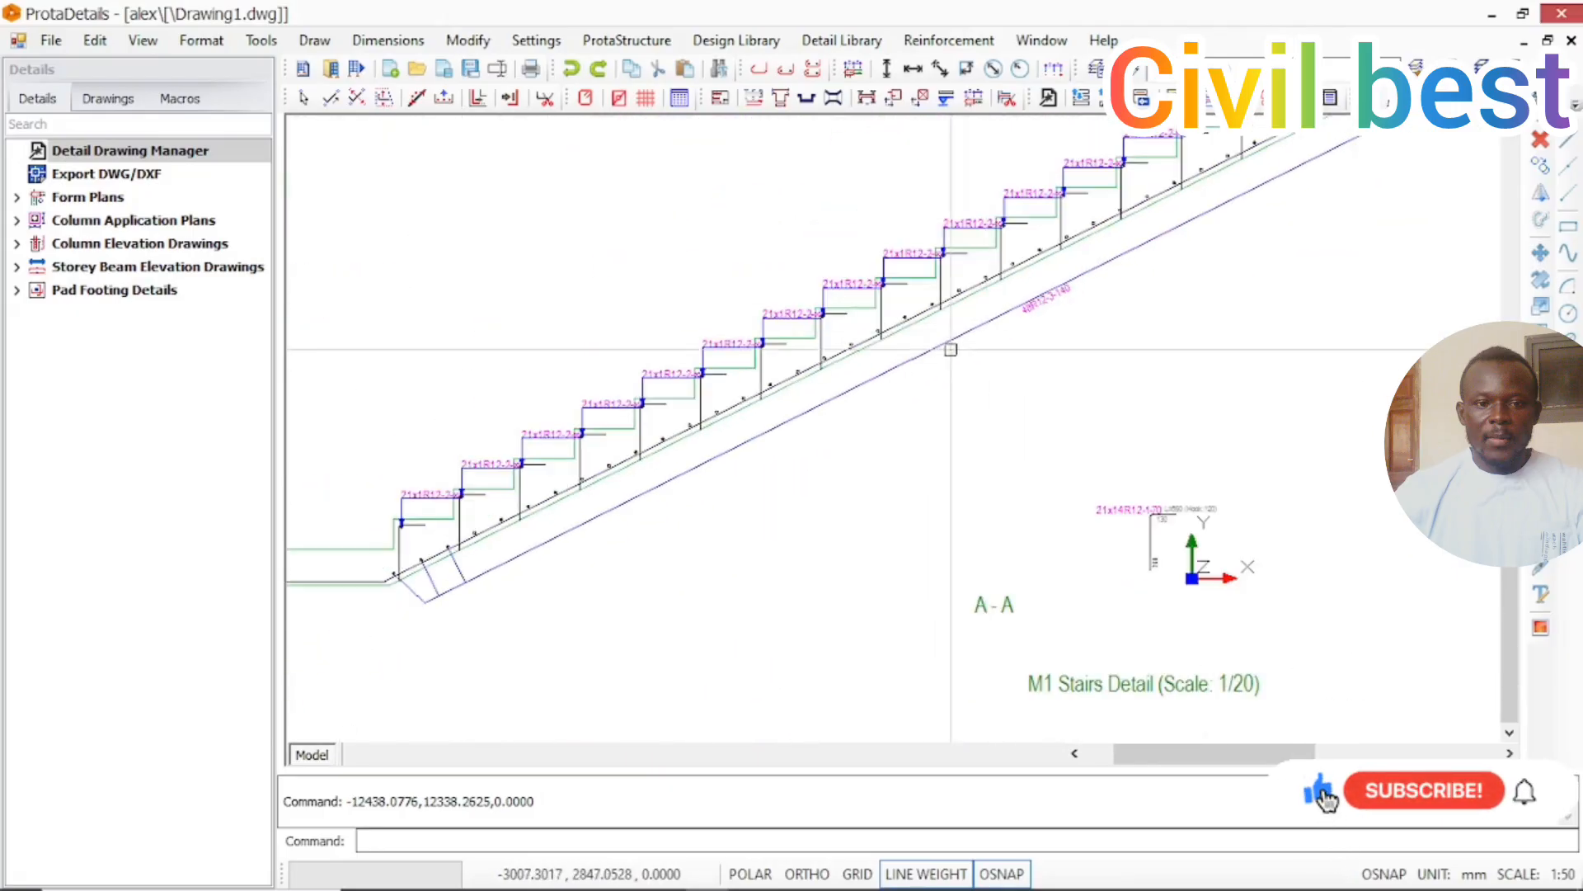
mouse_move(637, 468)
middle_down()
mouse_move(625, 479)
mouse_move(708, 413)
middle_up()
scroll(517, 551, up, 4)
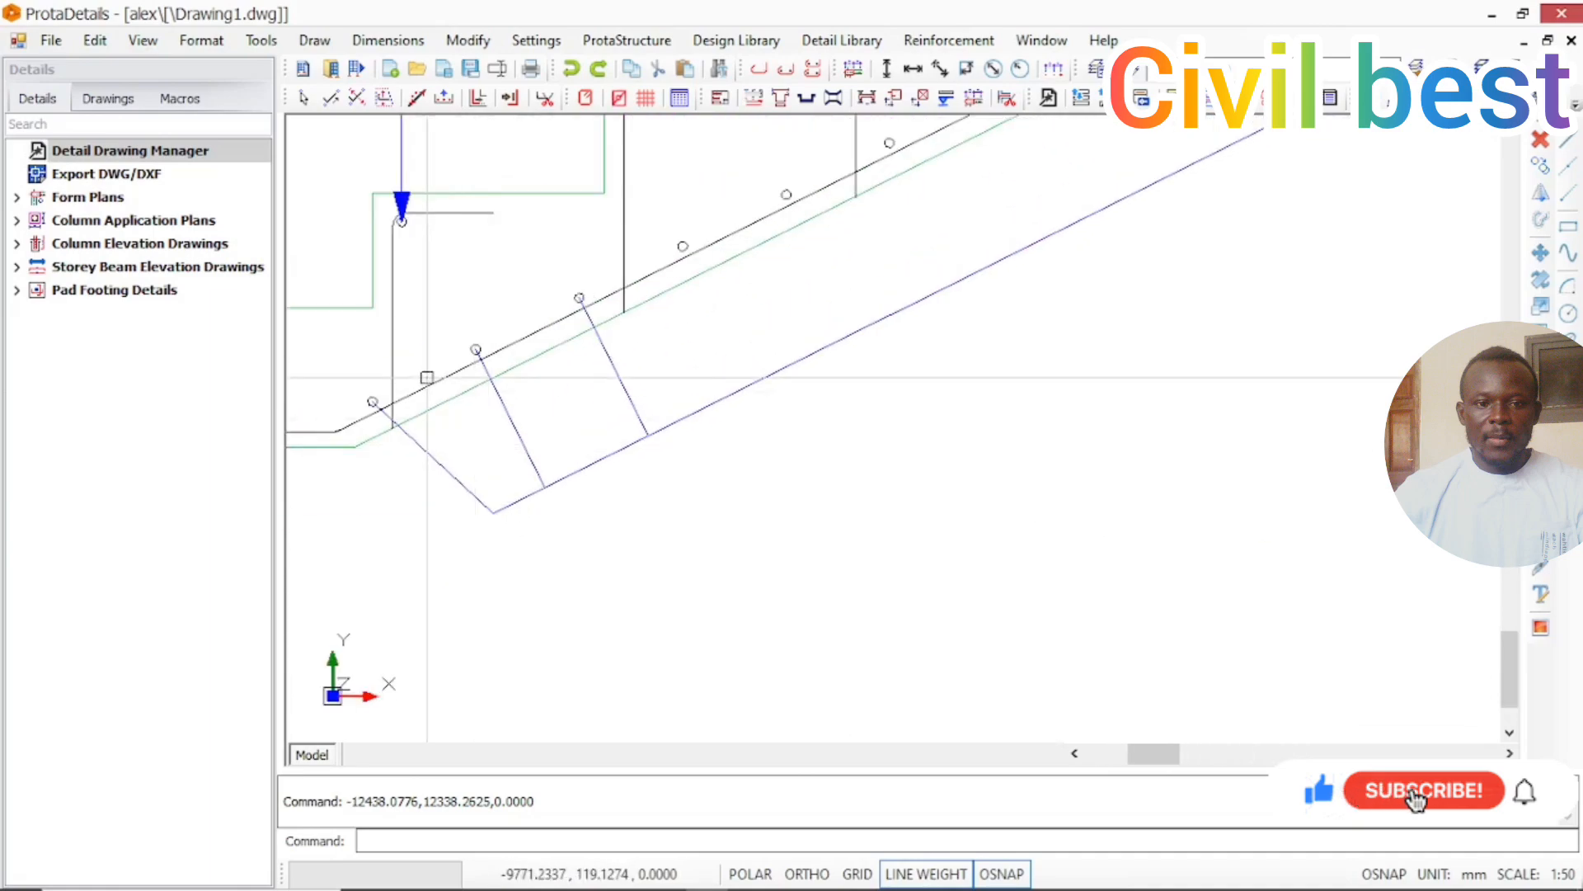
scroll(655, 328, down, 5)
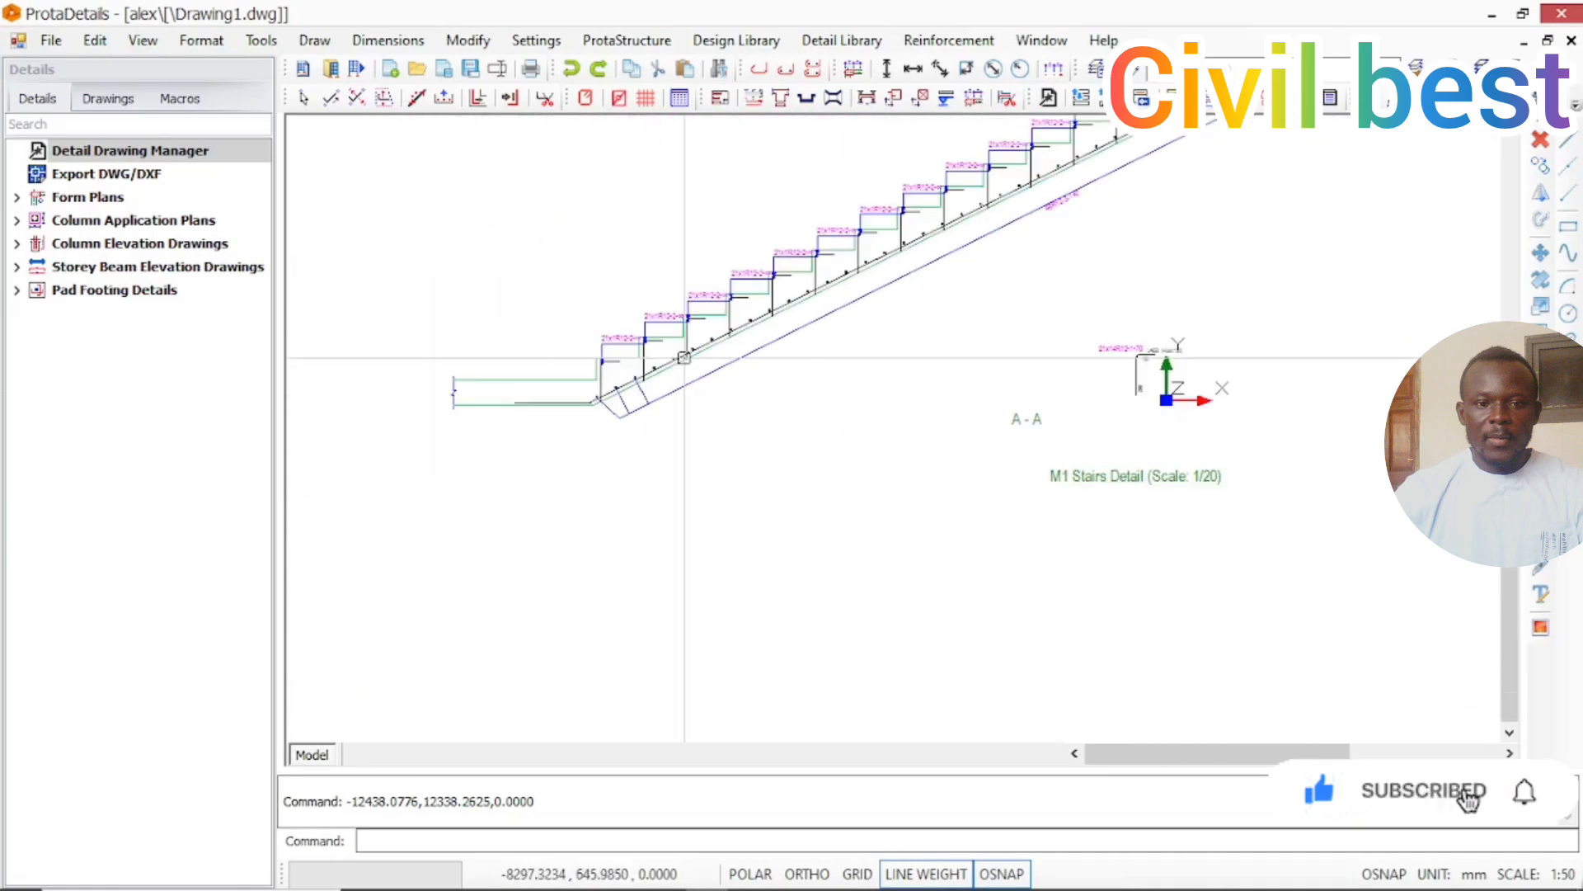
Inspect the step reinforcement in section A-A from the lowest step up to the upper landing, including the tread and riser dimensions.
scroll(602, 384, up, 3)
scroll(578, 404, up, 3)
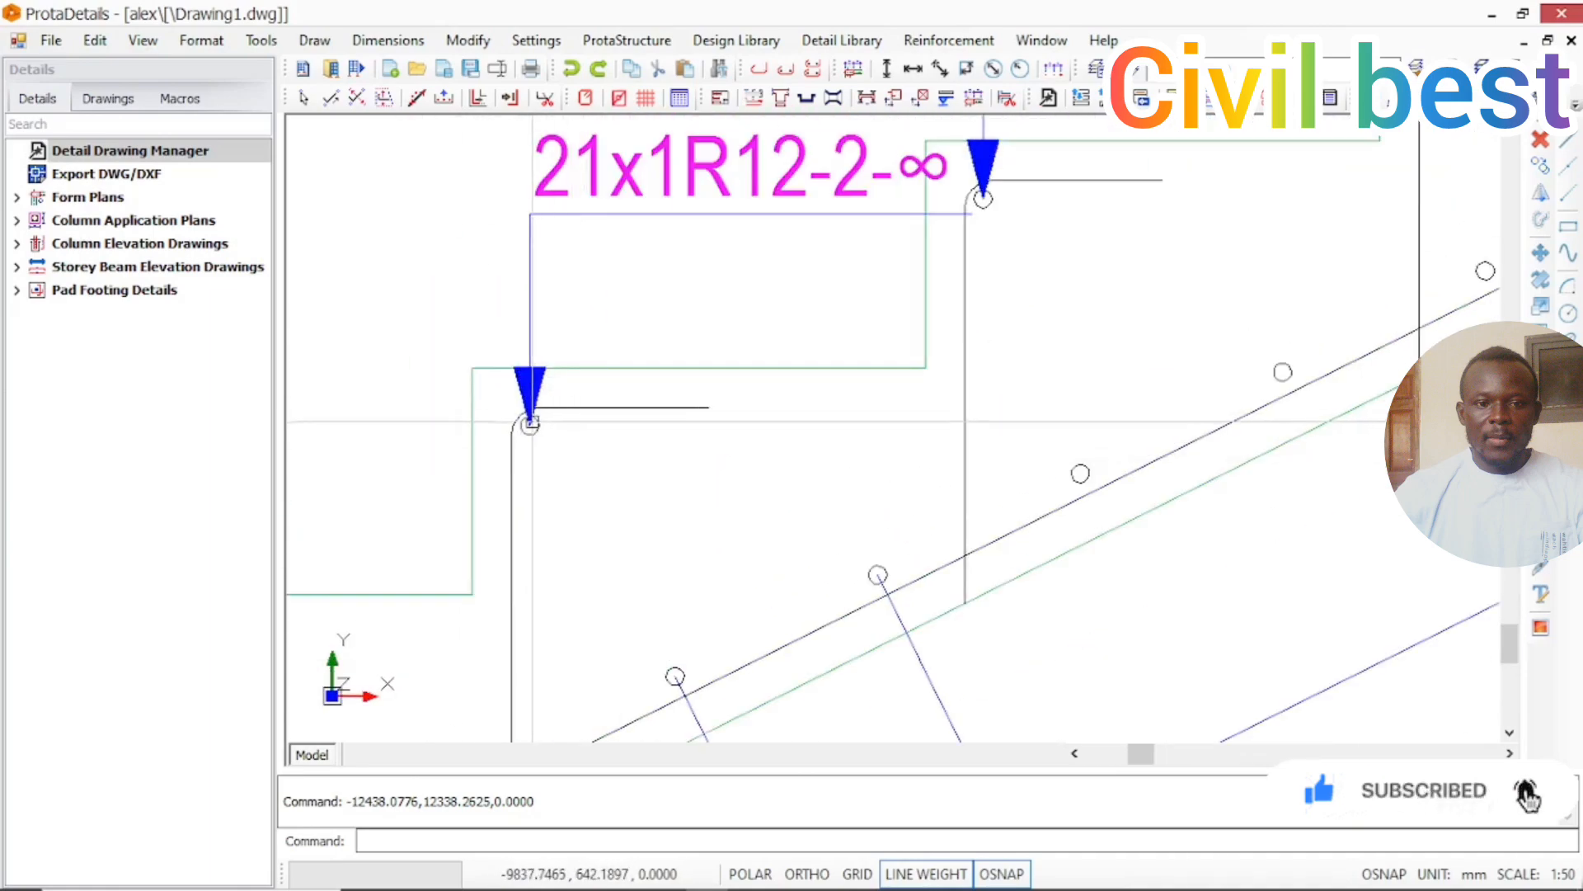
scroll(541, 427, down, 2)
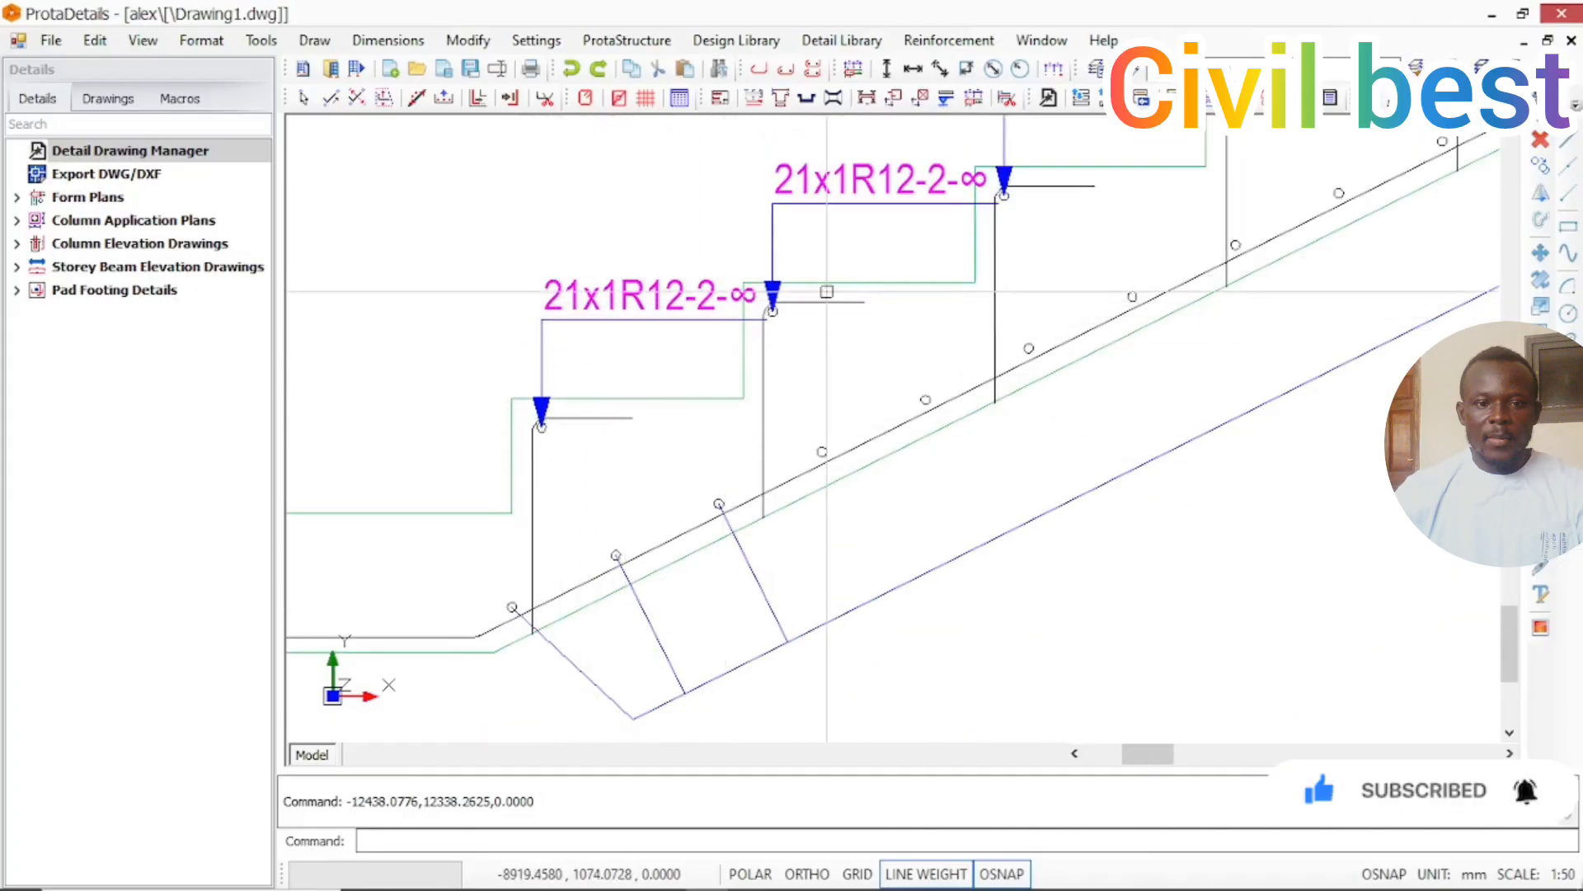
scroll(1037, 309, down, 4)
scroll(1013, 335, up, 4)
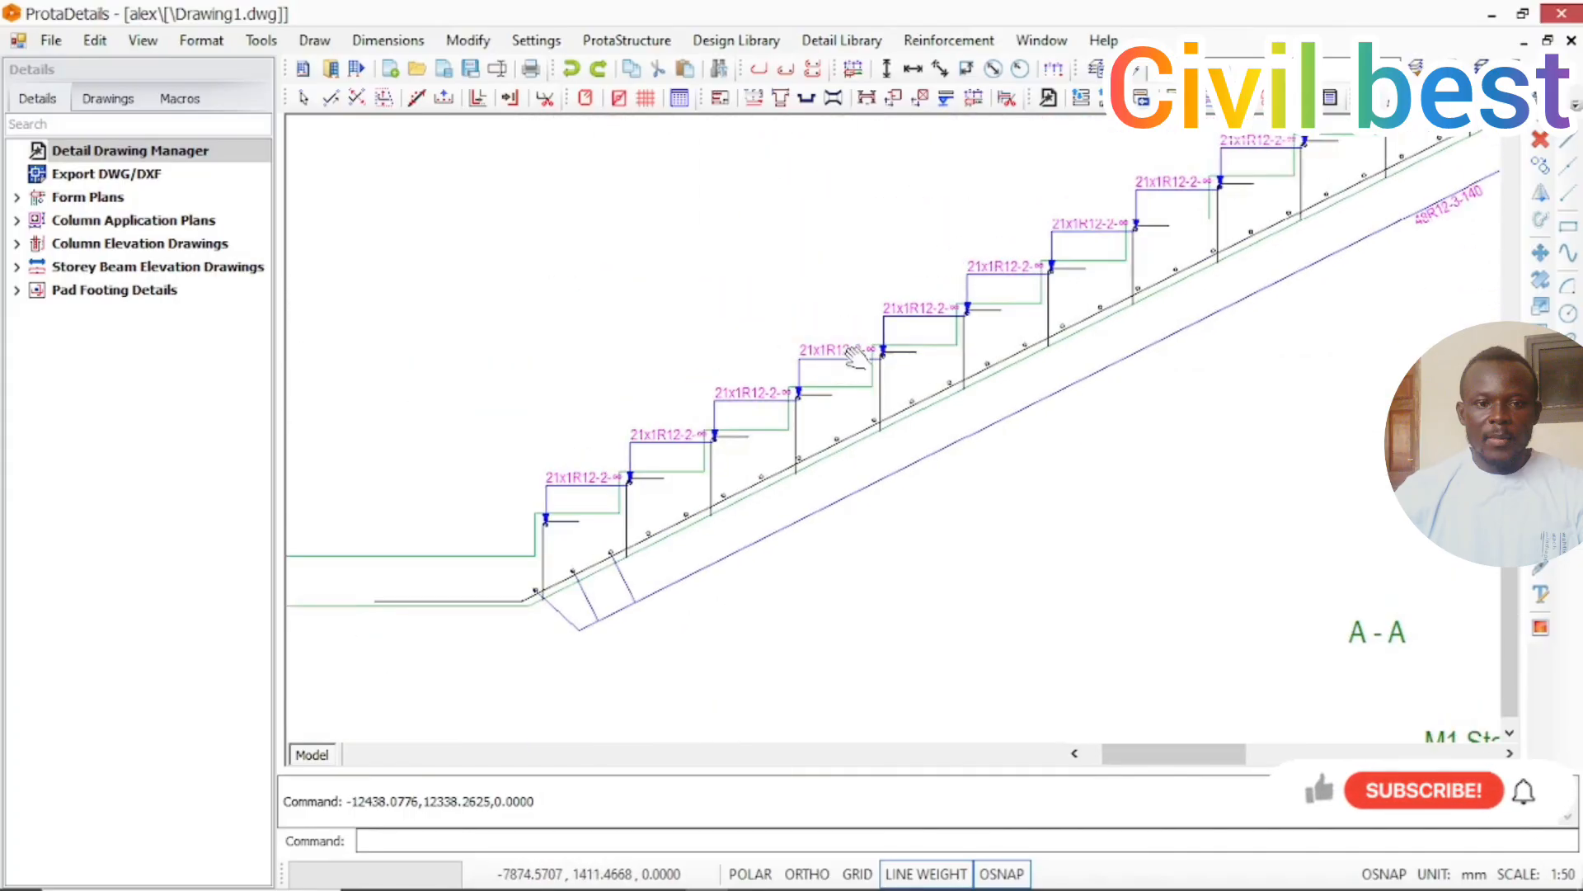
scroll(1013, 335, down, 5)
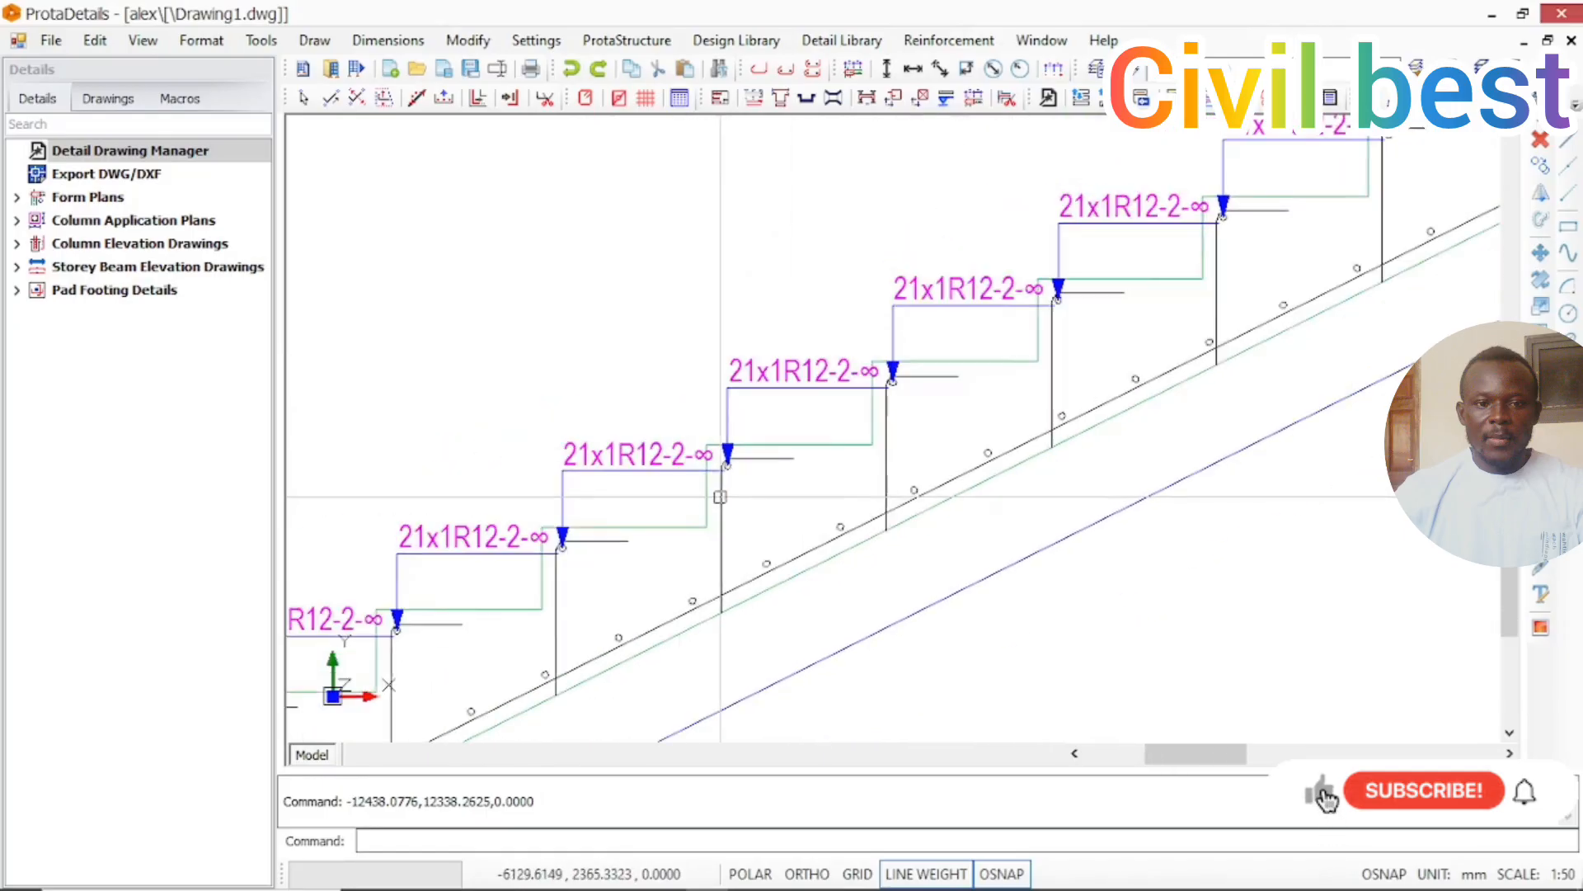
scroll(1021, 362, up, 6)
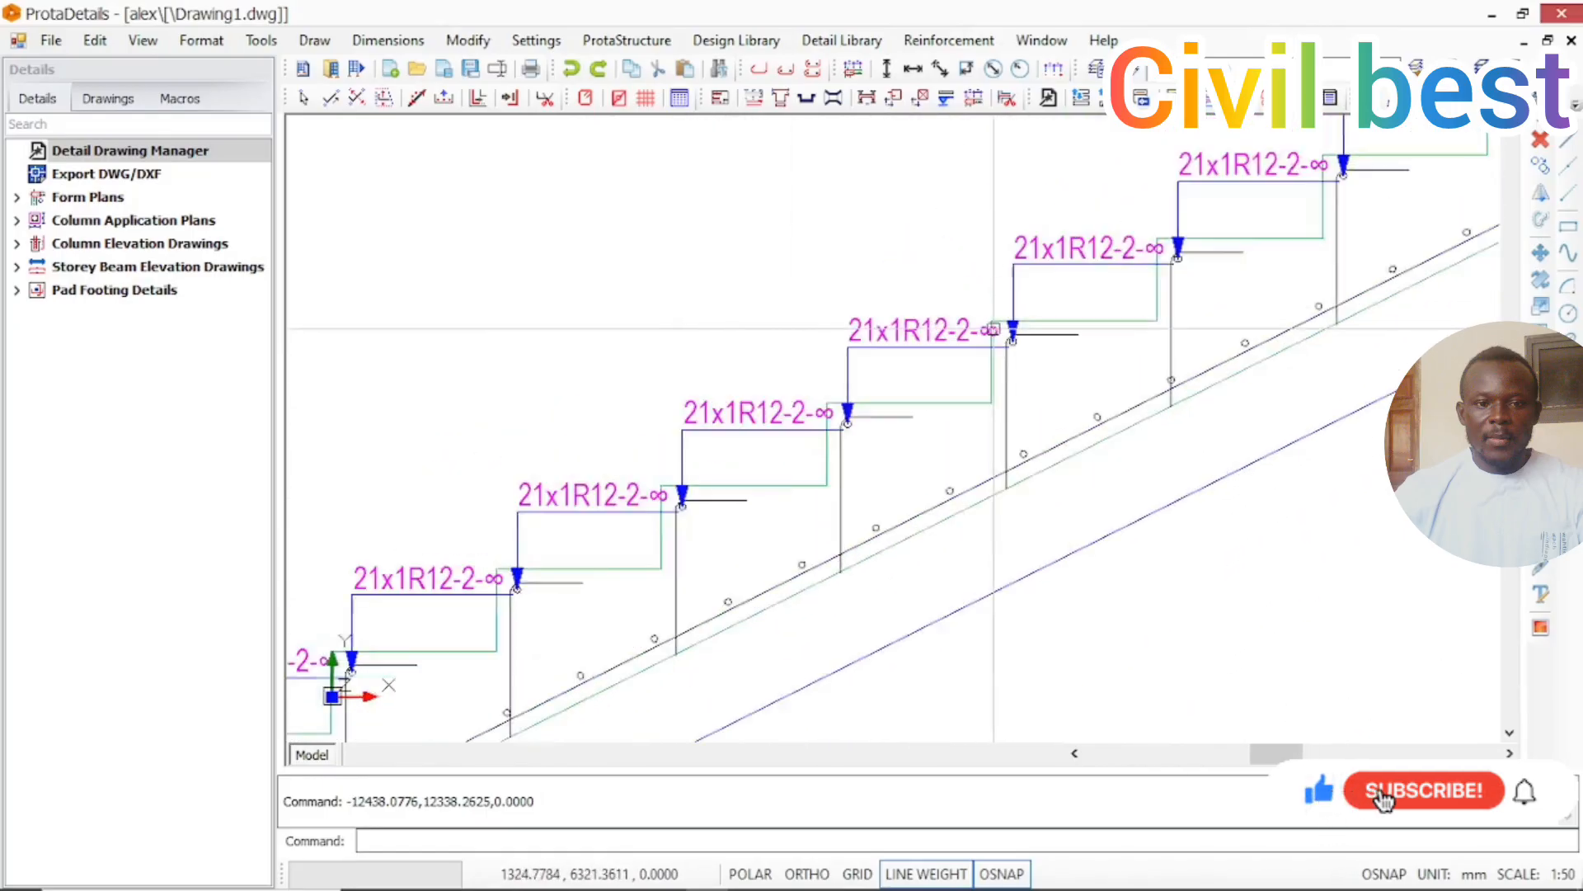
middle_drag(957, 364, 830, 377)
scroll(841, 417, down, 3)
middle_drag(1068, 286, 936, 325)
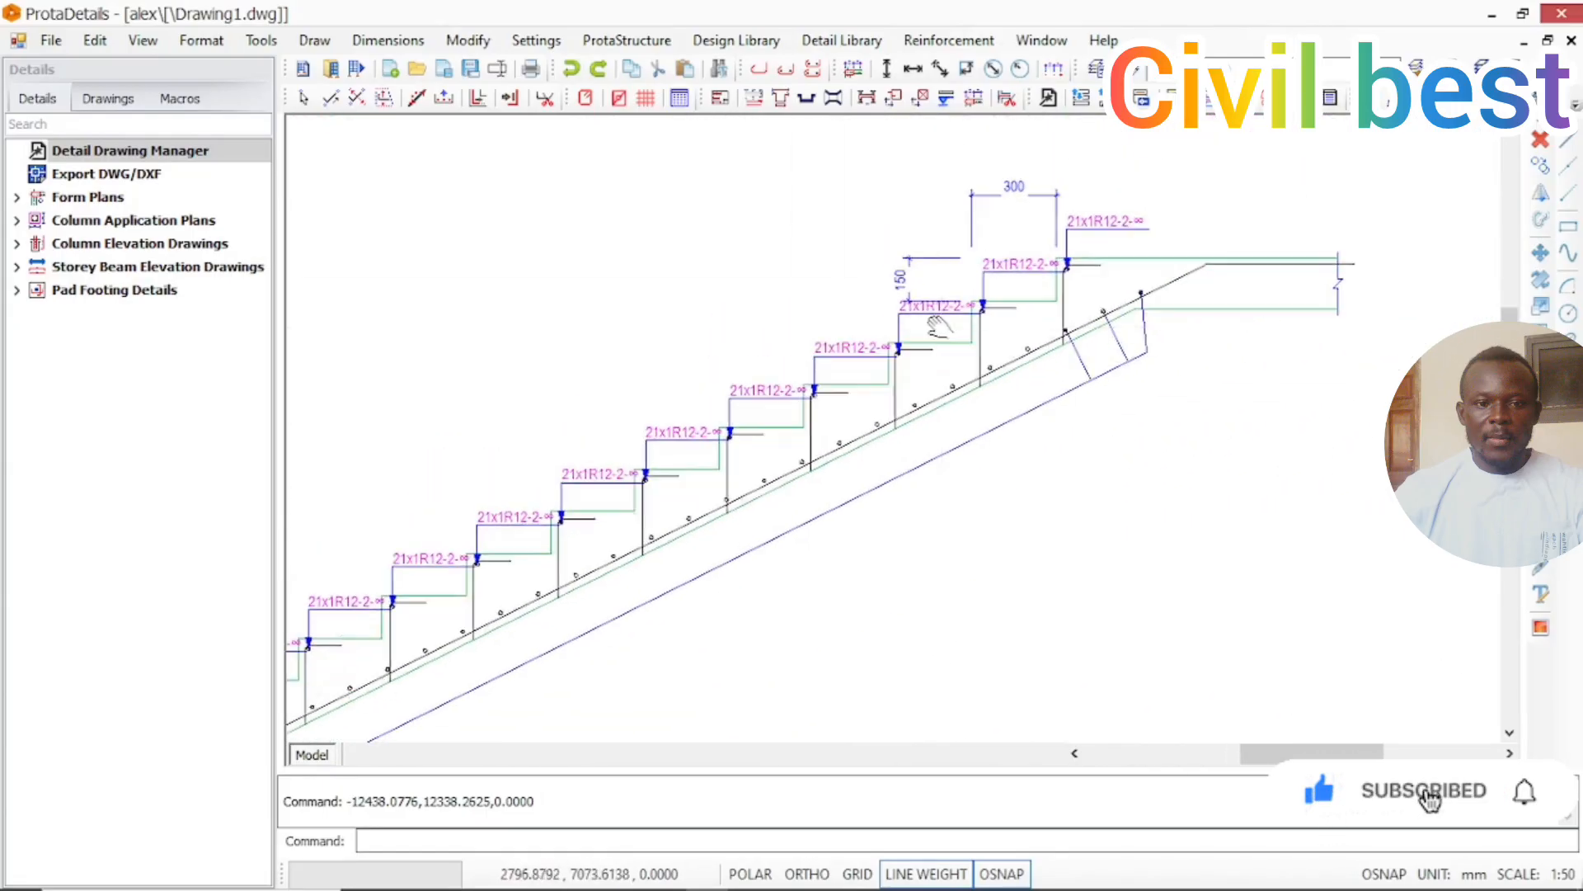
scroll(939, 327, up, 2)
scroll(925, 342, down, 4)
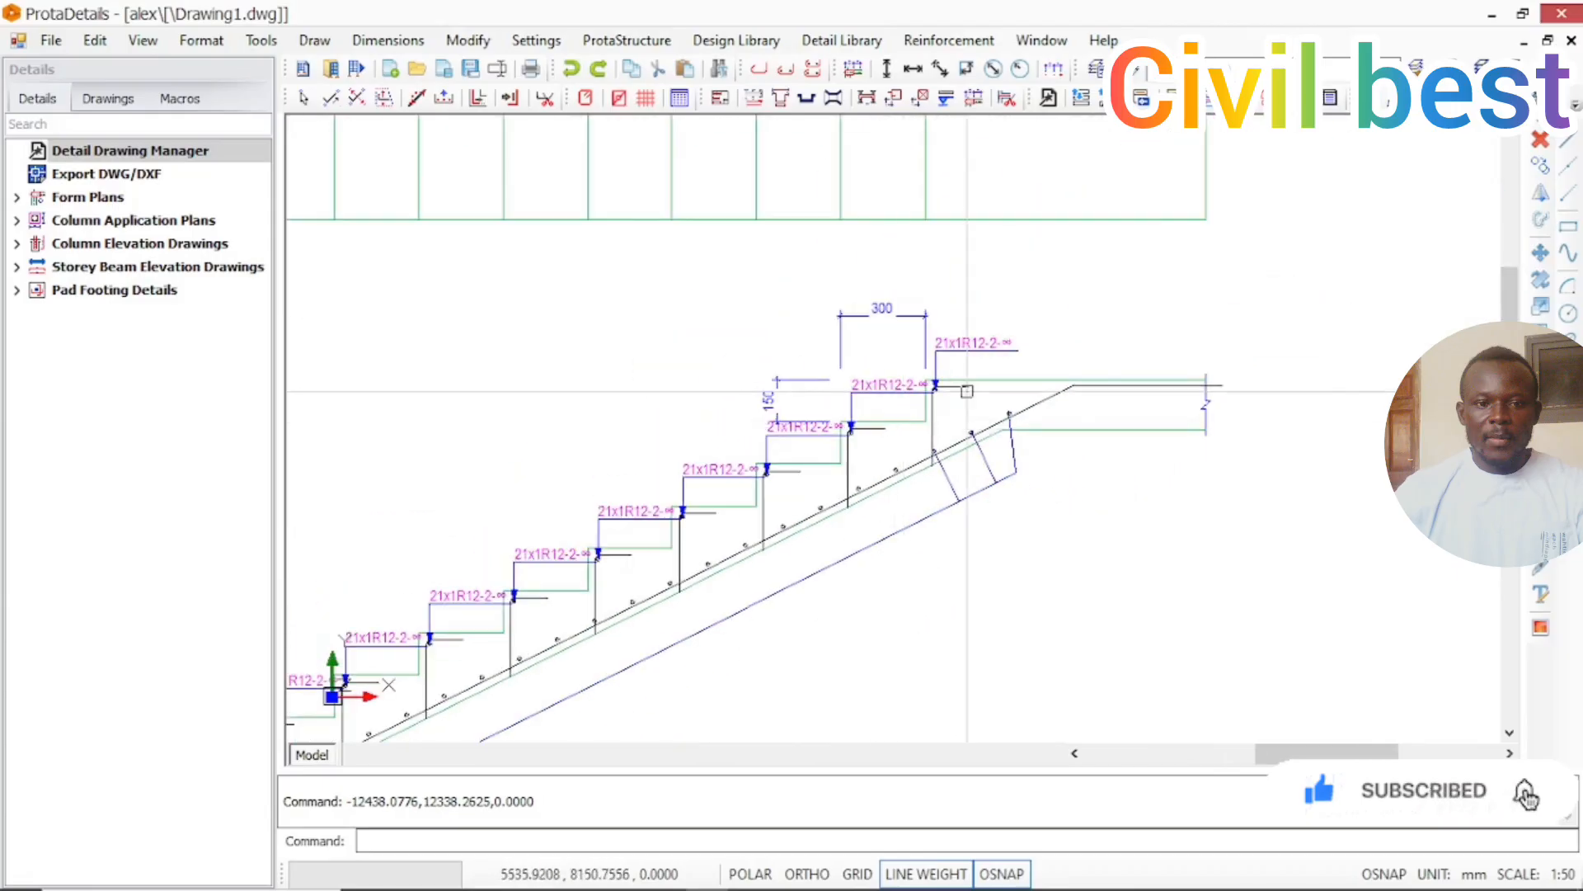
scroll(974, 456, up, 4)
scroll(974, 456, down, 6)
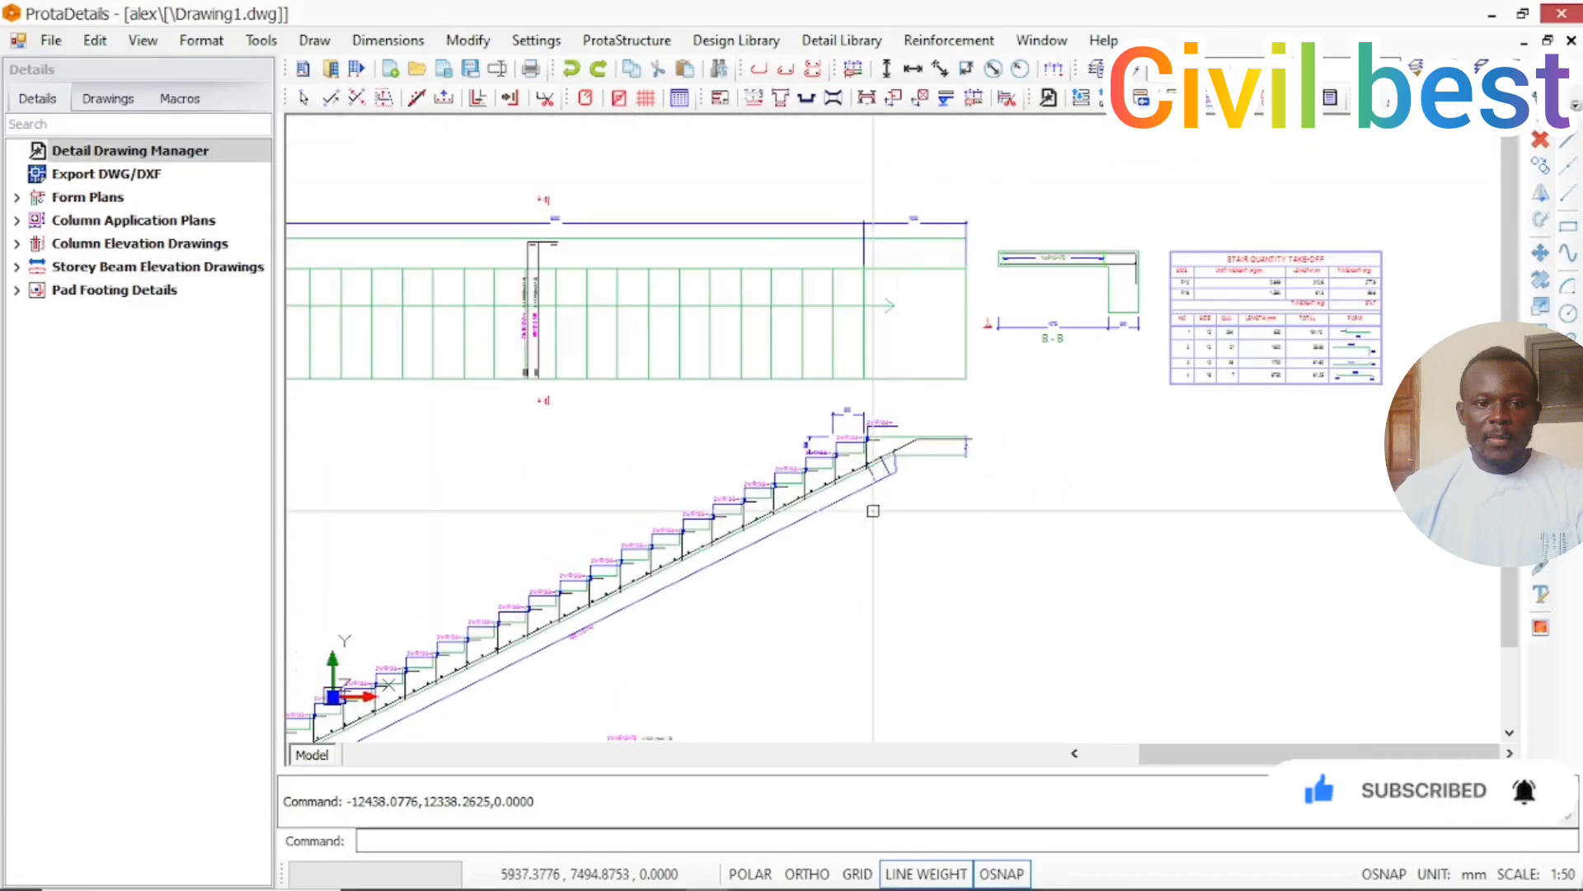
Examine cross-section B-B of the stair, checking its link label, bar shape and width dimensions.
scroll(1060, 251, up, 6)
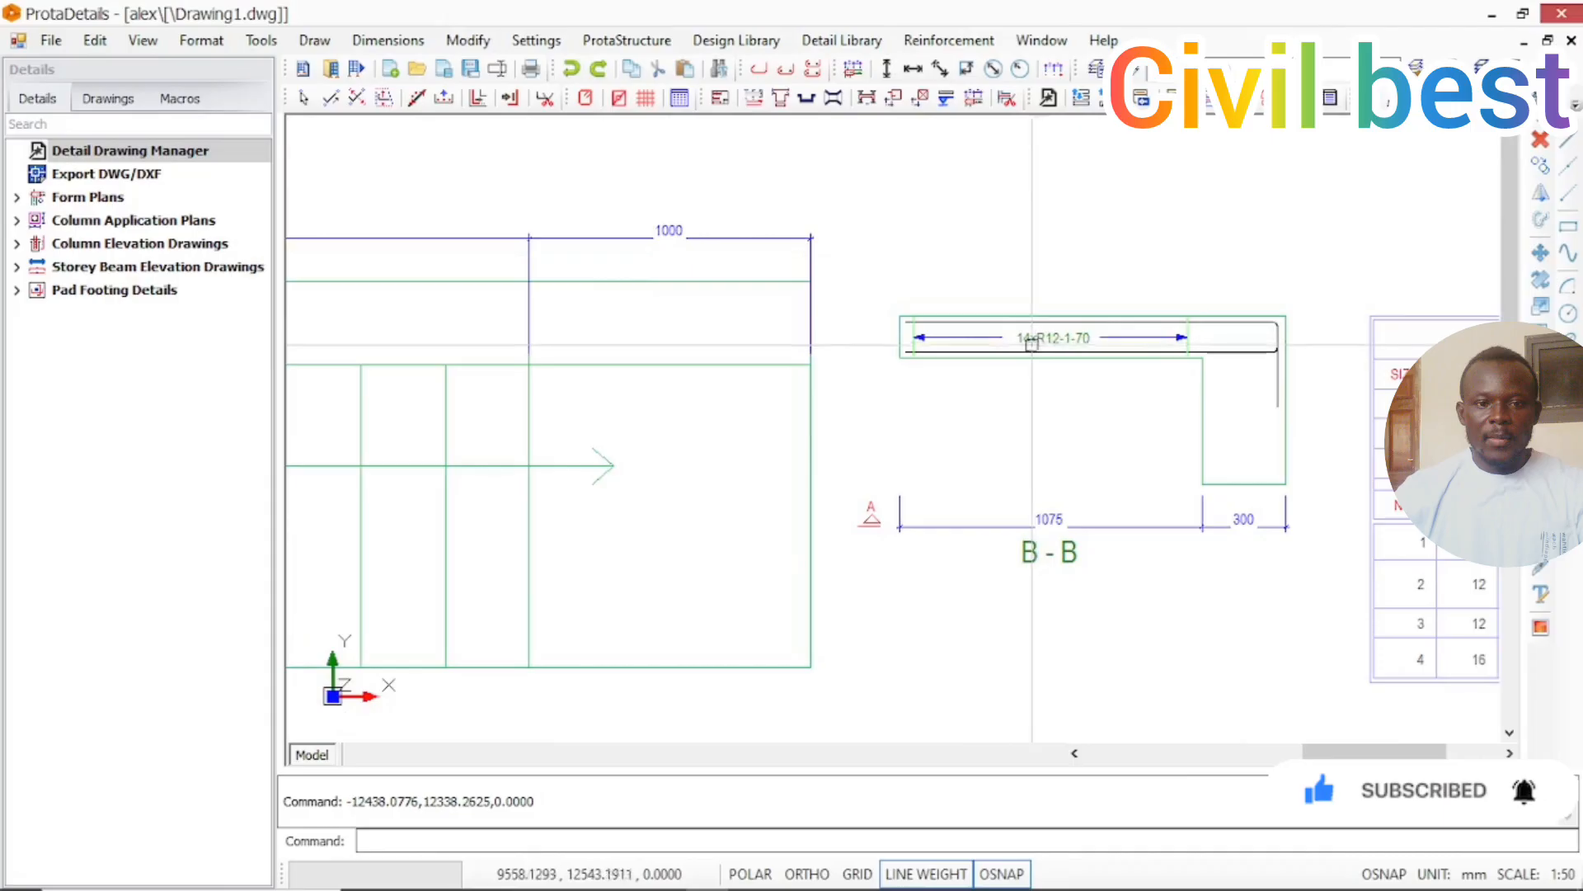
middle_drag(1142, 373, 546, 348)
scroll(784, 376, down, 2)
middle_drag(839, 429, 889, 387)
scroll(911, 392, down, 4)
scroll(881, 408, up, 4)
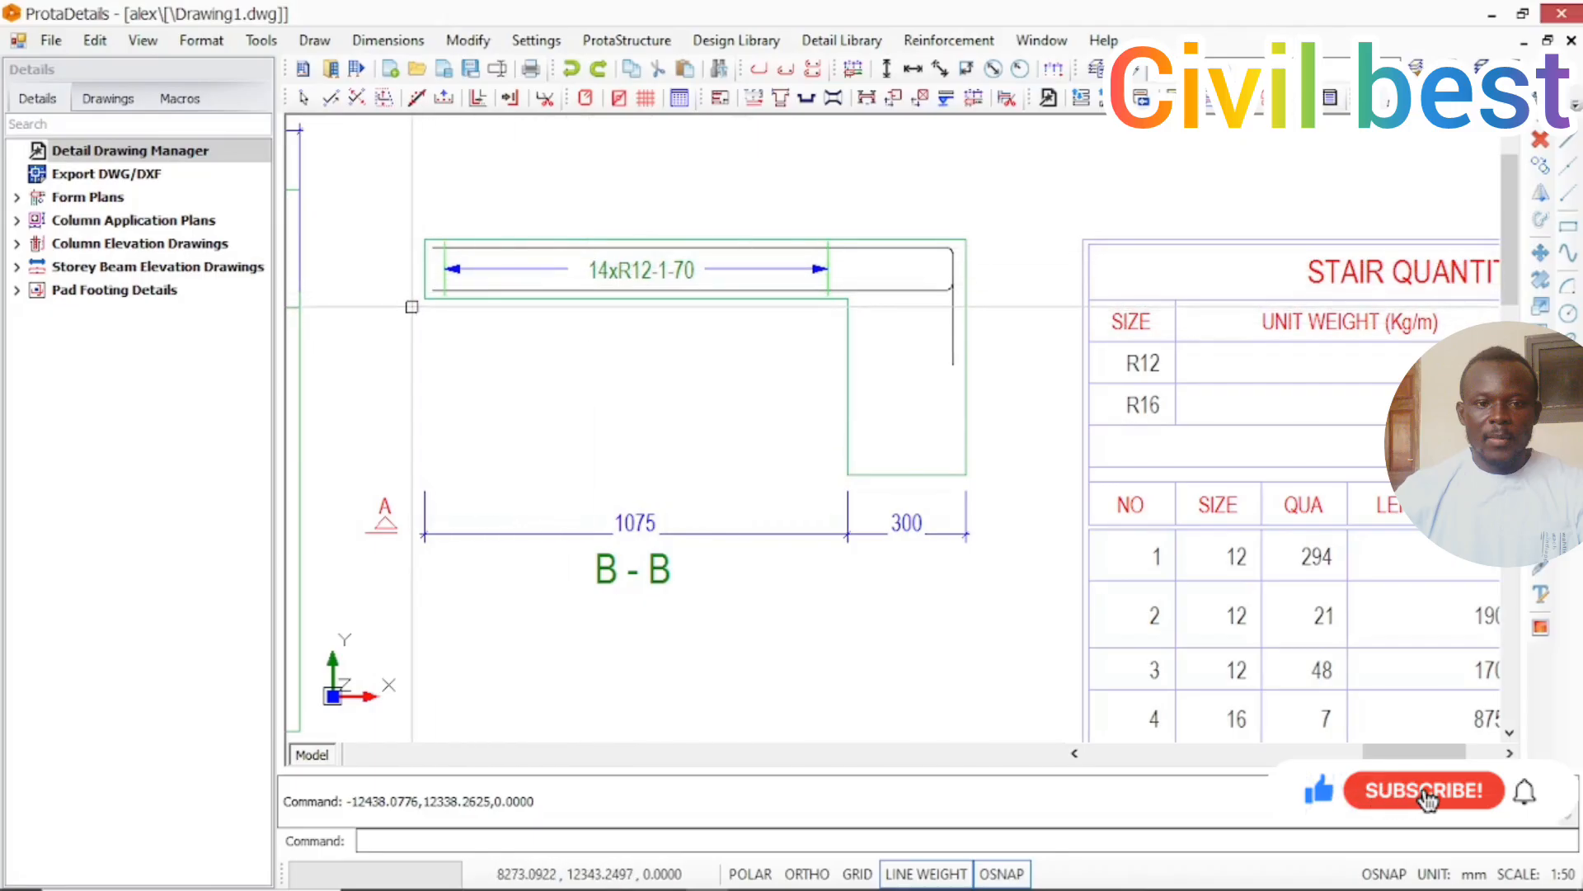
scroll(971, 412, down, 2)
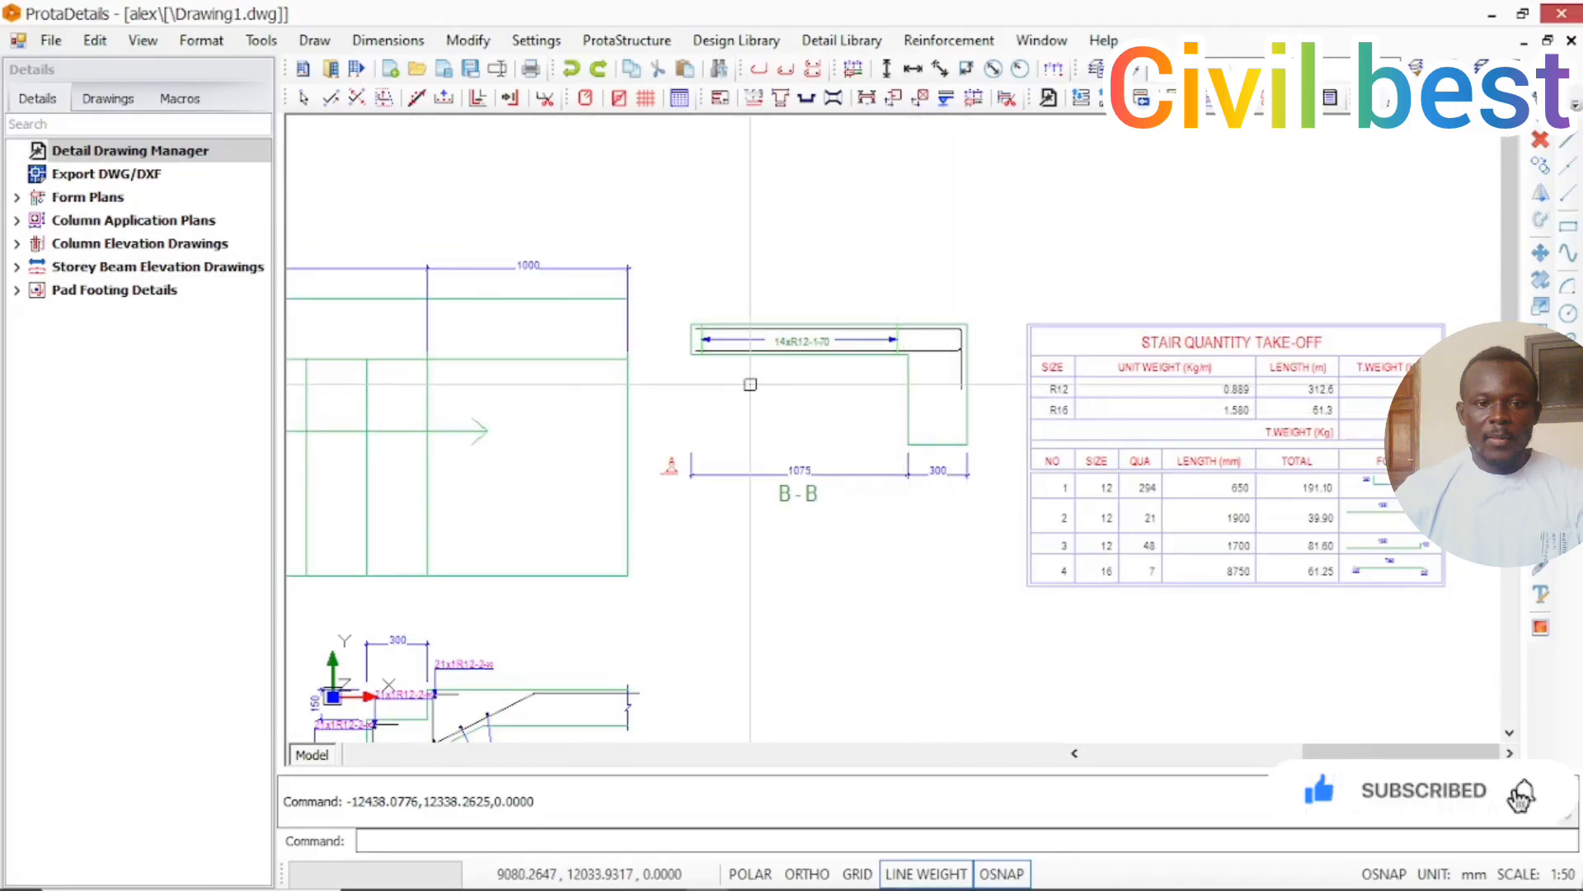
Read the Stair Quantity Take-Off table, covering the bar weights, quantities, lengths and bending forms.
scroll(1128, 452, up, 5)
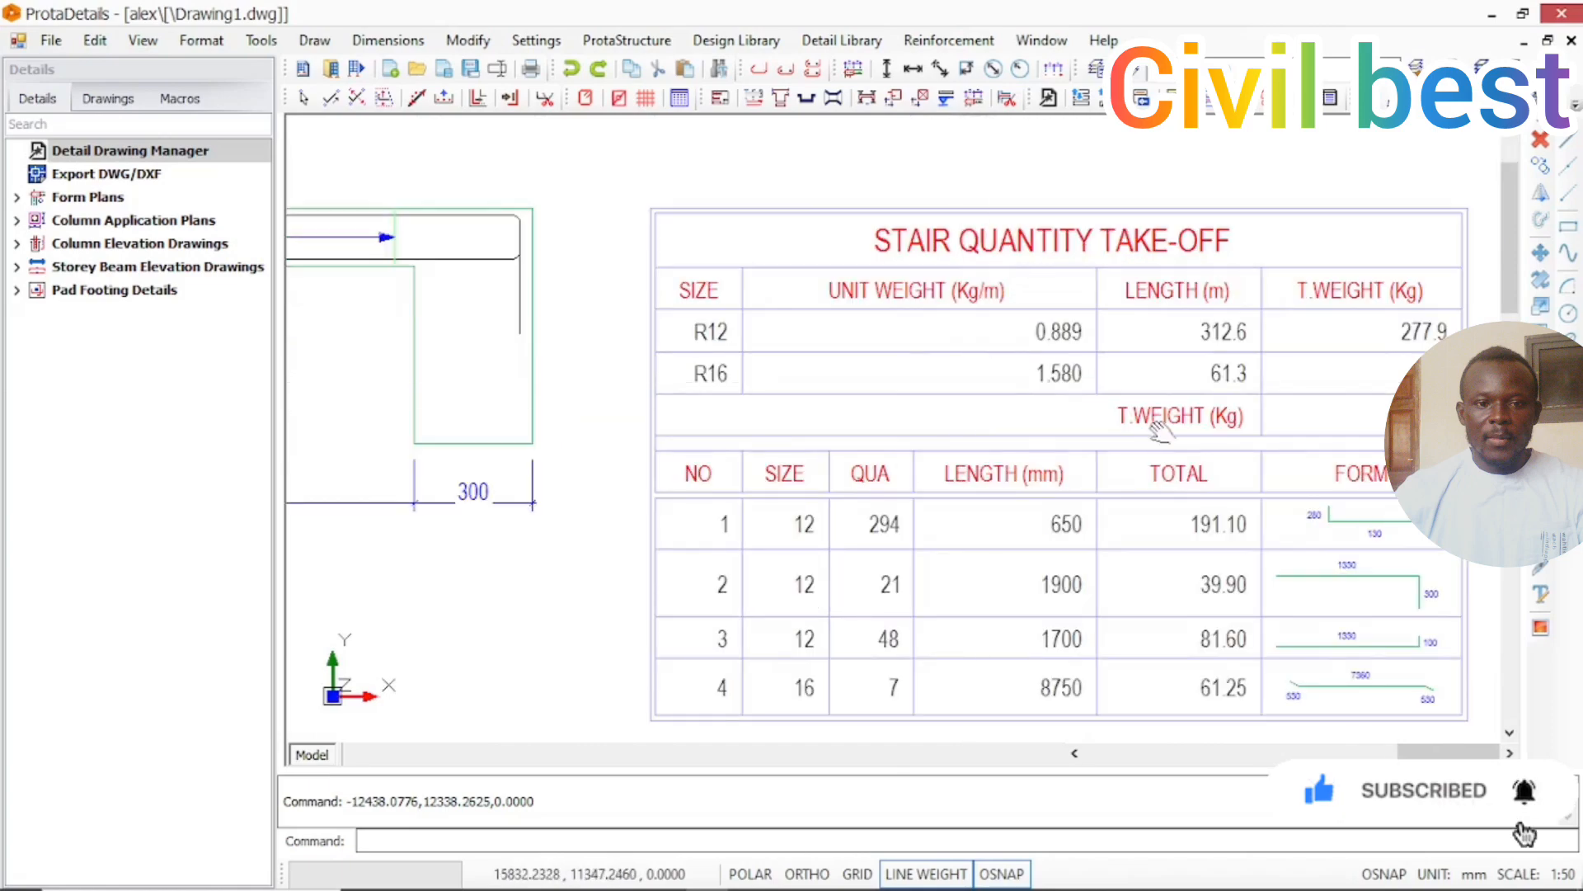
scroll(946, 375, down, 1)
scroll(858, 478, up, 3)
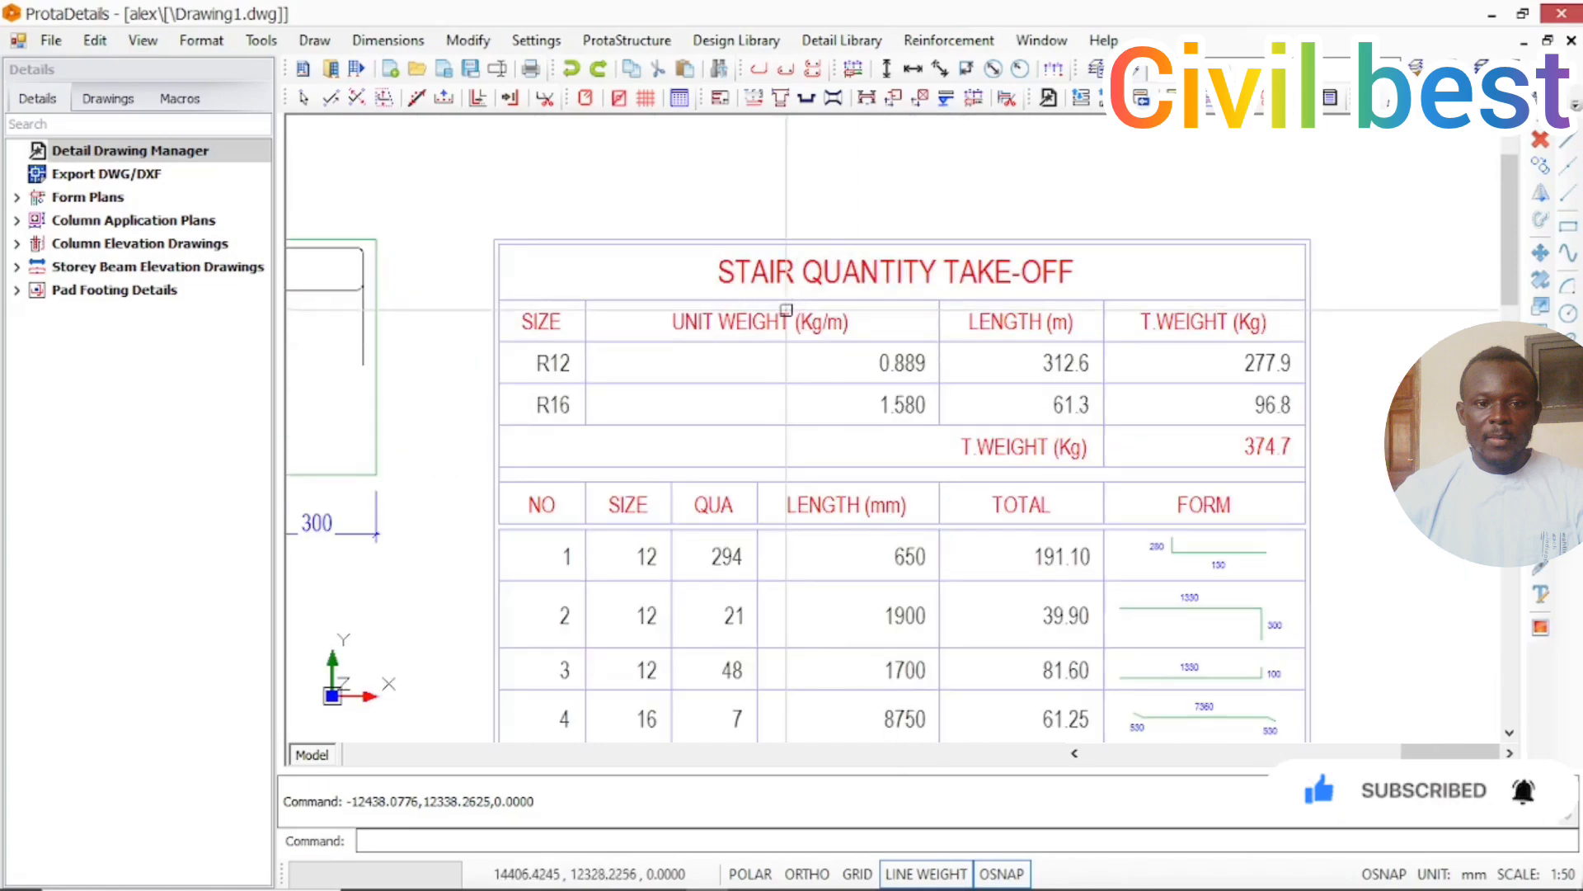
middle_drag(886, 443, 806, 394)
key(Escape)
scroll(1023, 607, up, 2)
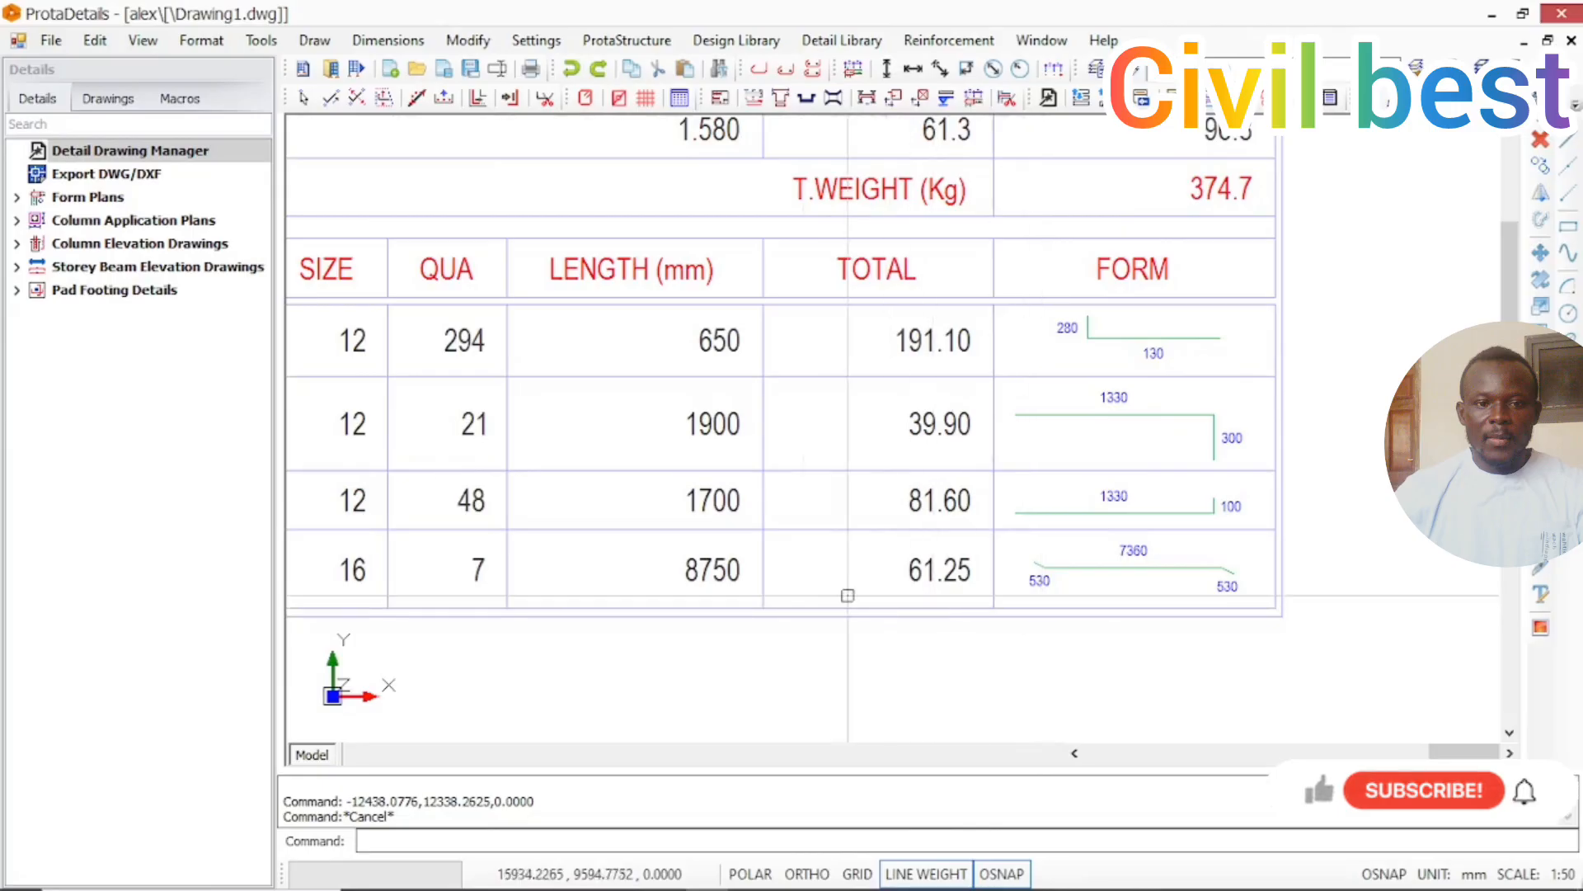
middle_drag(868, 586, 913, 582)
scroll(1178, 573, up, 3)
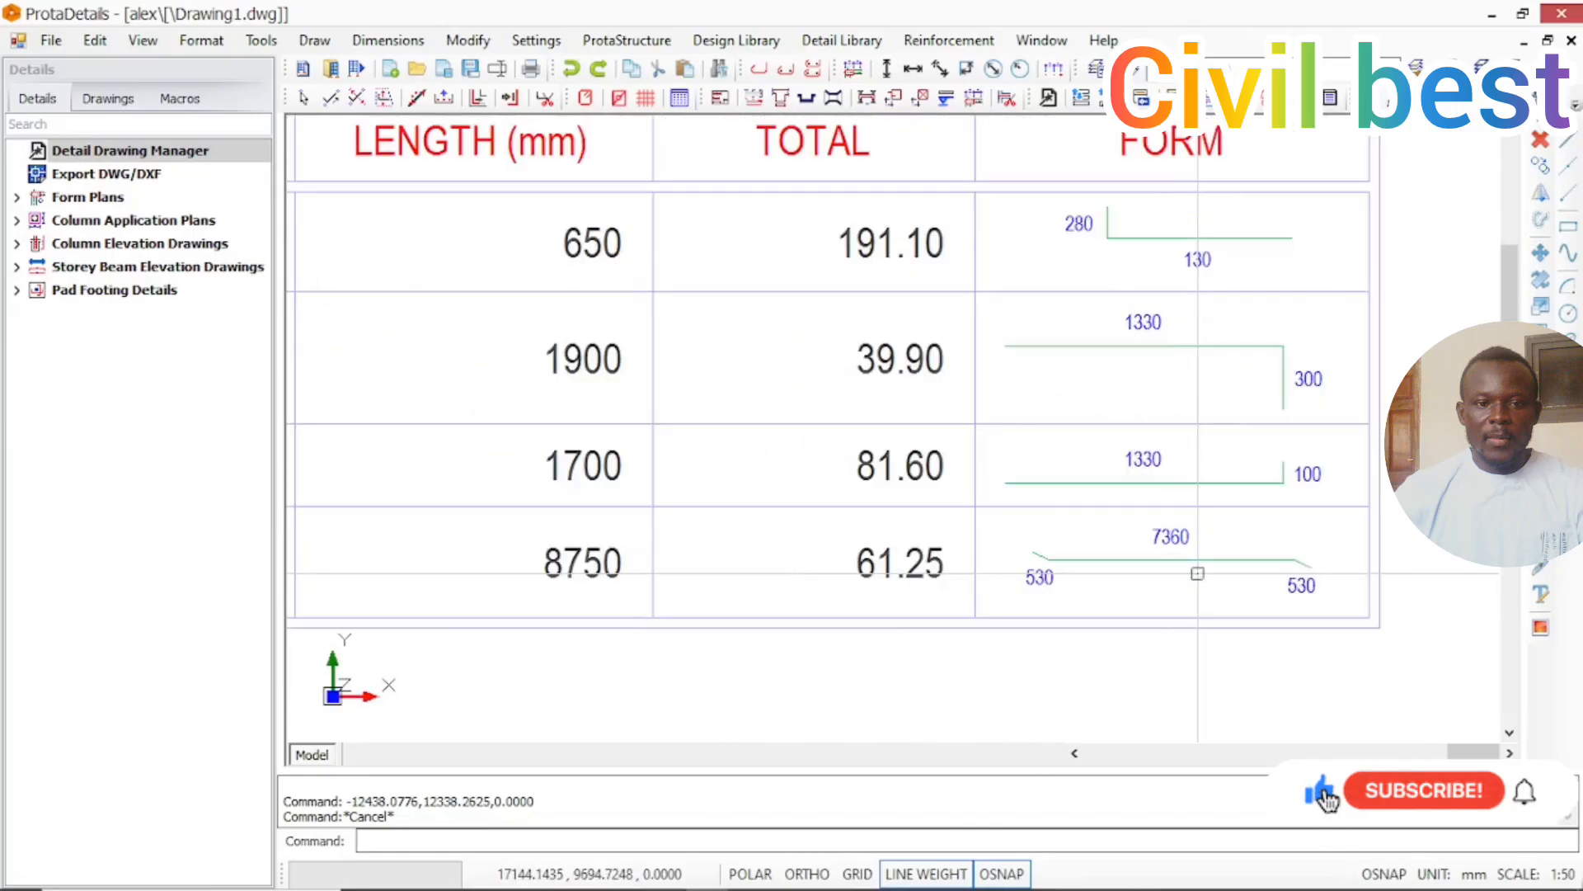
scroll(1097, 585, down, 6)
scroll(897, 614, down, 3)
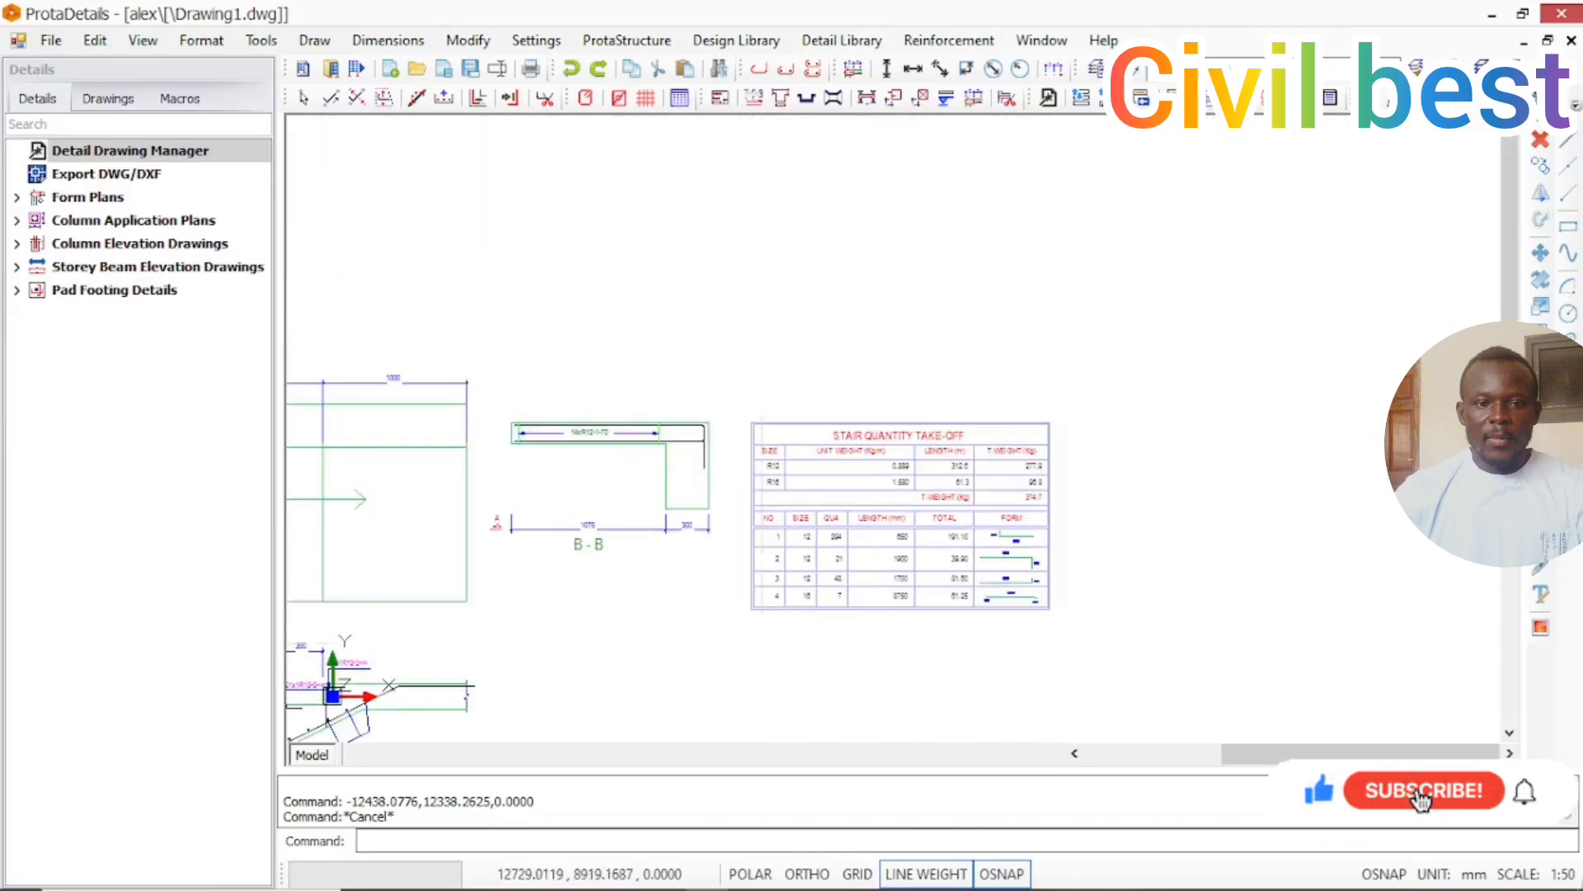
Recheck the bar arrangement where the flight meets the upper landing in section A-A, and return to the full set of drawings.
middle_drag(582, 701, 685, 619)
middle_drag(620, 584, 673, 559)
scroll(544, 619, up, 2)
scroll(525, 645, up, 4)
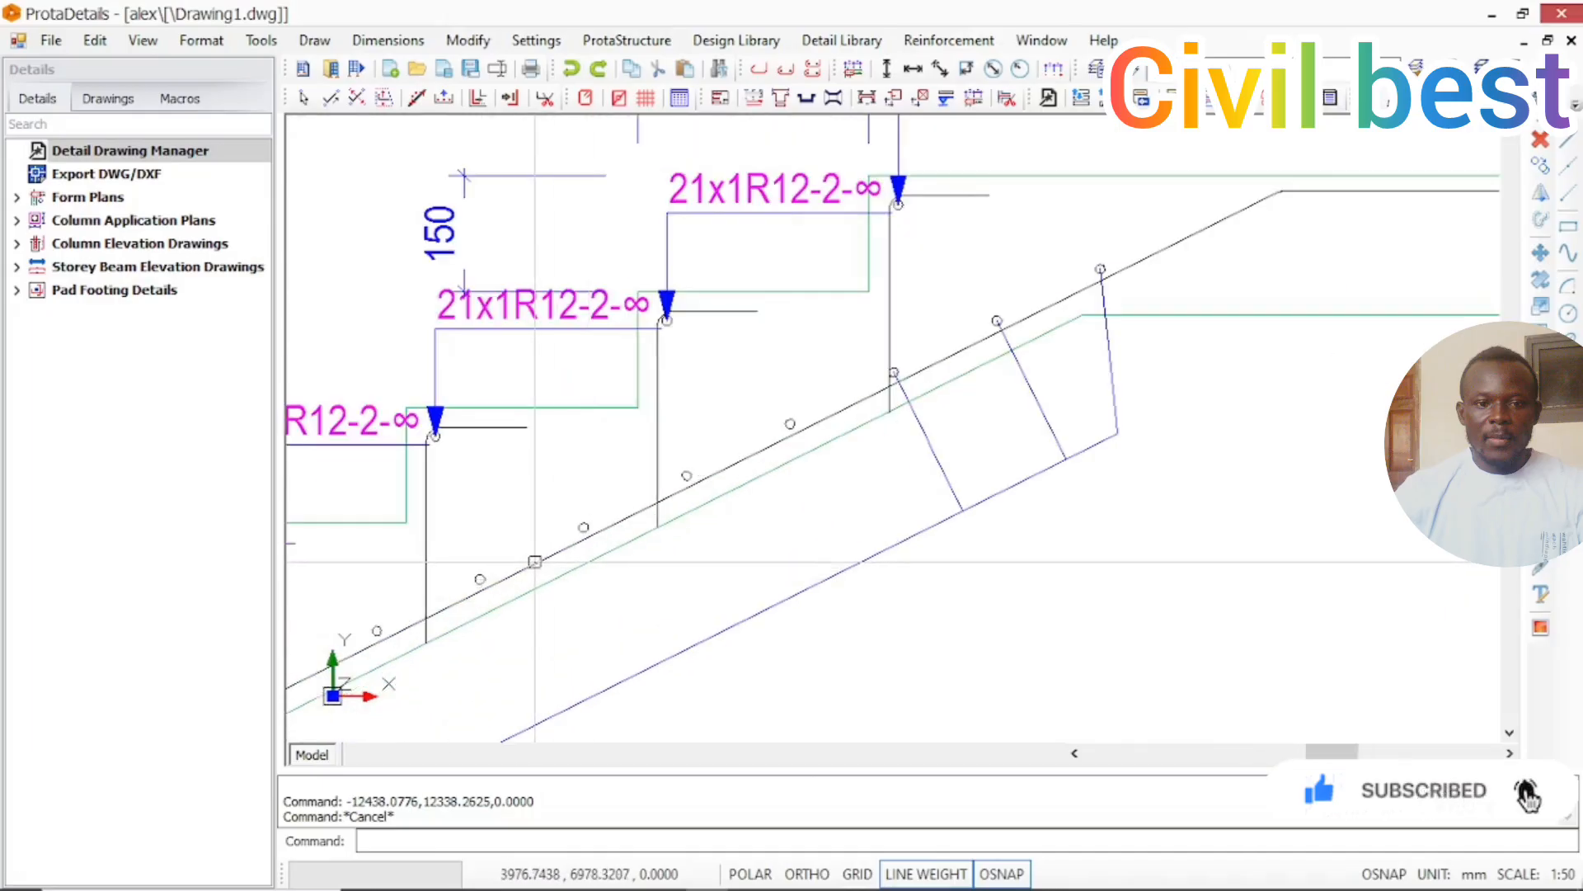
scroll(980, 498, down, 5)
scroll(980, 498, down, 2)
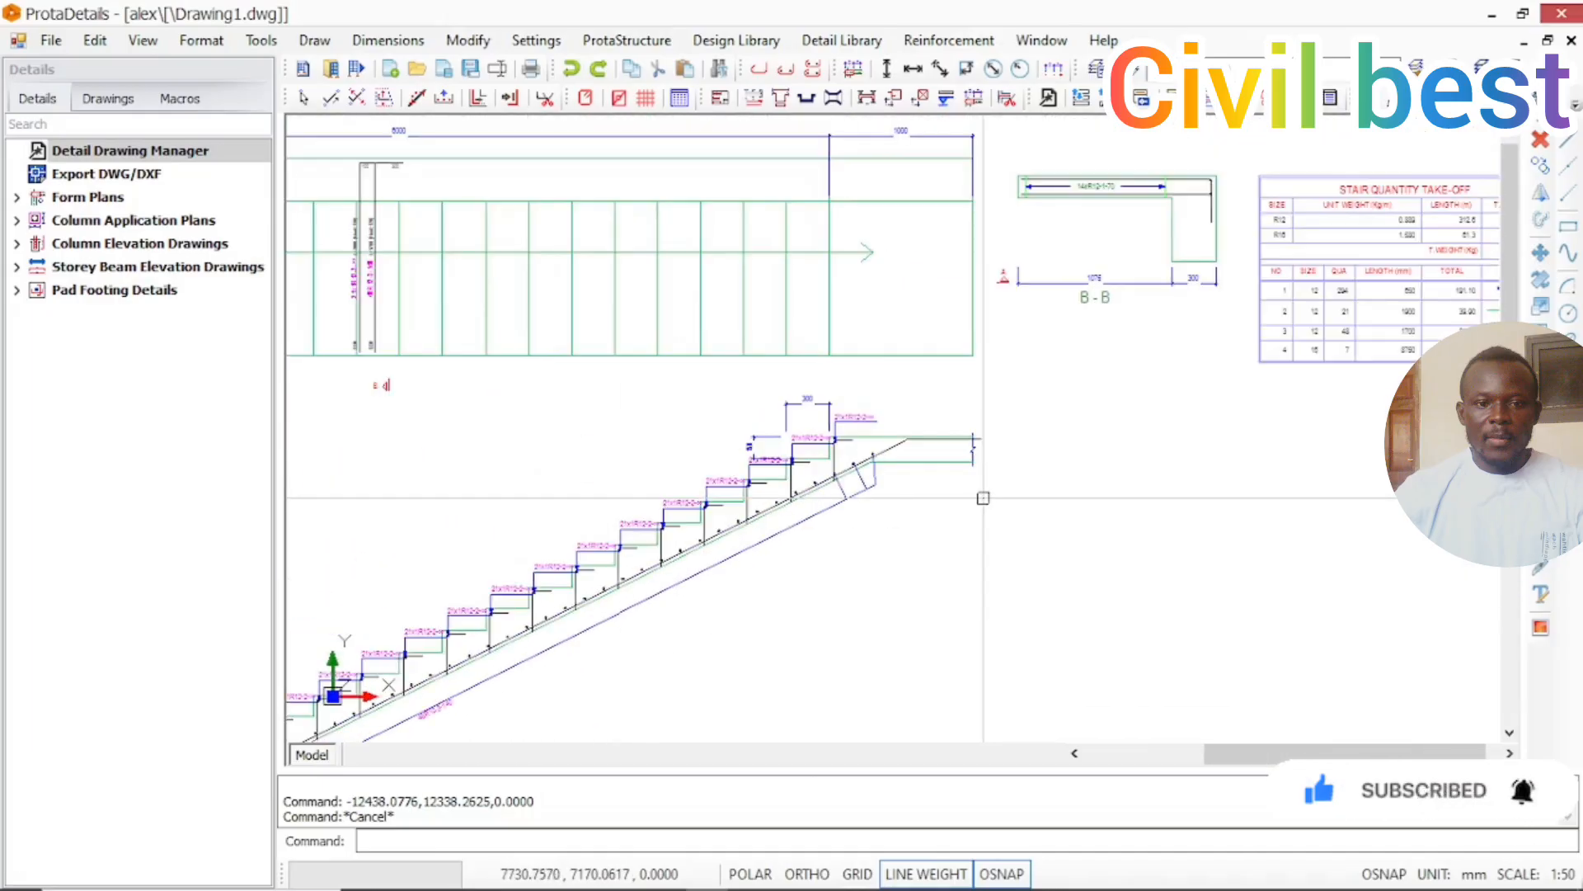
scroll(917, 475, up, 5)
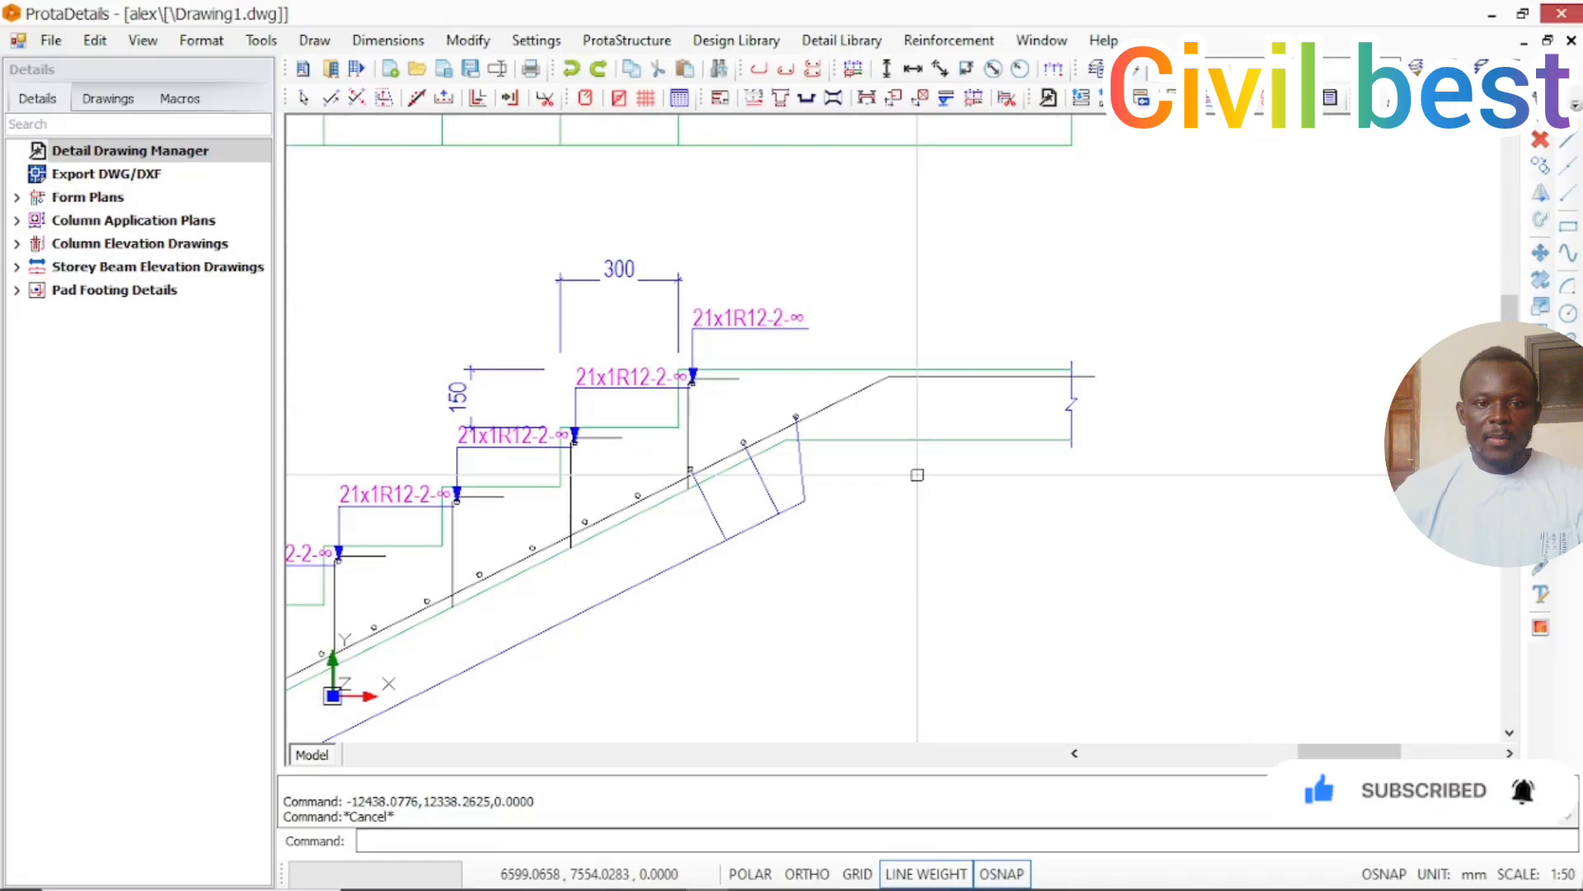
scroll(917, 475, down, 2)
scroll(917, 478, down, 1)
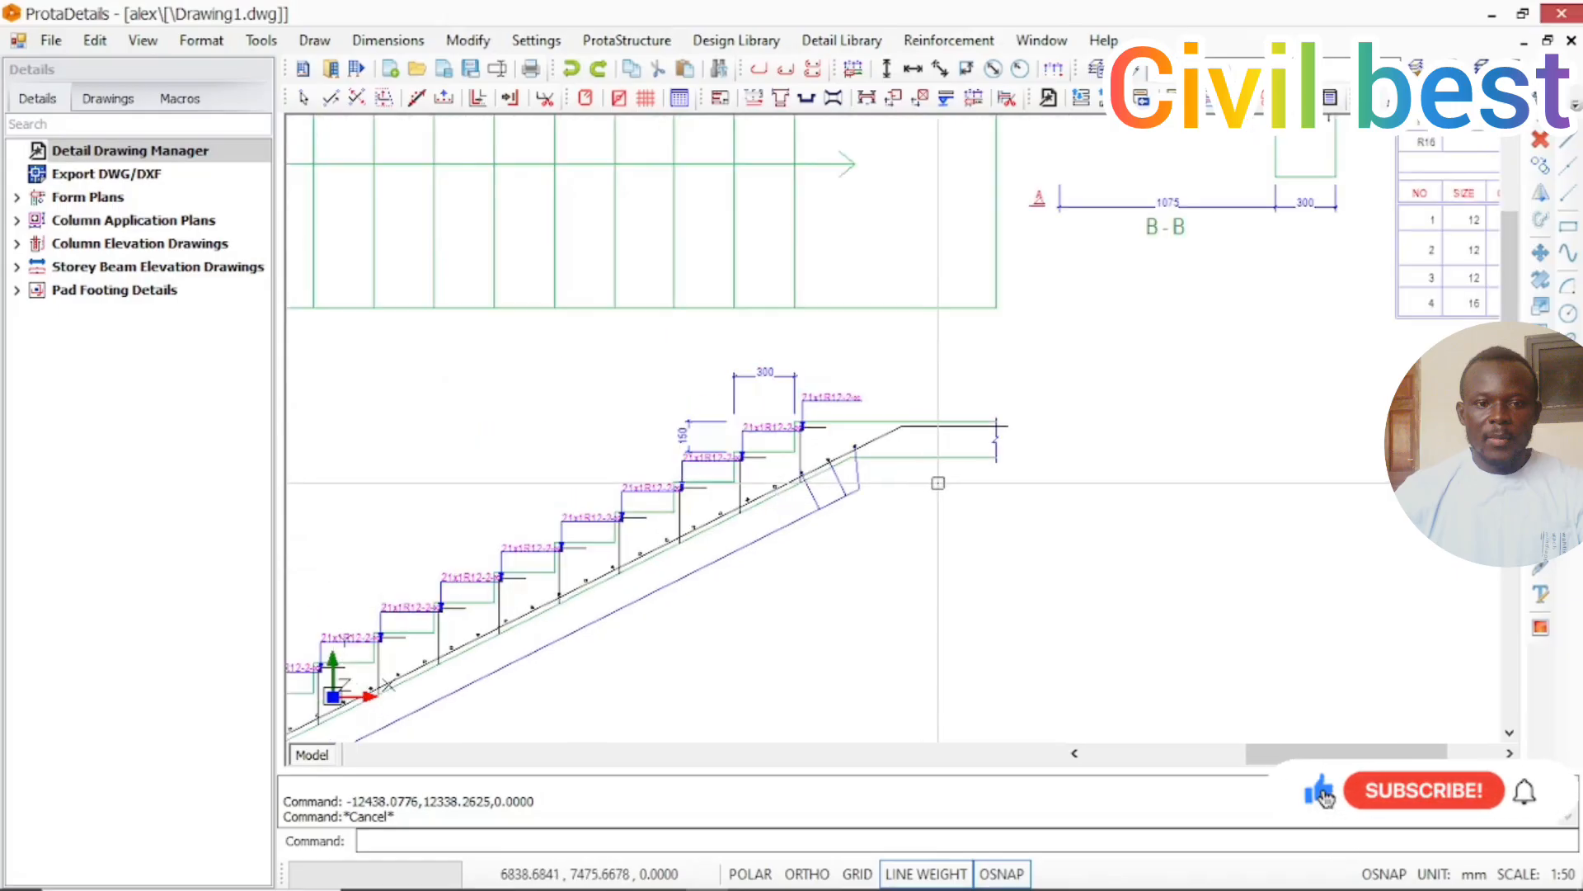
scroll(937, 482, down, 5)
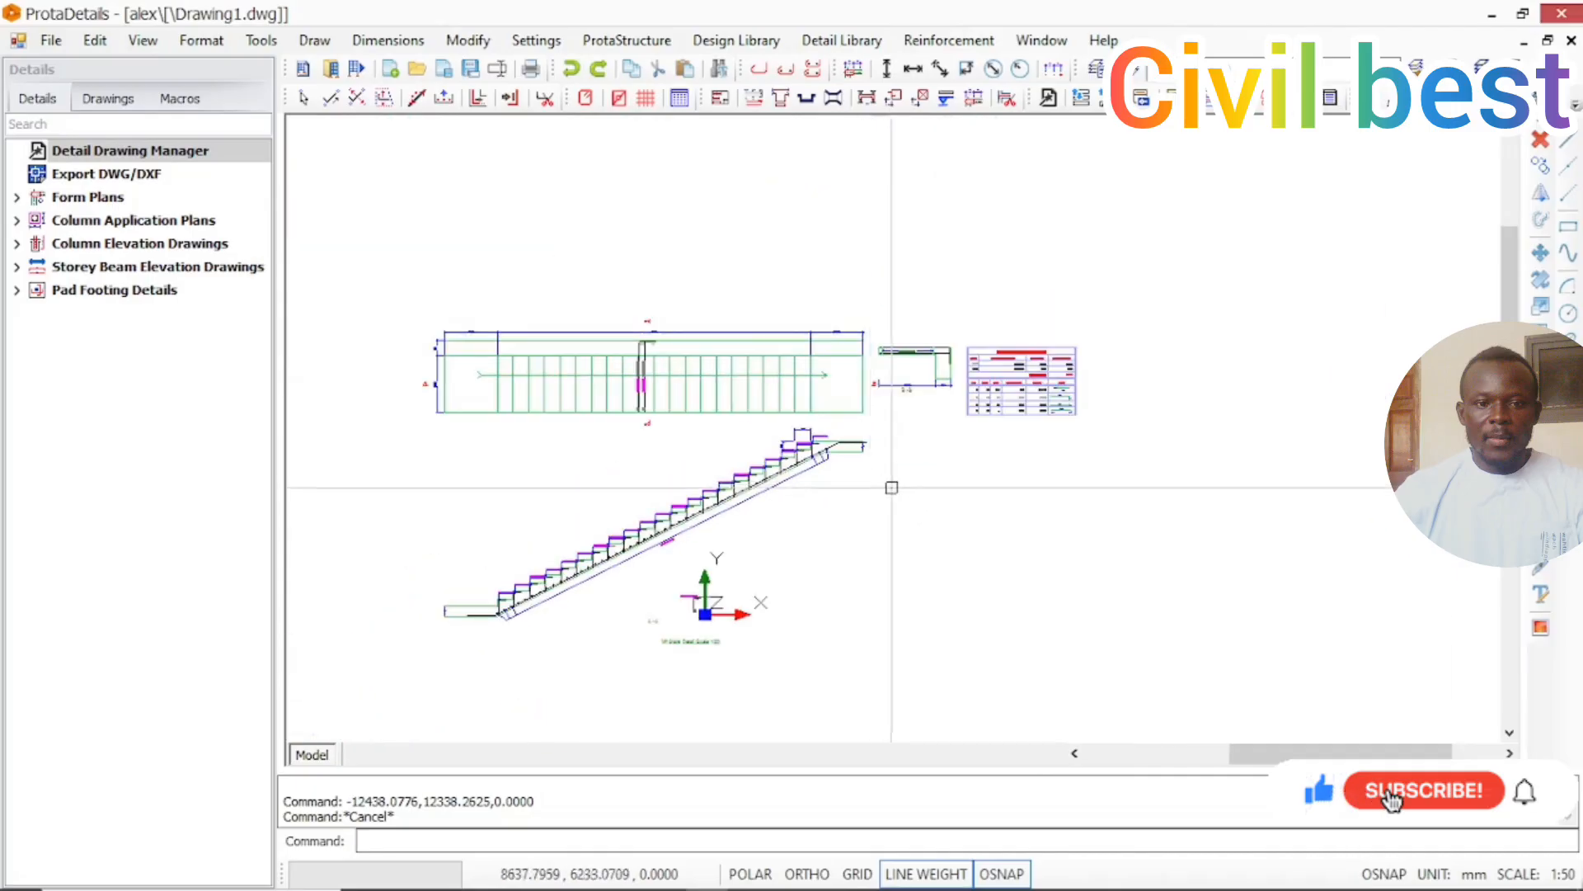
scroll(892, 488, down, 2)
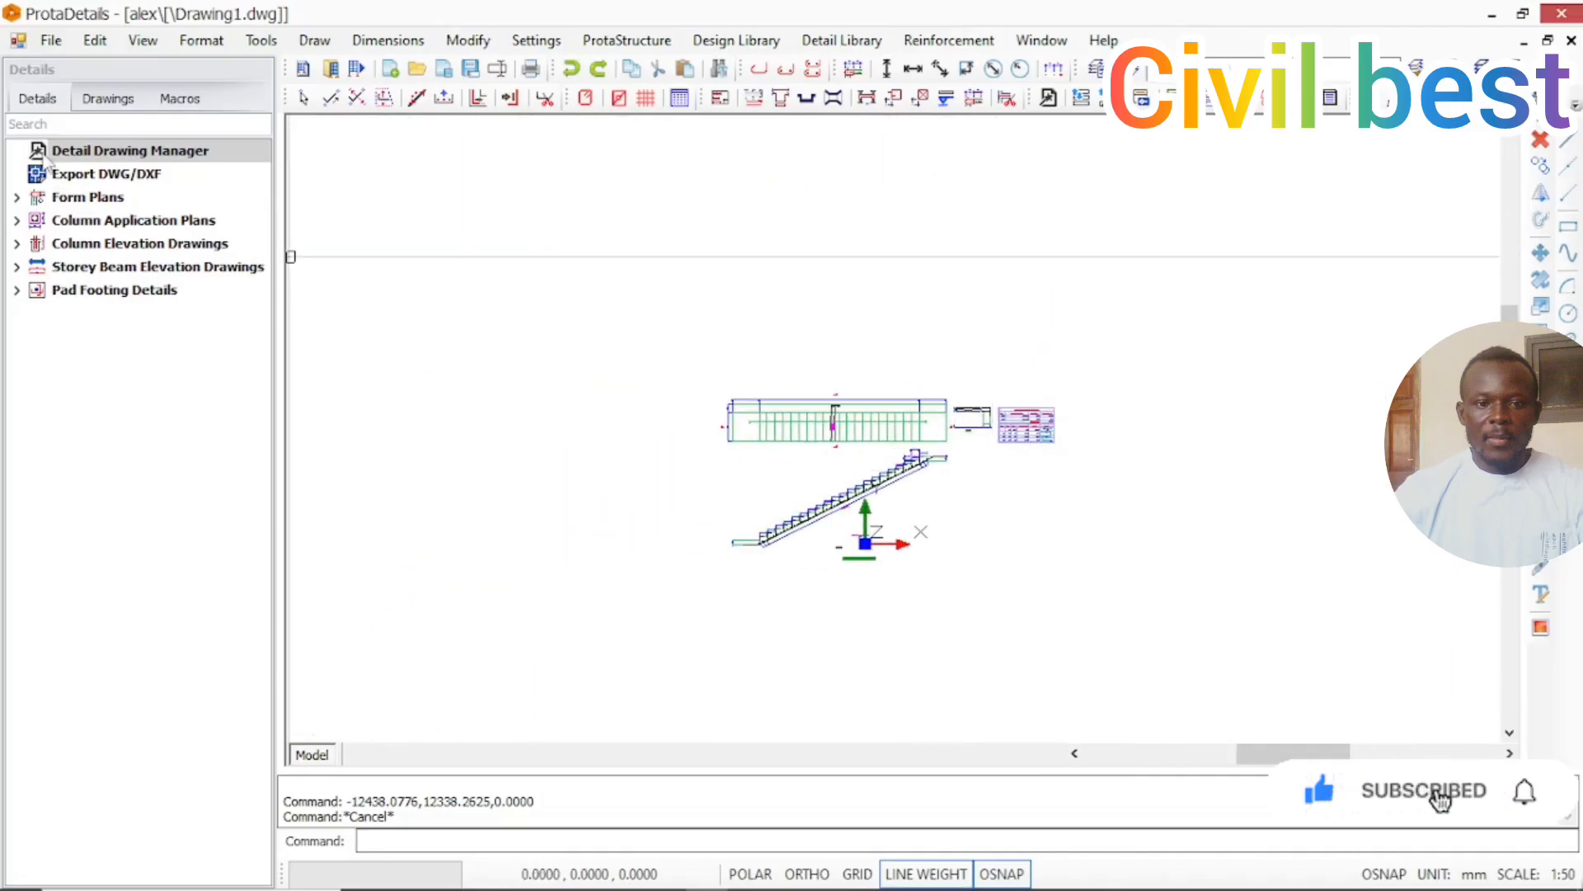
Review the available formats for exporting the stair drawing to external software.
click(50, 40)
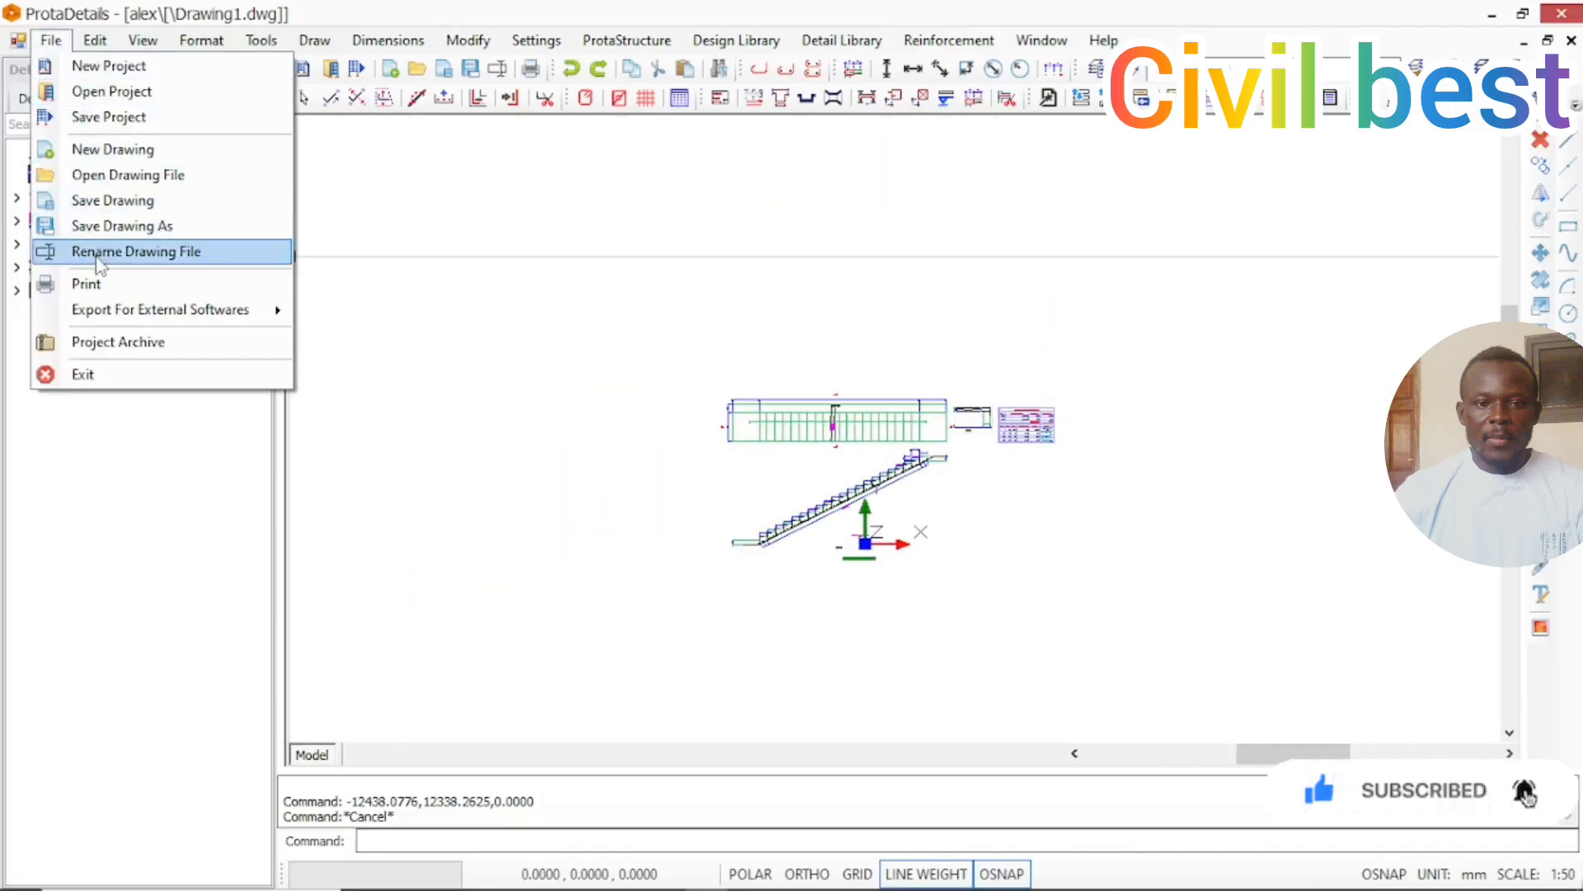
mouse_move(173, 315)
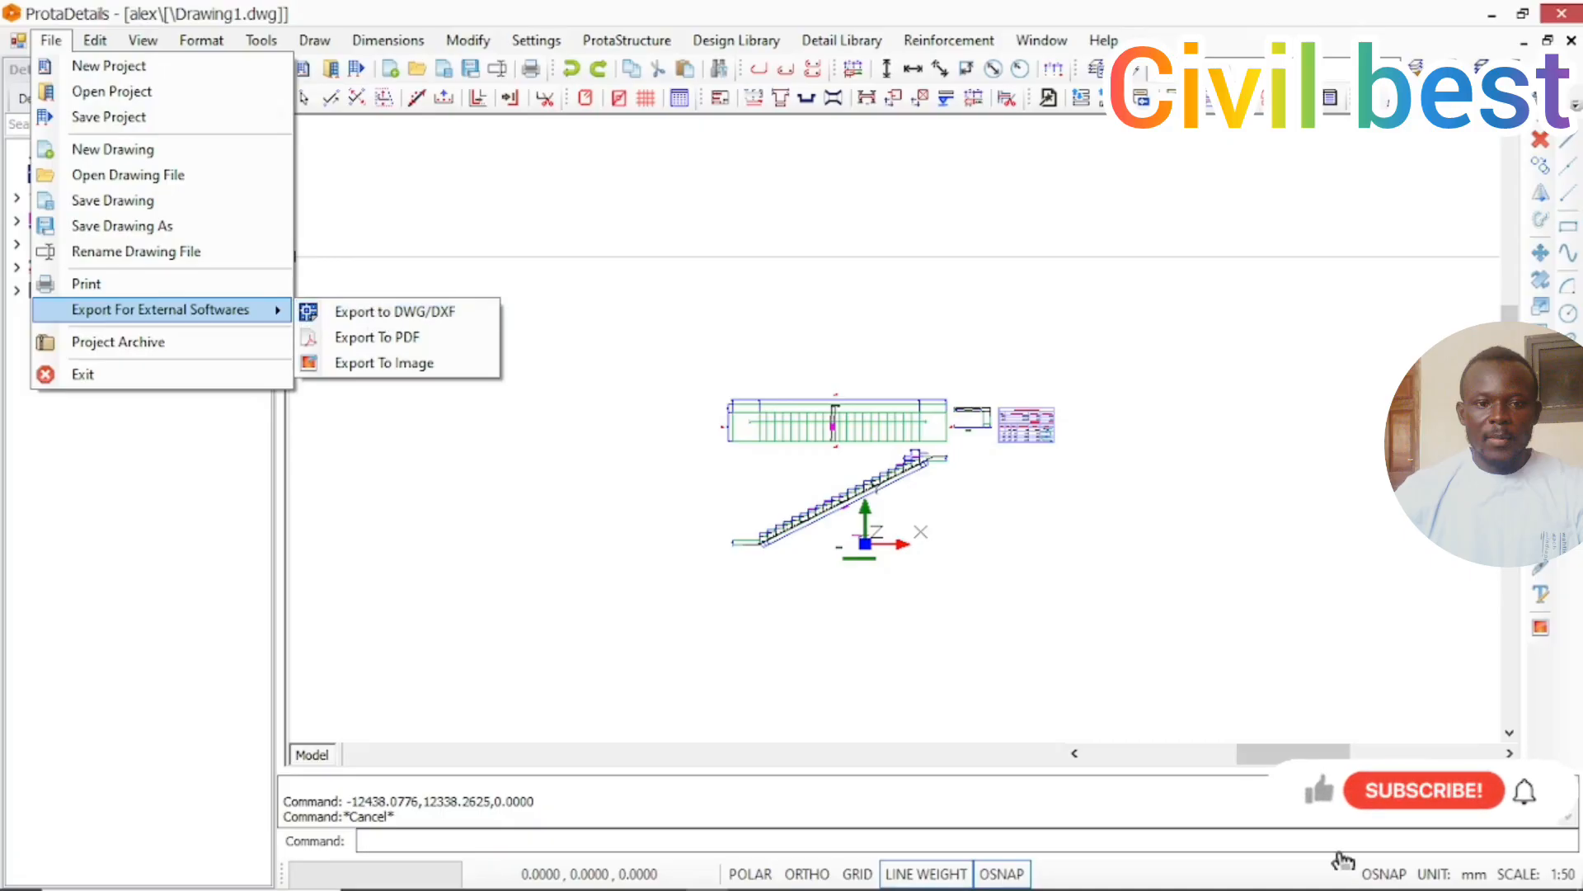
mouse_move(578, 889)
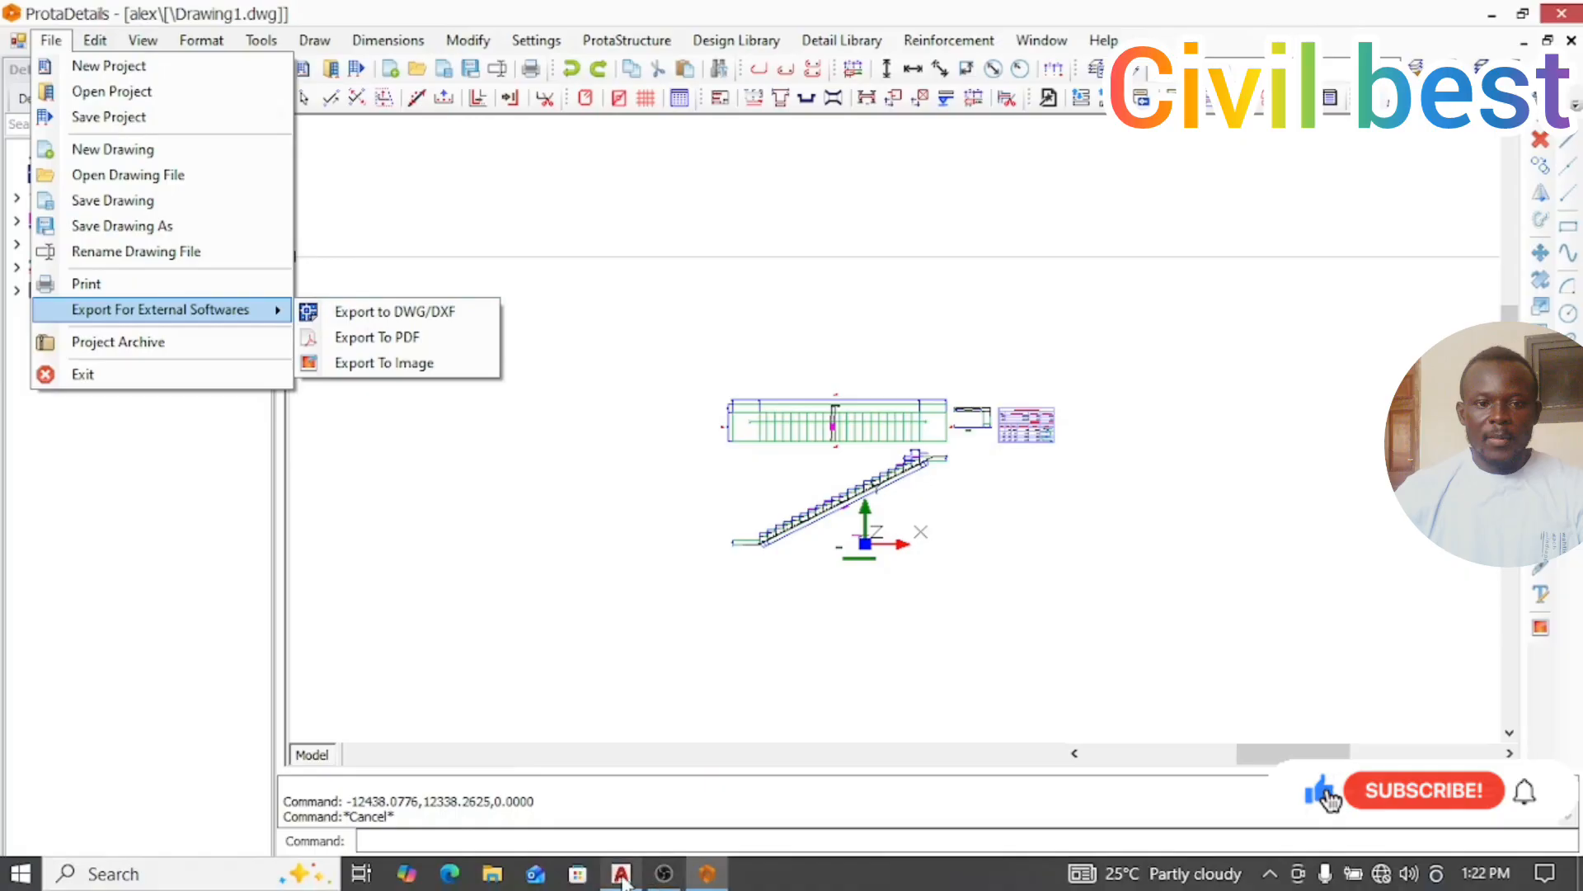
Switch to AutoCAD Architecture and examine the lower landing and lower flight of stair section A-A.
click(621, 875)
scroll(626, 615, down, 3)
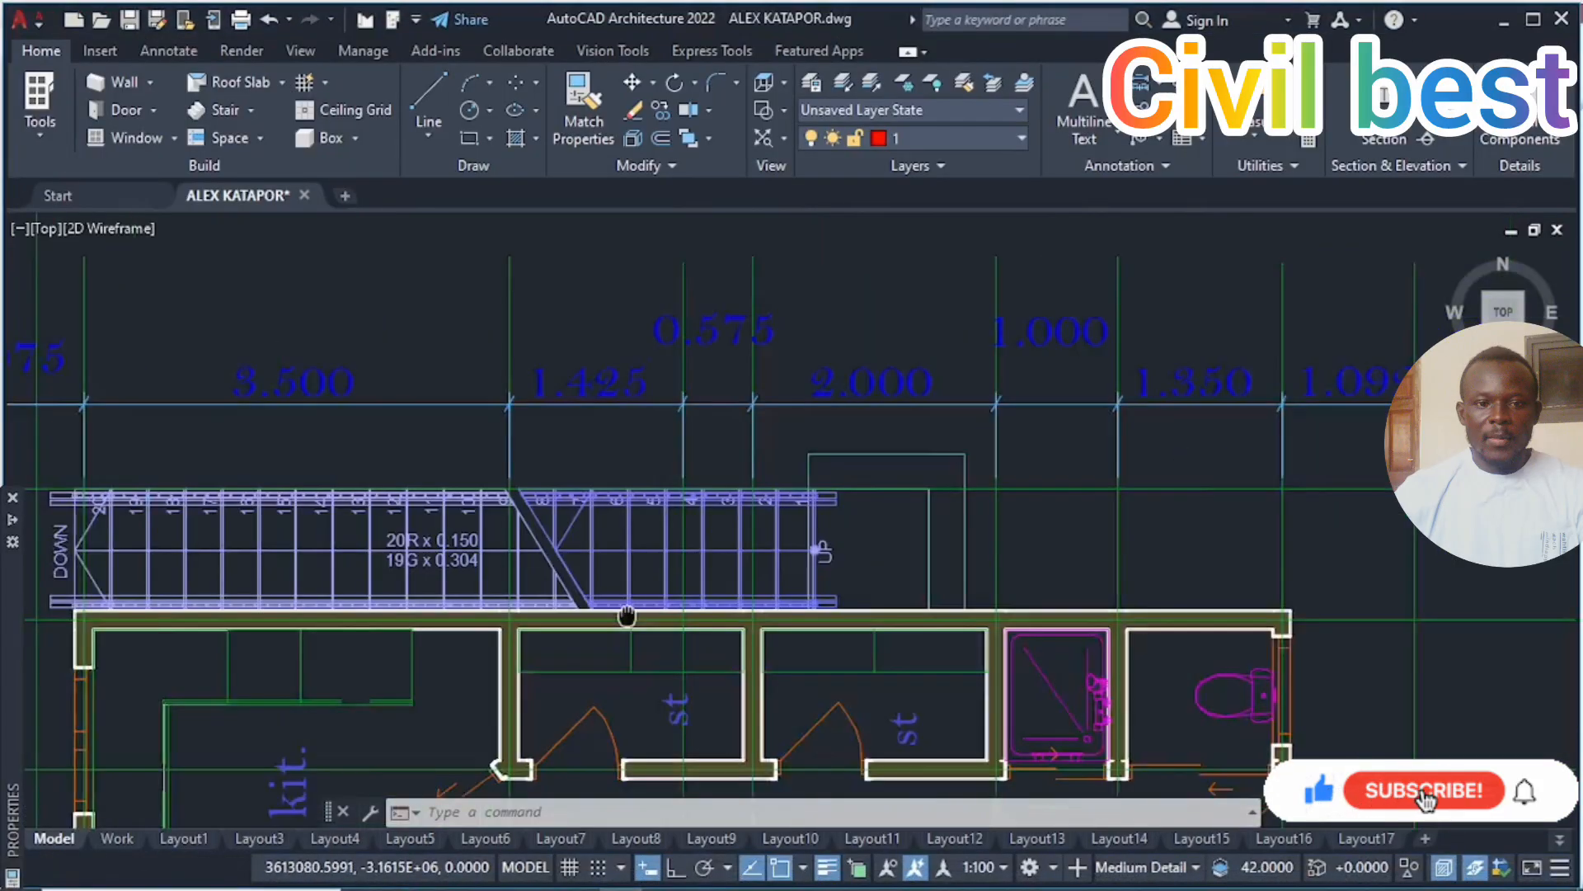
scroll(626, 615, down, 6)
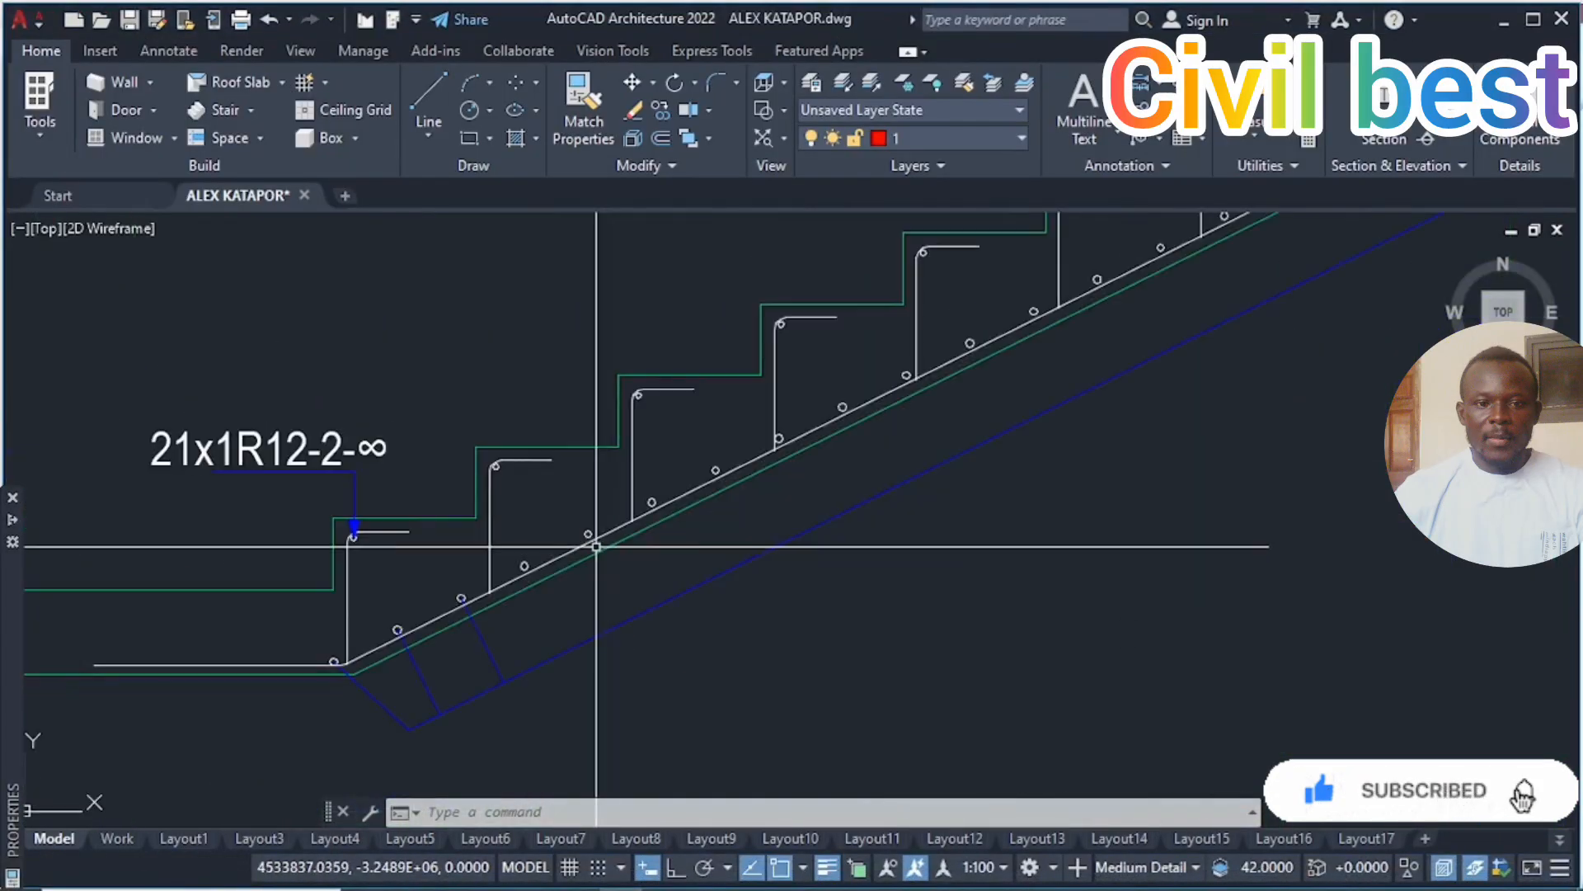
scroll(552, 514, down, 2)
middle_drag(790, 495, 724, 528)
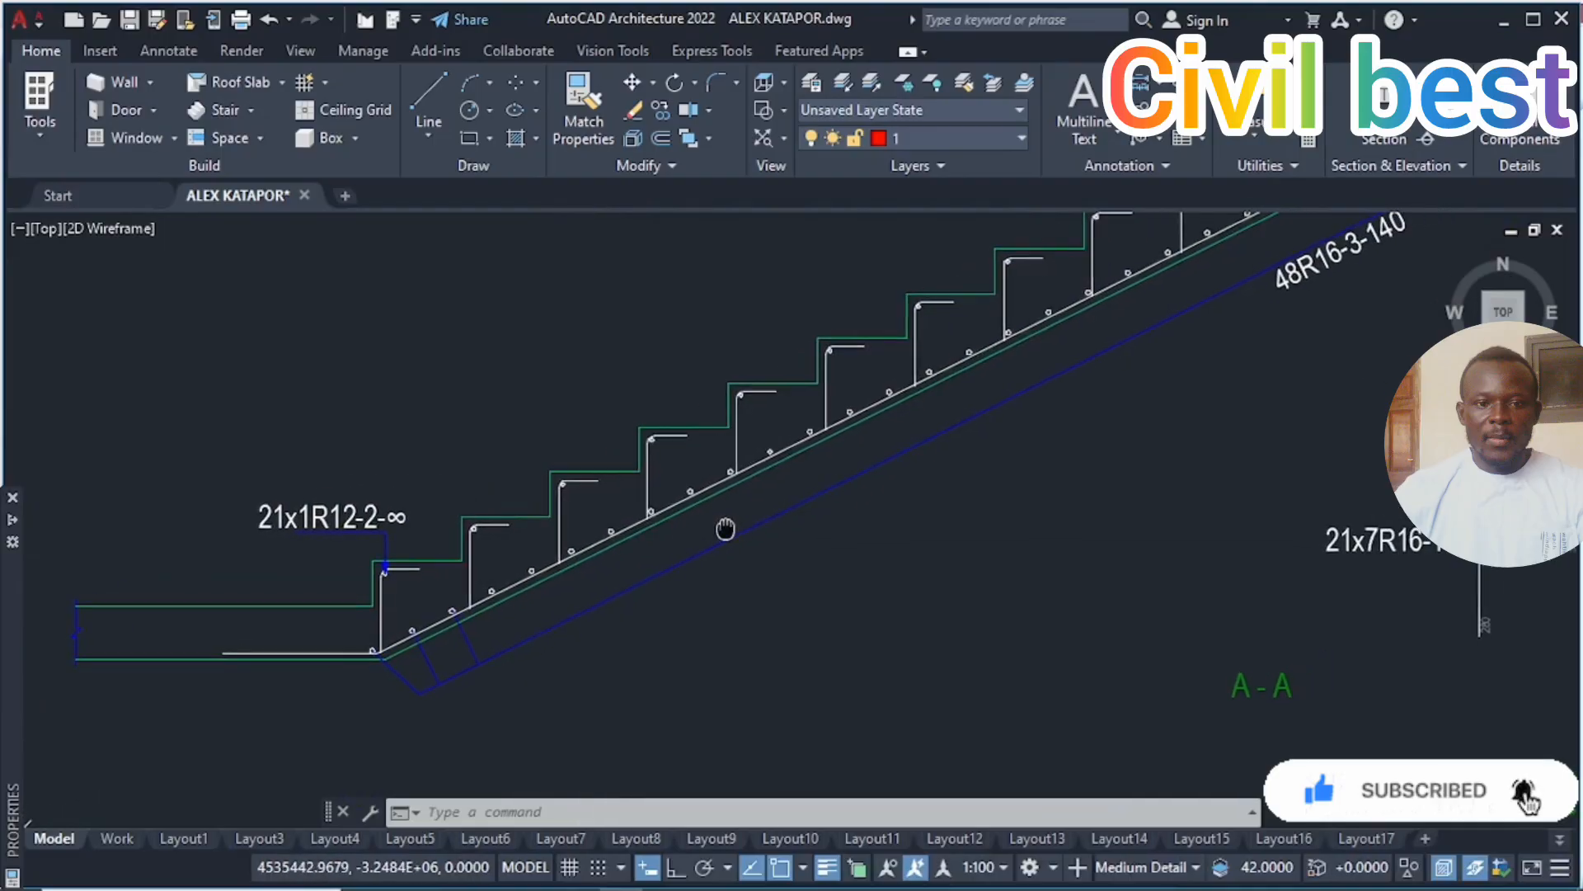
scroll(725, 528, down, 3)
scroll(952, 559, up, 2)
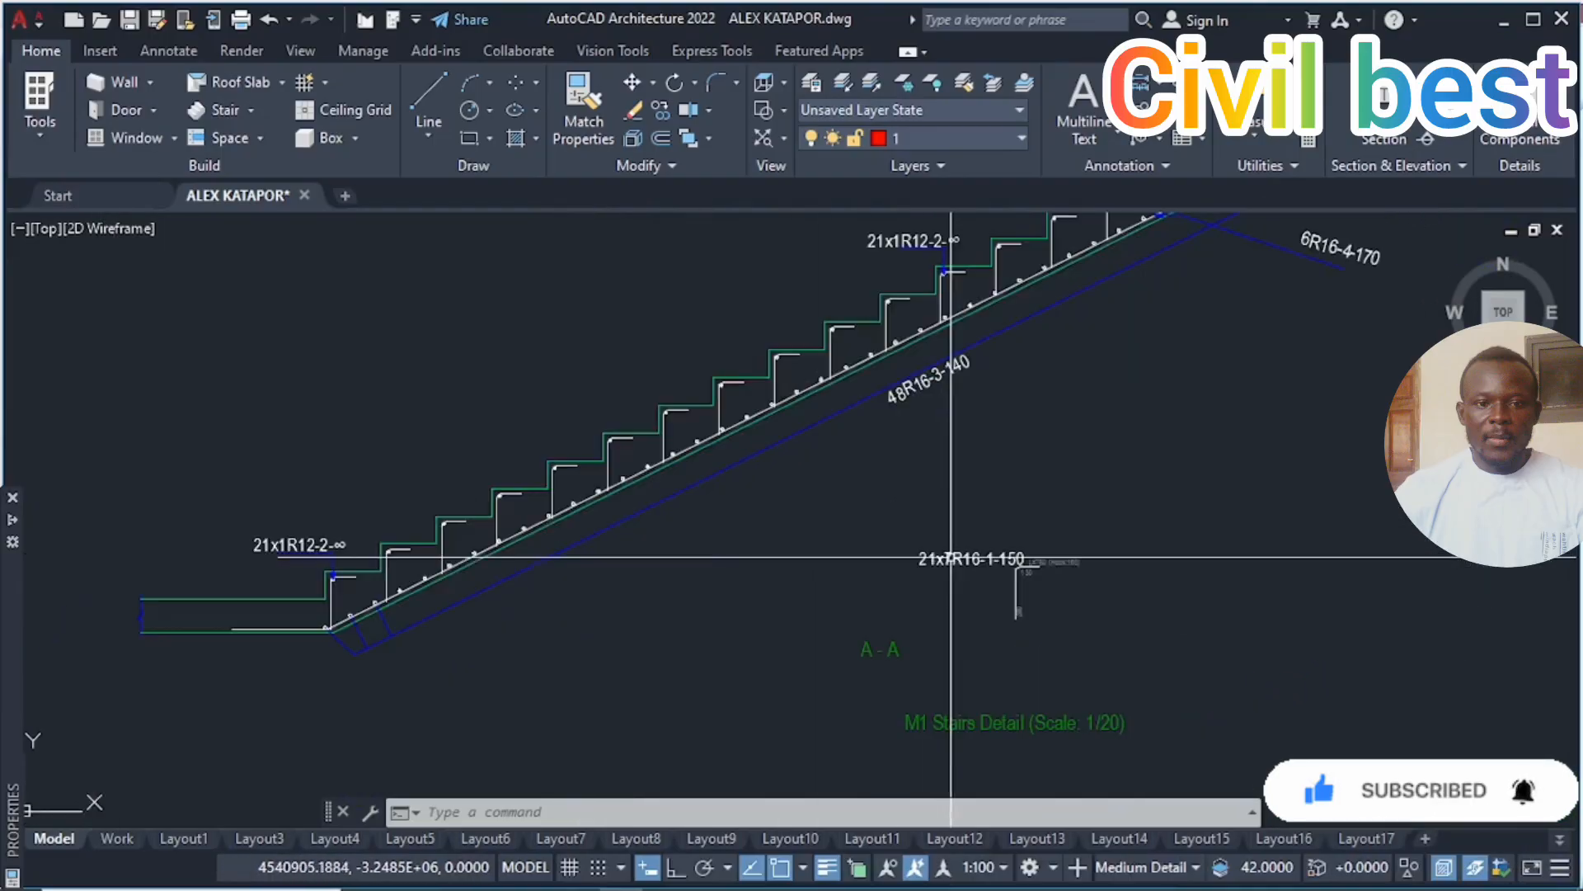
Inspect the separate hooked step-bar detail beside the A-A title, checking its label, length and leg dimensions.
scroll(952, 559, up, 4)
scroll(1166, 643, down, 2)
scroll(1071, 682, up, 2)
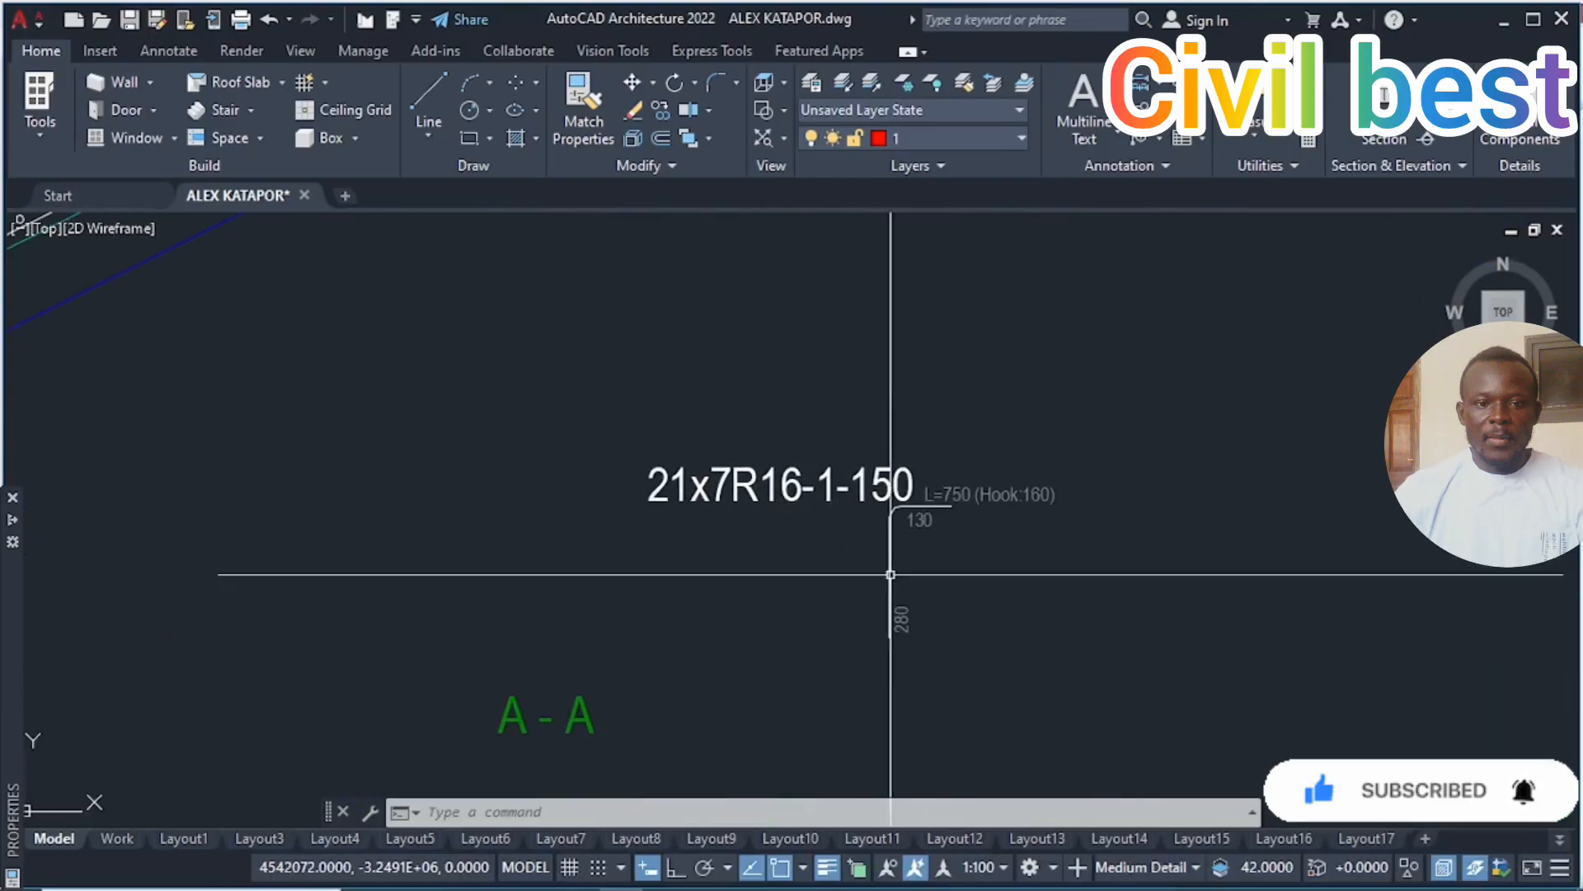
scroll(891, 575, up, 4)
scroll(742, 527, down, 3)
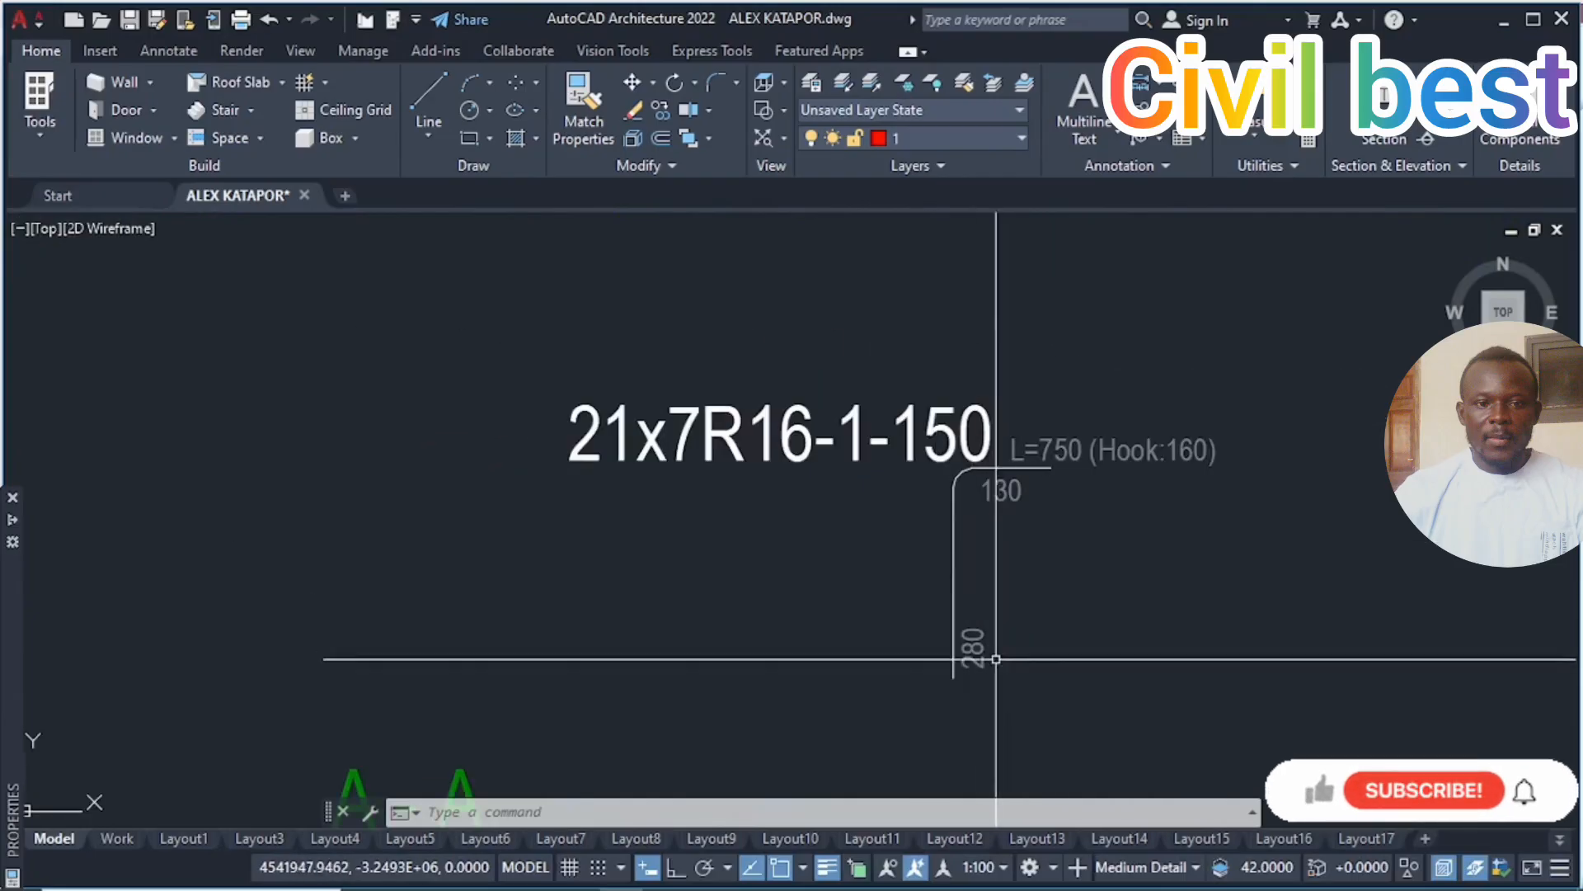
Follow the reinforcement up the flight in section A-A, checking the main-bar label and the upper landing.
scroll(1007, 572, down, 4)
scroll(1193, 381, up, 2)
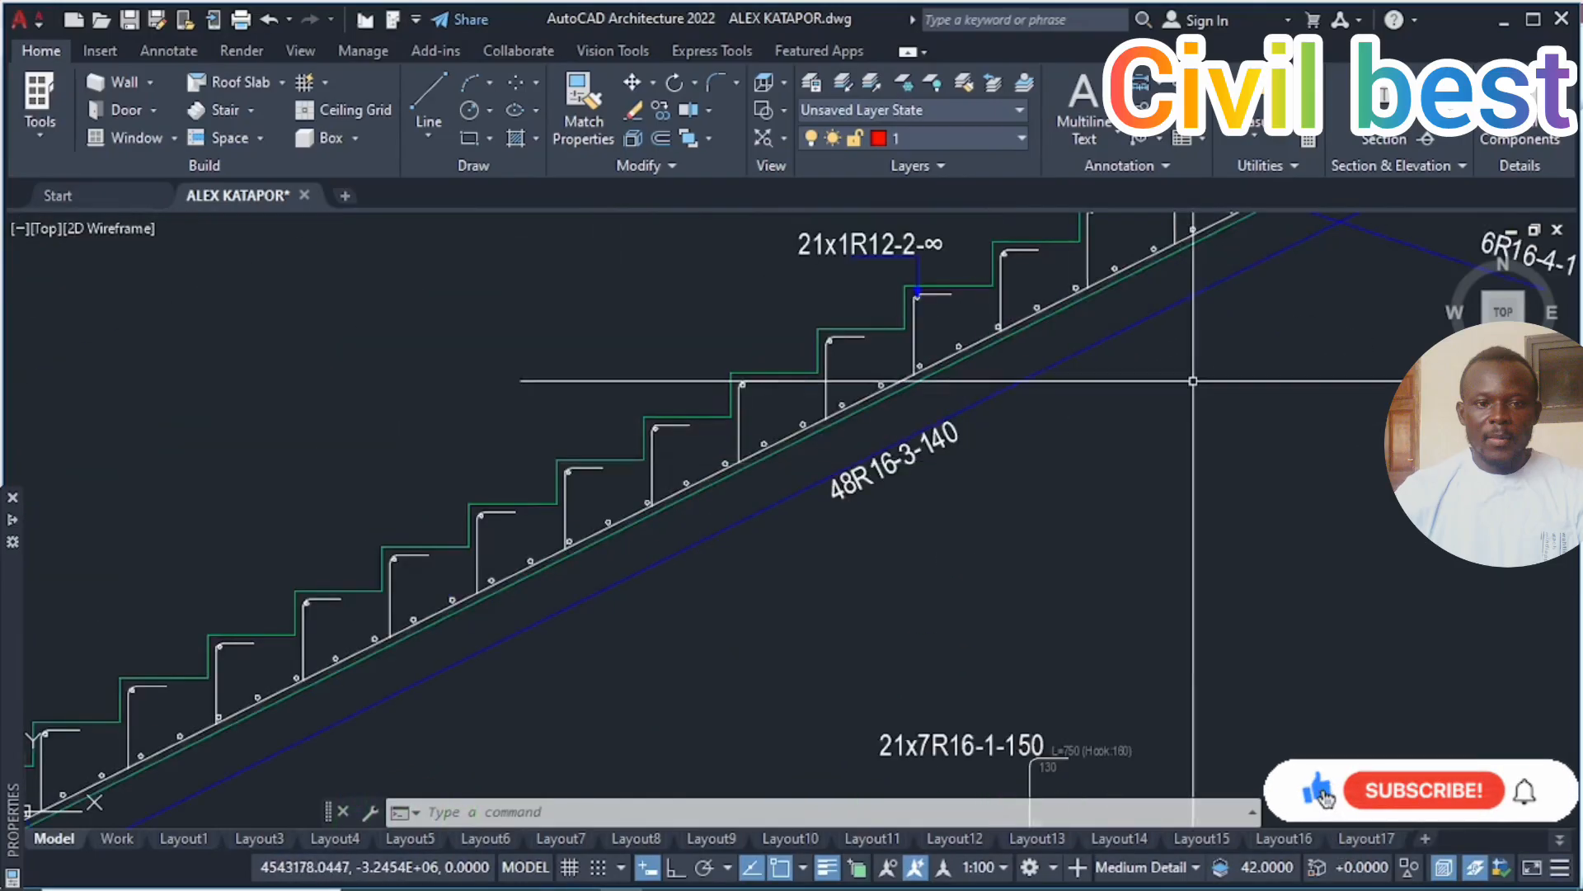
mouse_move(1193, 381)
middle_down()
mouse_move(918, 494)
mouse_move(911, 530)
middle_up()
scroll(1117, 378, up, 4)
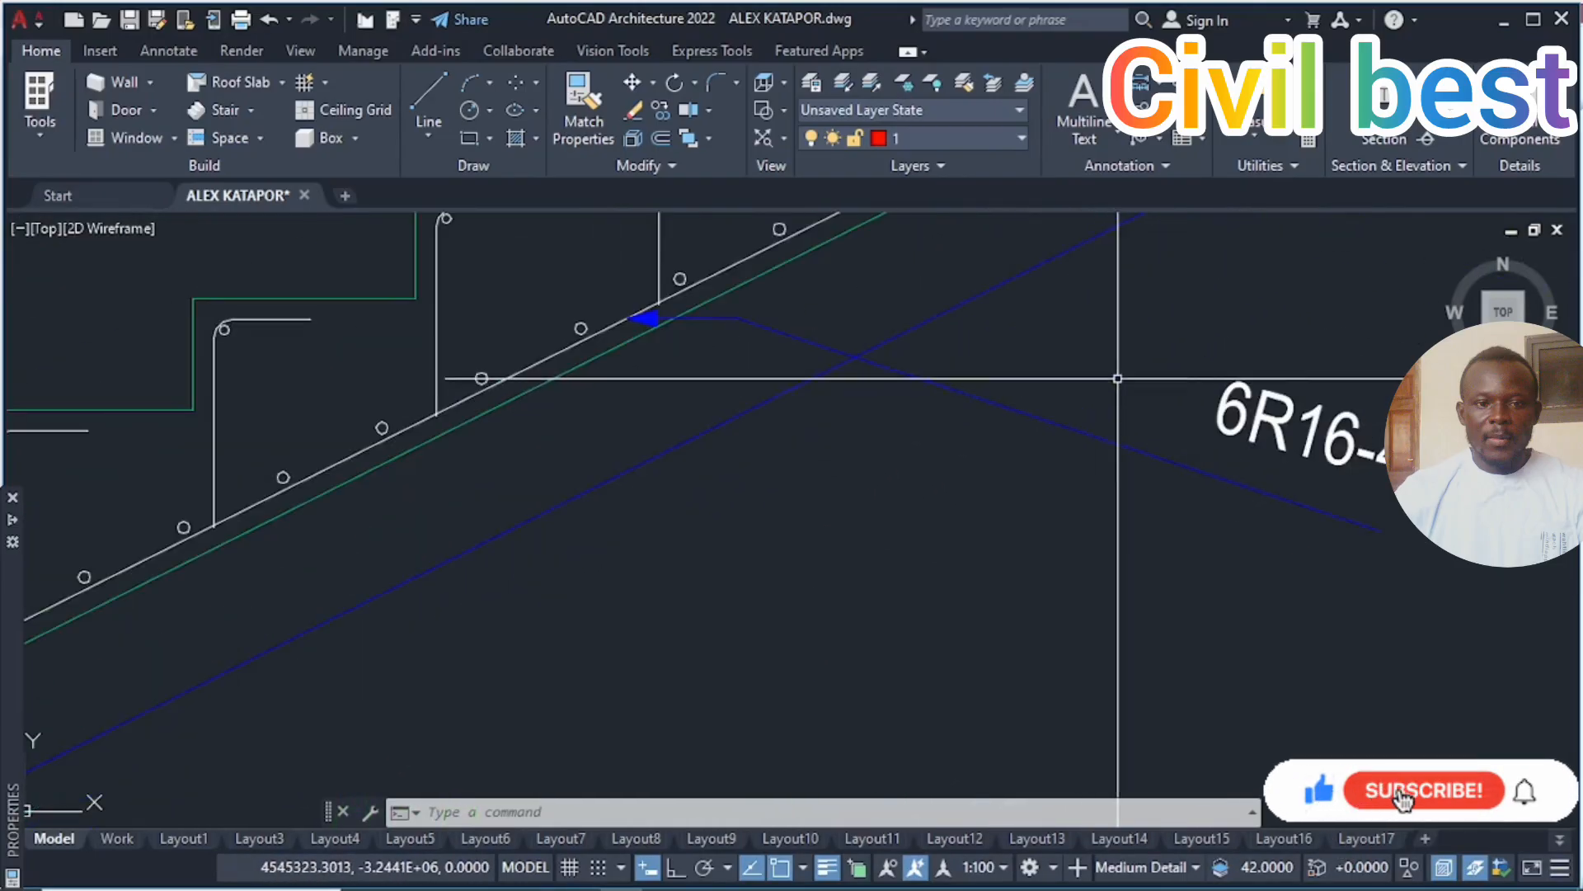
scroll(929, 530, down, 5)
middle_drag(1049, 476, 941, 555)
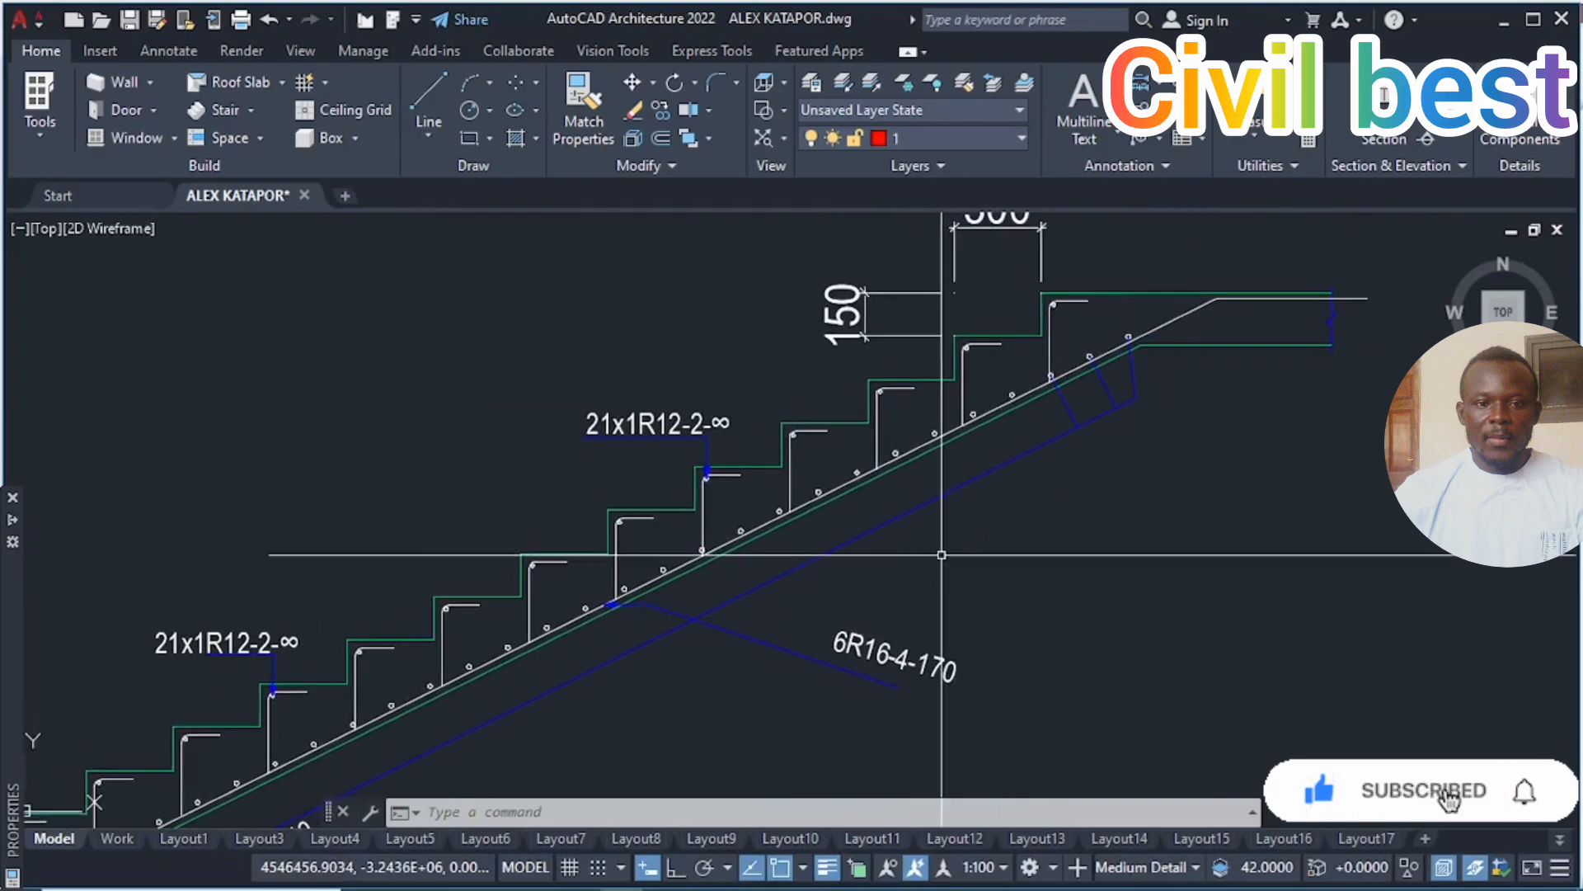
Examine the stair plan, checking the overall dimensions and the bar labels at the middle of the flight.
scroll(942, 555, down, 3)
mouse_move(825, 452)
middle_down()
mouse_move(819, 431)
mouse_move(837, 490)
middle_up()
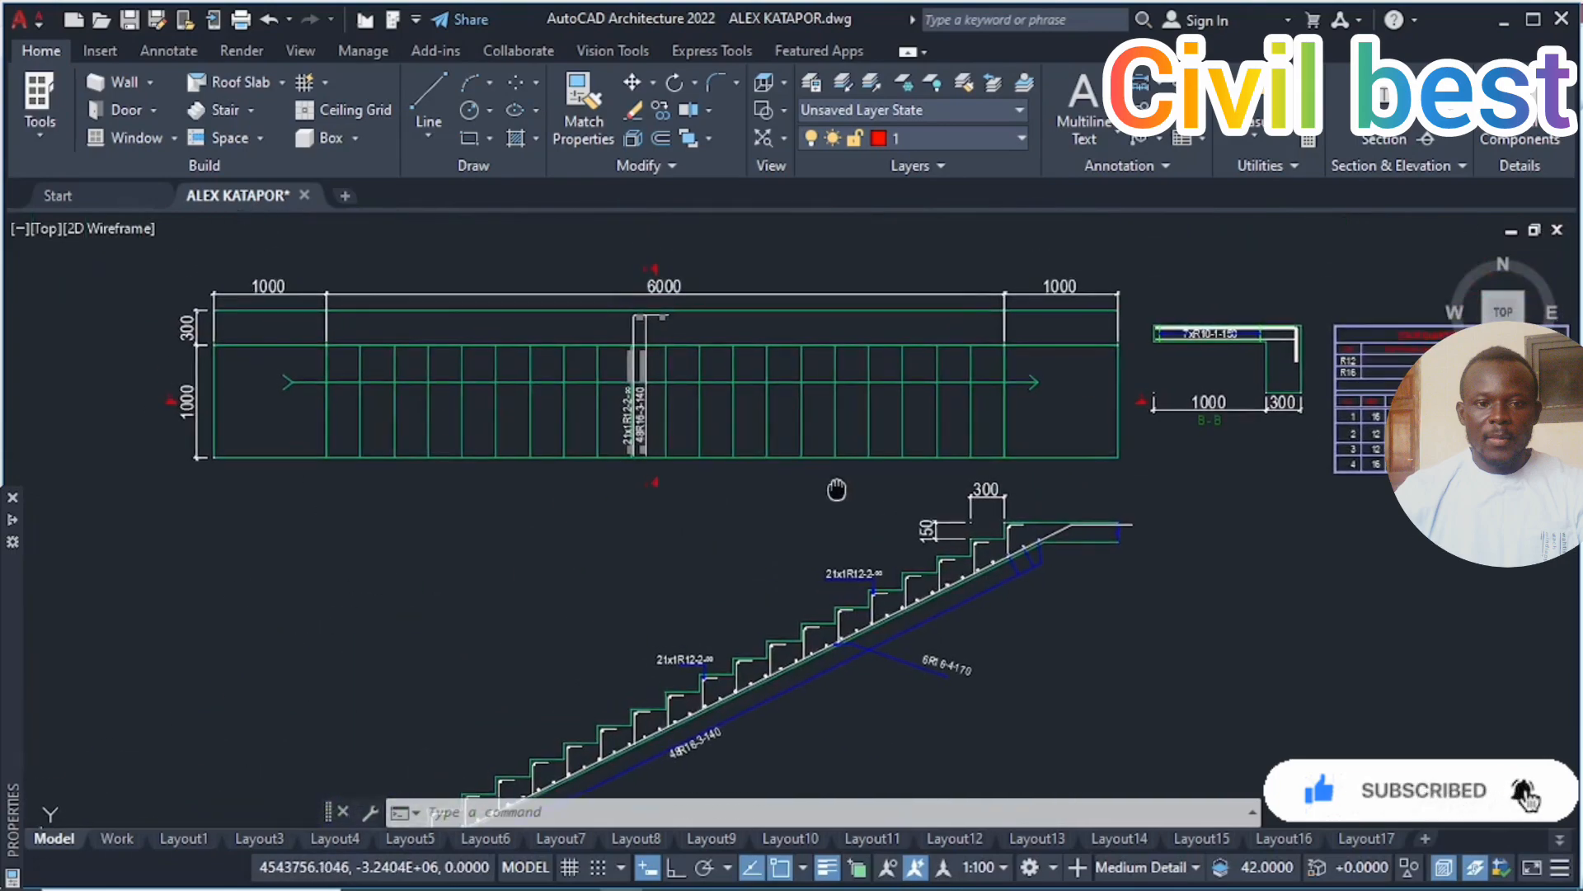
scroll(656, 403, up, 8)
middle_drag(658, 368, 712, 453)
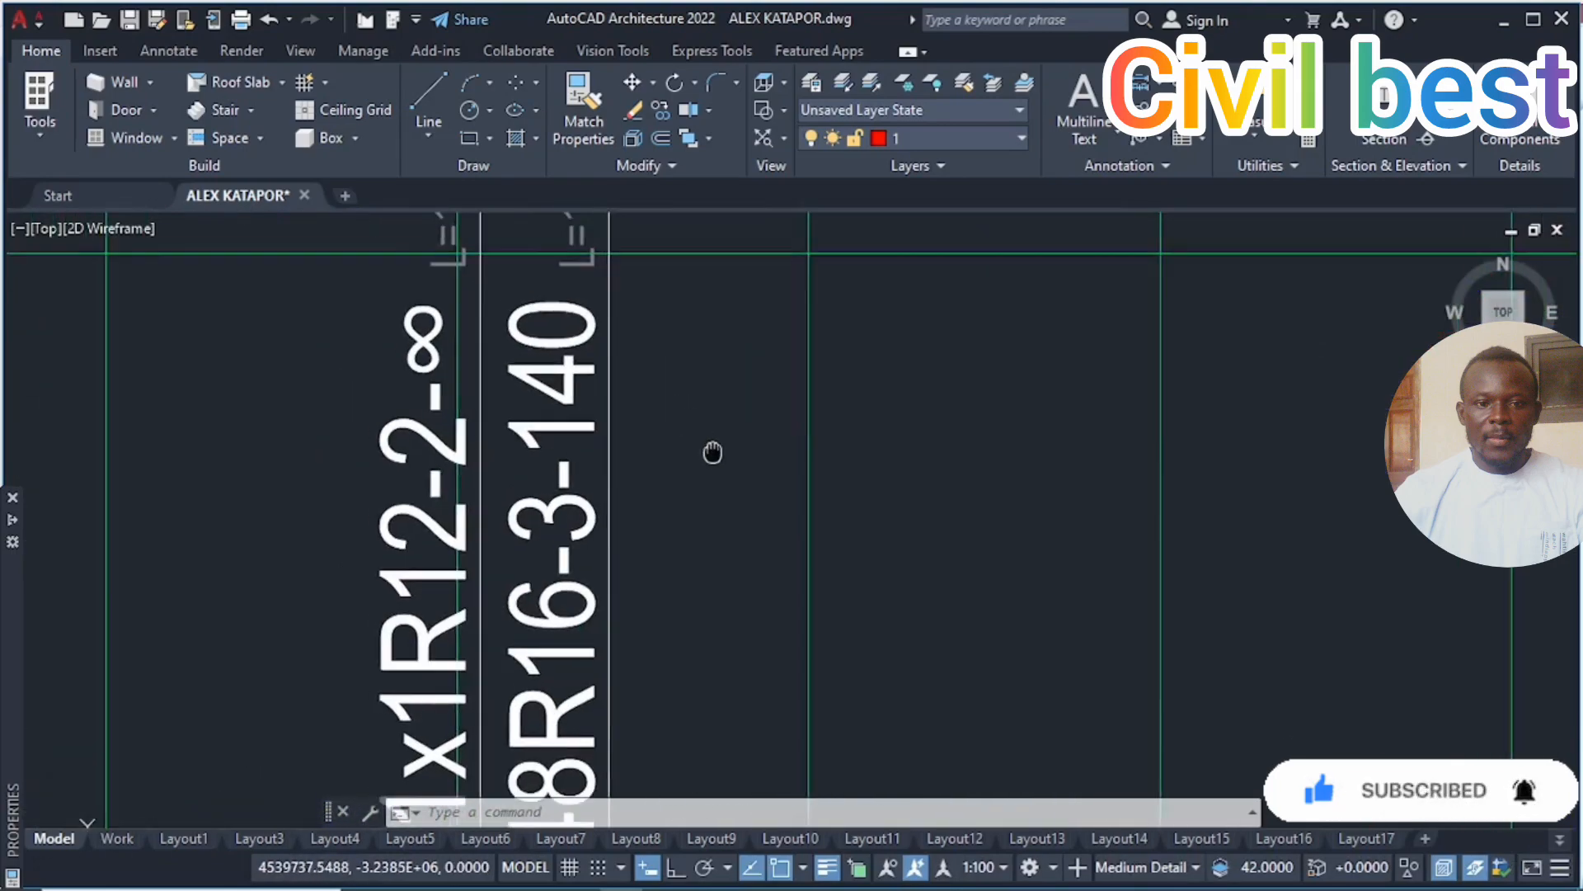
scroll(712, 453, down, 7)
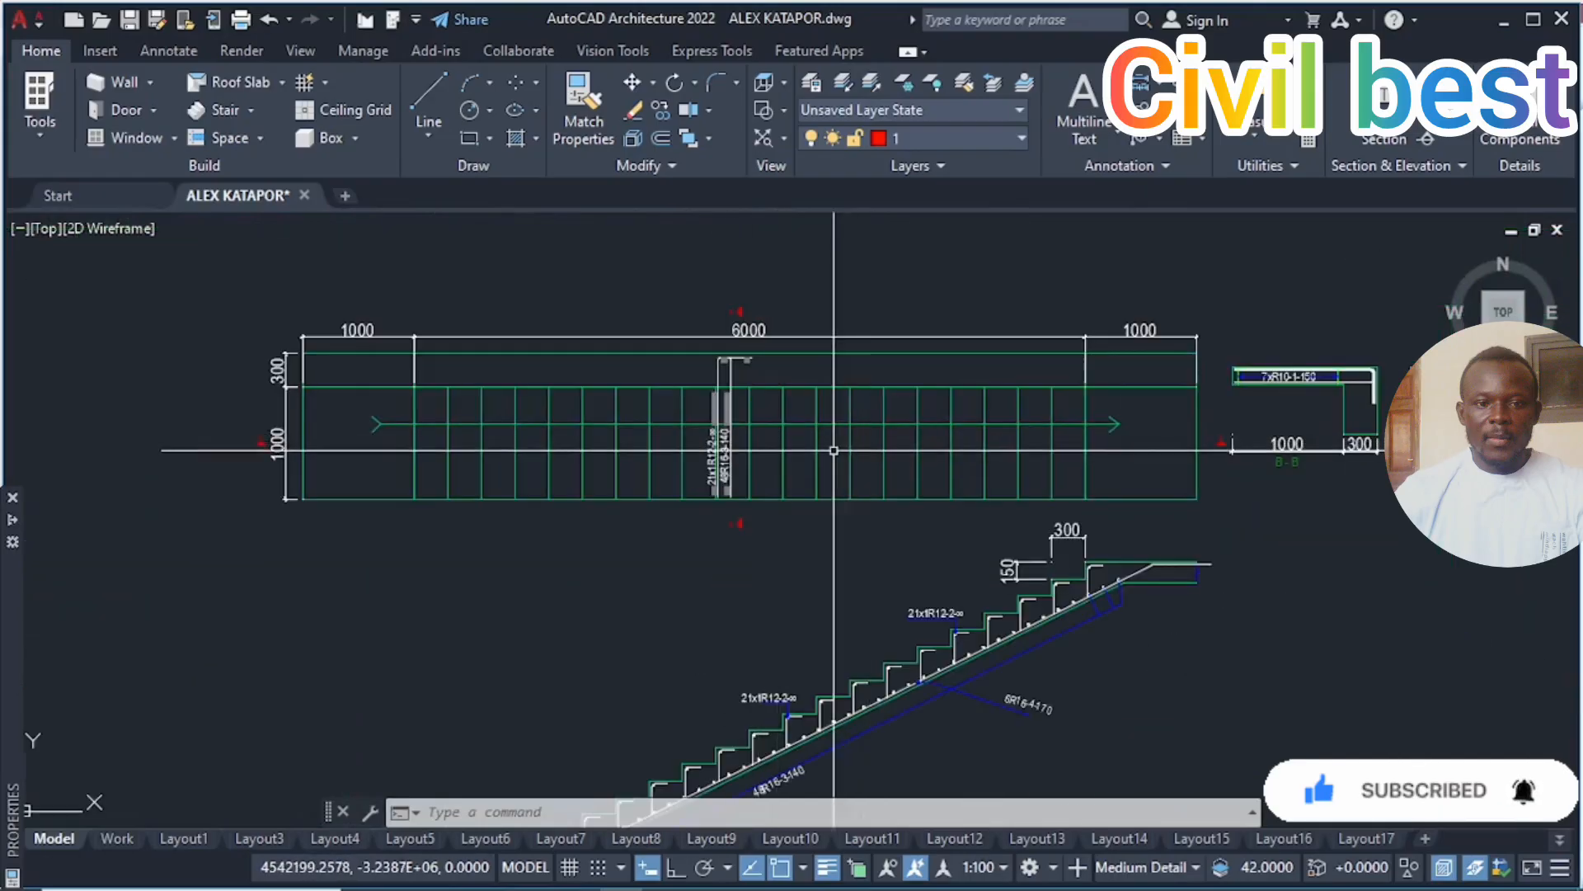
Check cross-section B-B and read the Stair Quantity Take-Off table in the AutoCAD drawing.
middle_drag(942, 451, 813, 453)
middle_drag(976, 429, 781, 428)
scroll(824, 399, up, 4)
middle_drag(1006, 459, 608, 457)
scroll(877, 476, down, 4)
middle_drag(988, 485, 818, 471)
scroll(913, 484, up, 4)
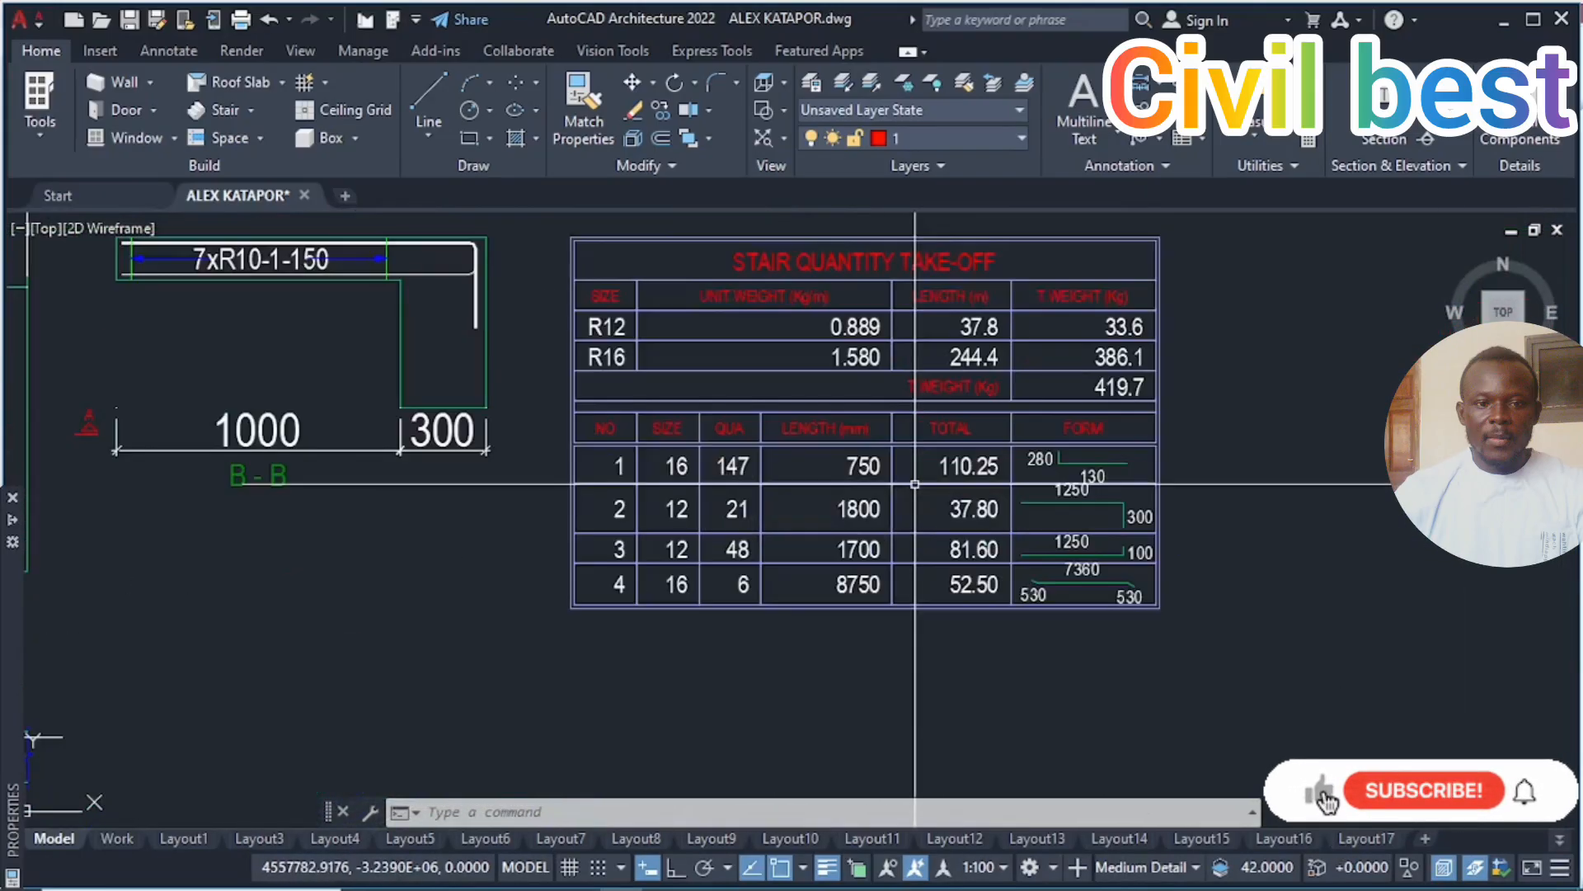
View the complete stair detail sheet inside its title frame and locate it in the row of project sheets.
scroll(916, 484, down, 10)
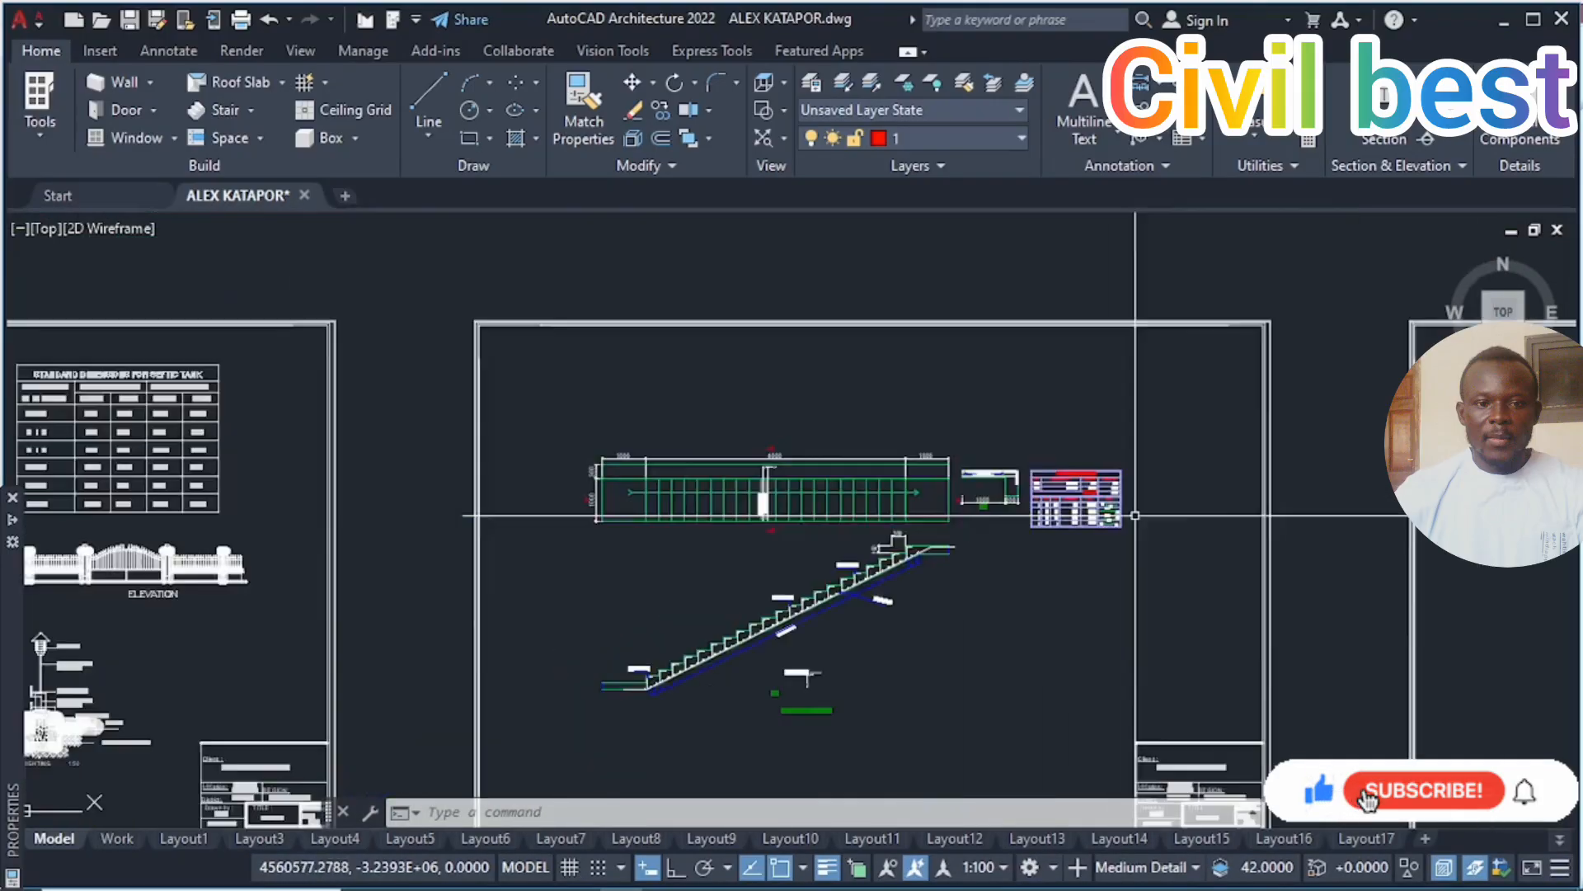
middle_drag(1039, 512, 971, 481)
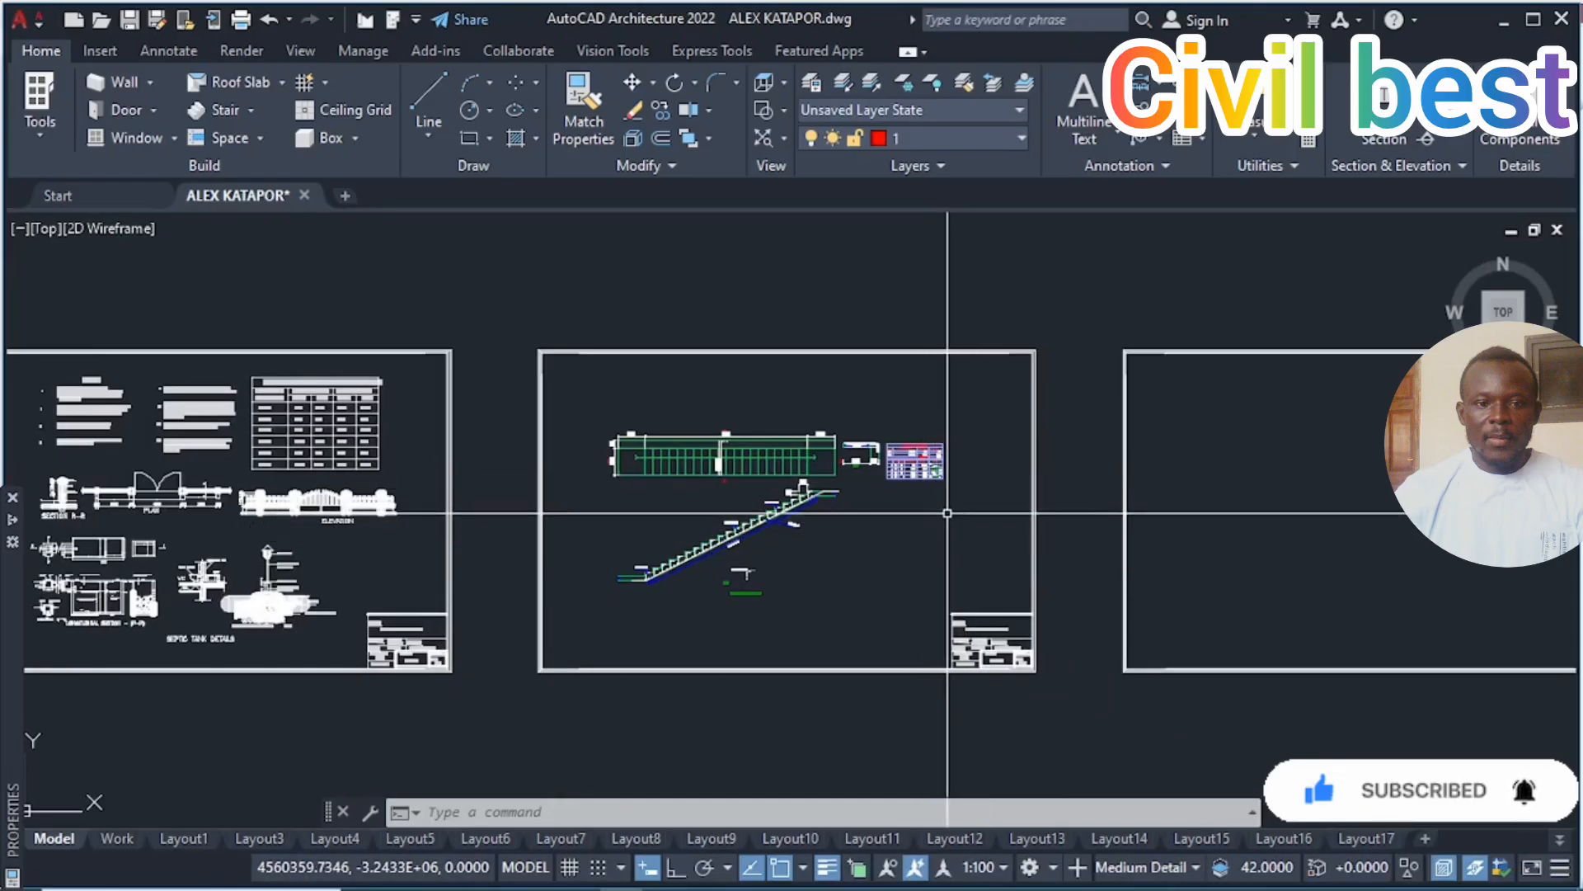
scroll(947, 505, down, 10)
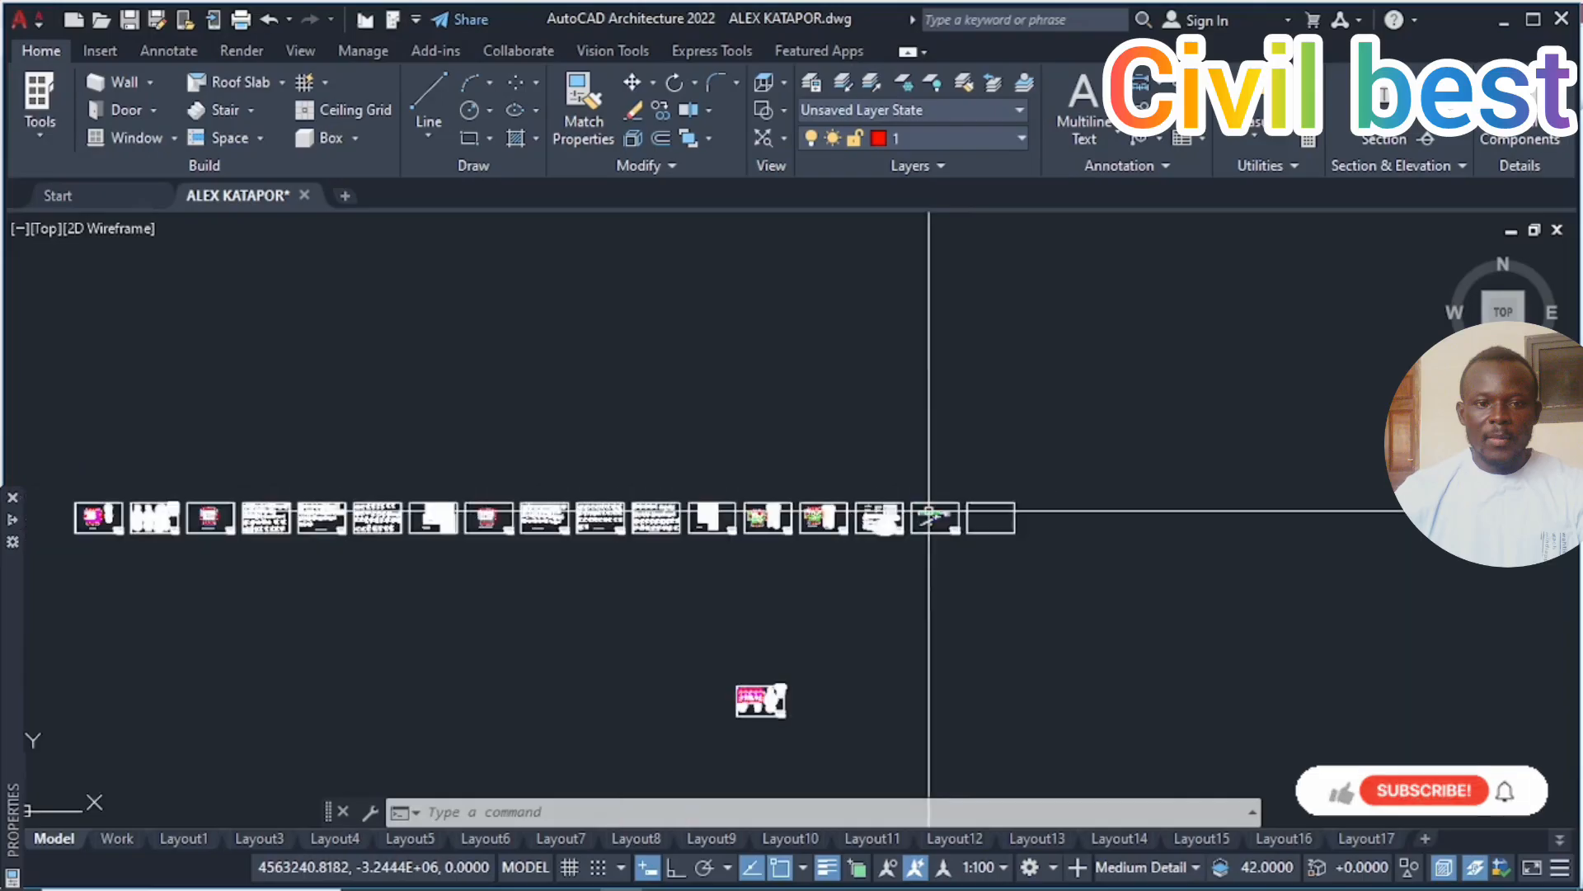
middle_drag(906, 436, 1016, 434)
Find the foundation plan sheet and examine its strip footings, column bases and sections 01-01 and 02-02.
scroll(869, 449, up, 8)
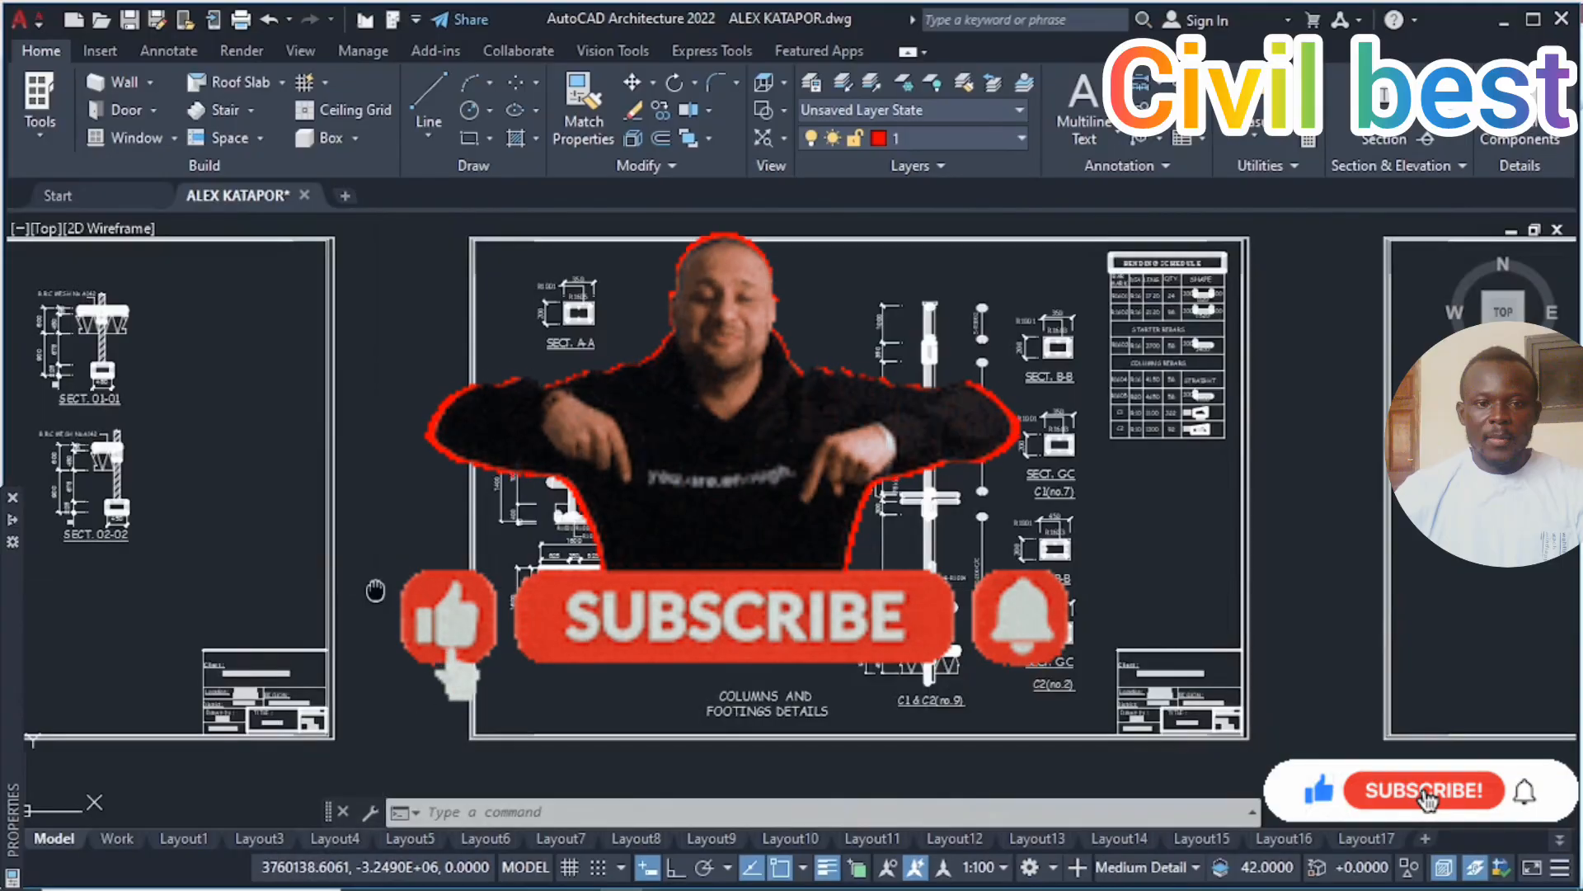
middle_drag(402, 583, 781, 583)
middle_drag(446, 644, 652, 745)
scroll(485, 620, up, 5)
middle_drag(452, 637, 602, 727)
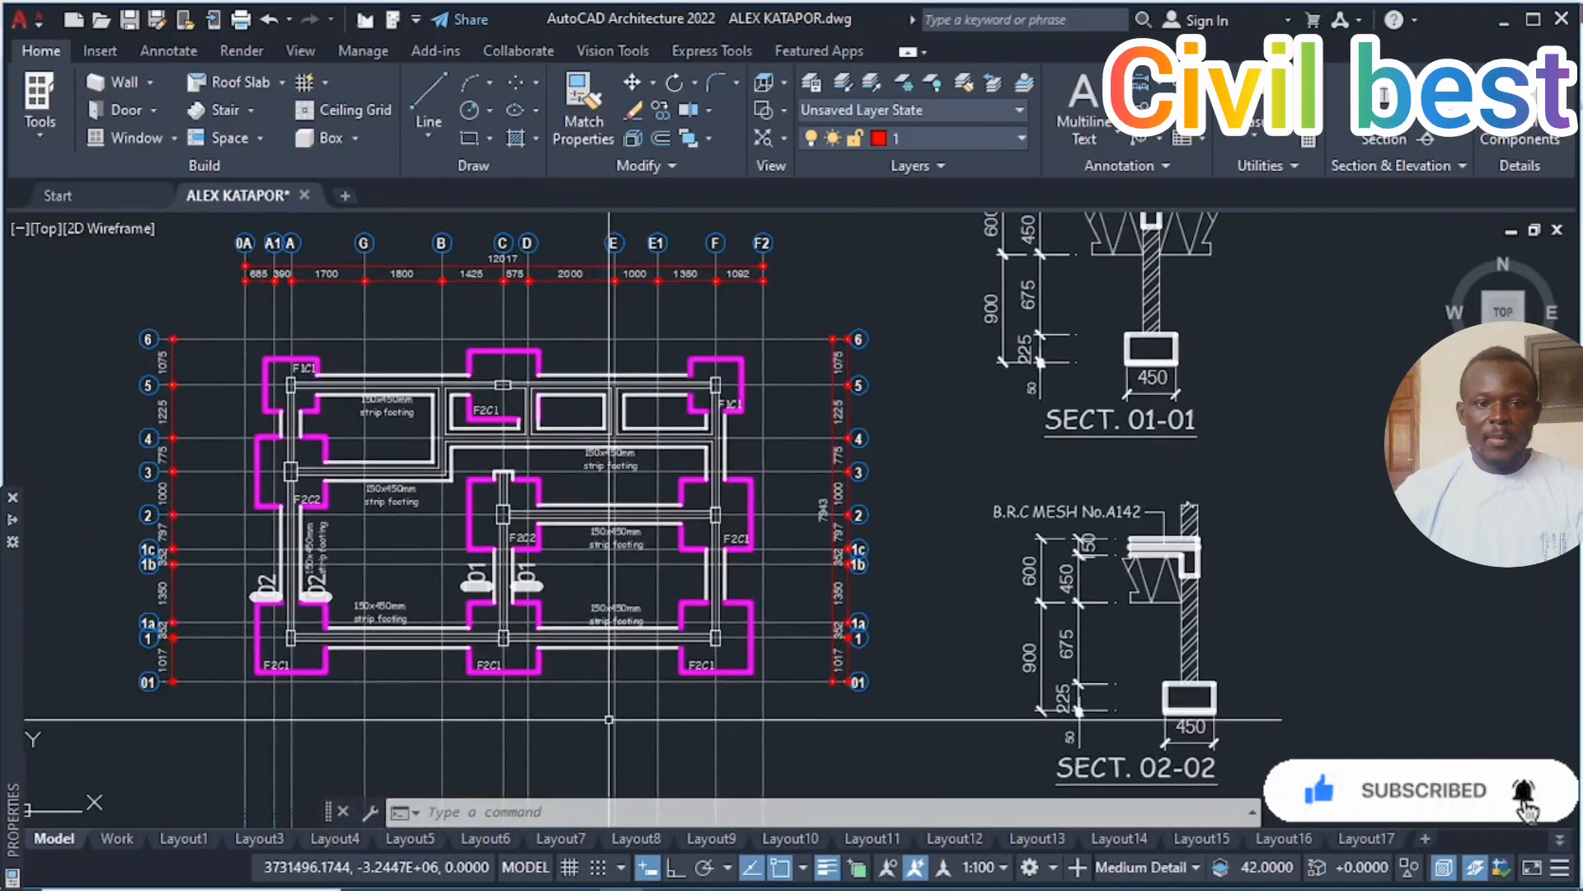
scroll(1072, 752, down, 2)
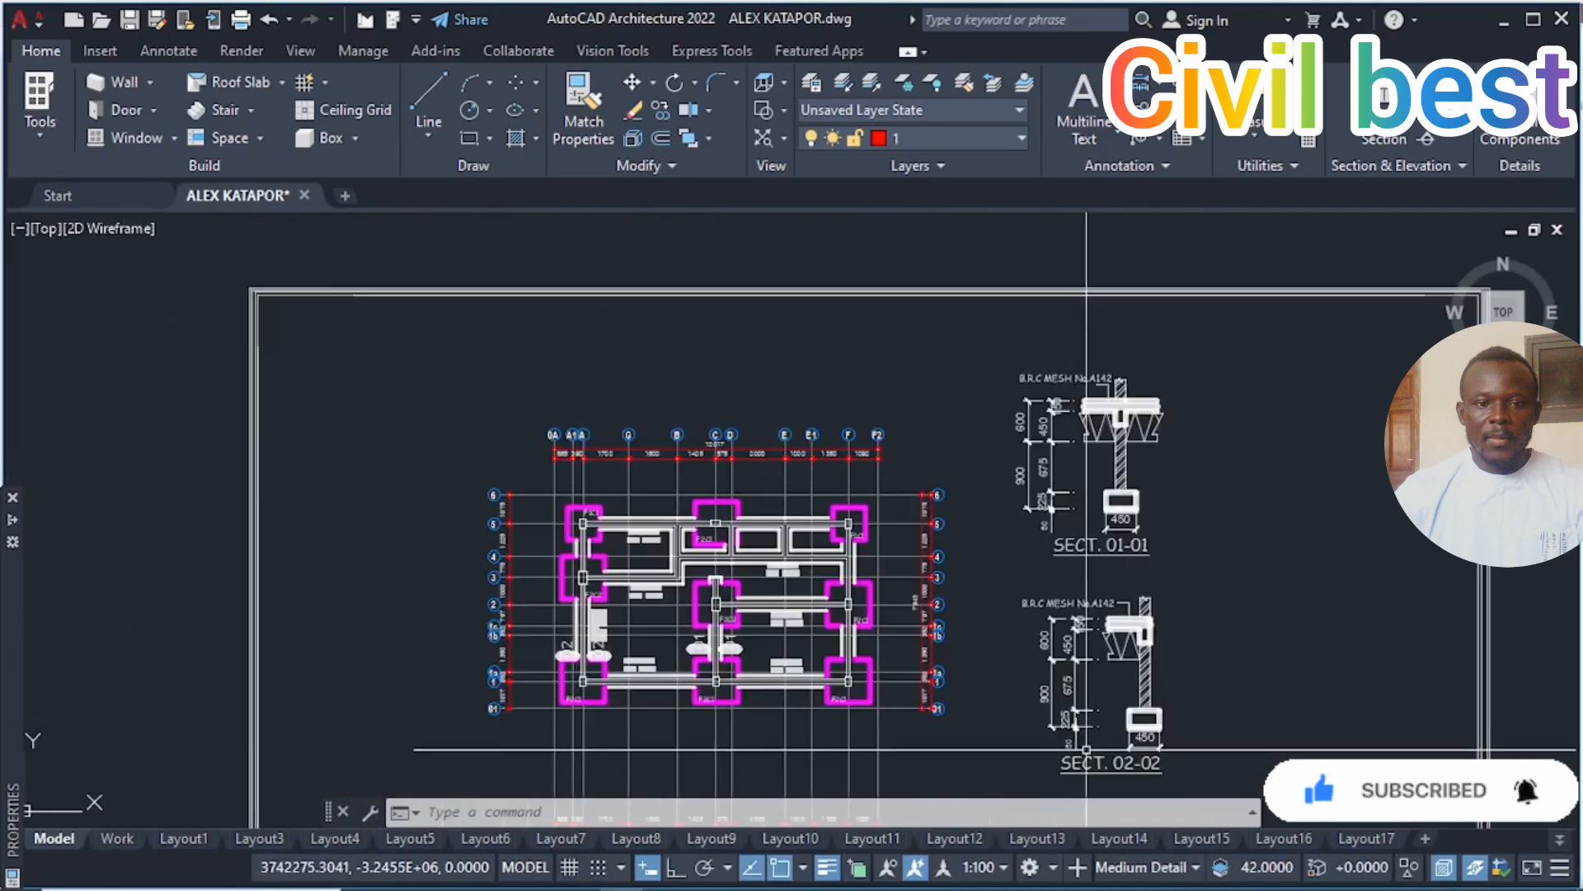
Review the columns and footings details sheet alongside the foundation plan and the neighbouring structural sheets.
middle_drag(1231, 736, 989, 709)
scroll(986, 707, down, 4)
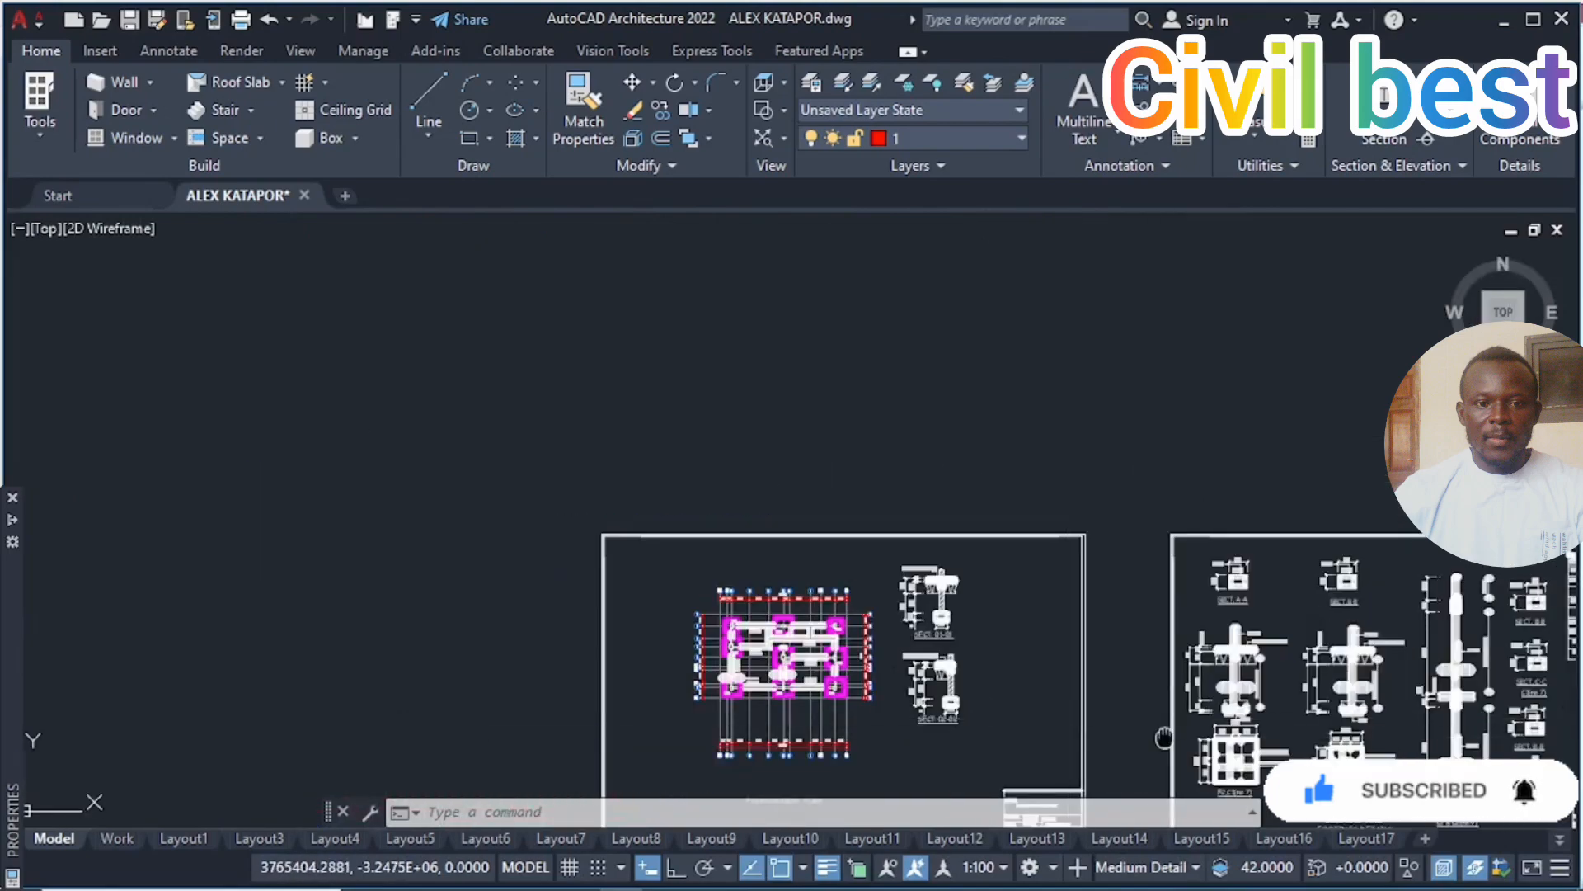
middle_drag(1165, 737, 816, 604)
scroll(816, 605, up, 2)
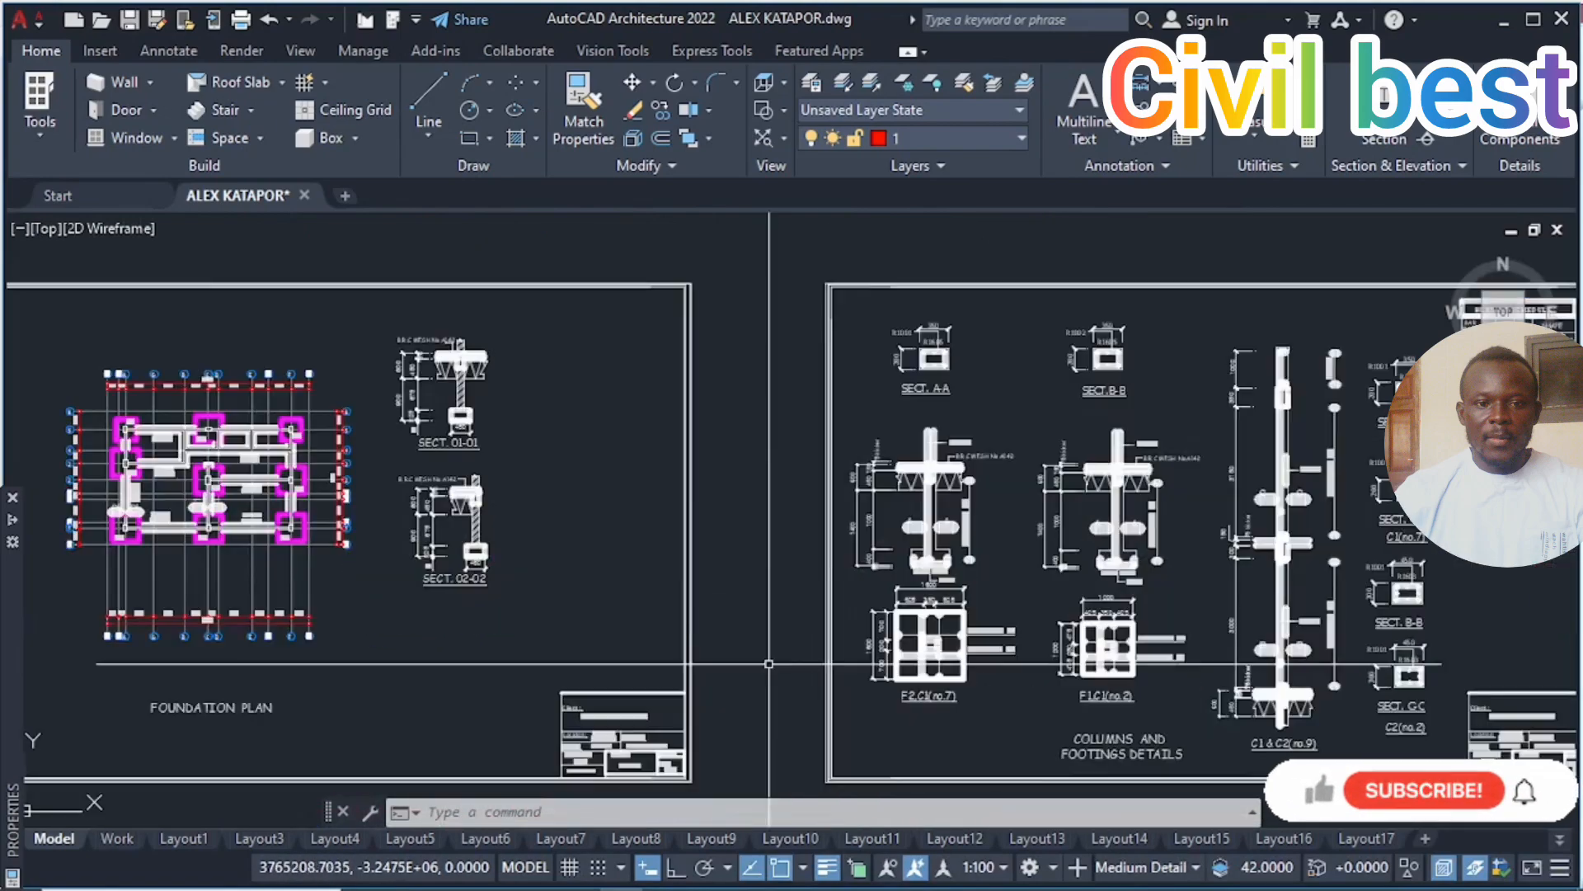
middle_drag(807, 717, 790, 672)
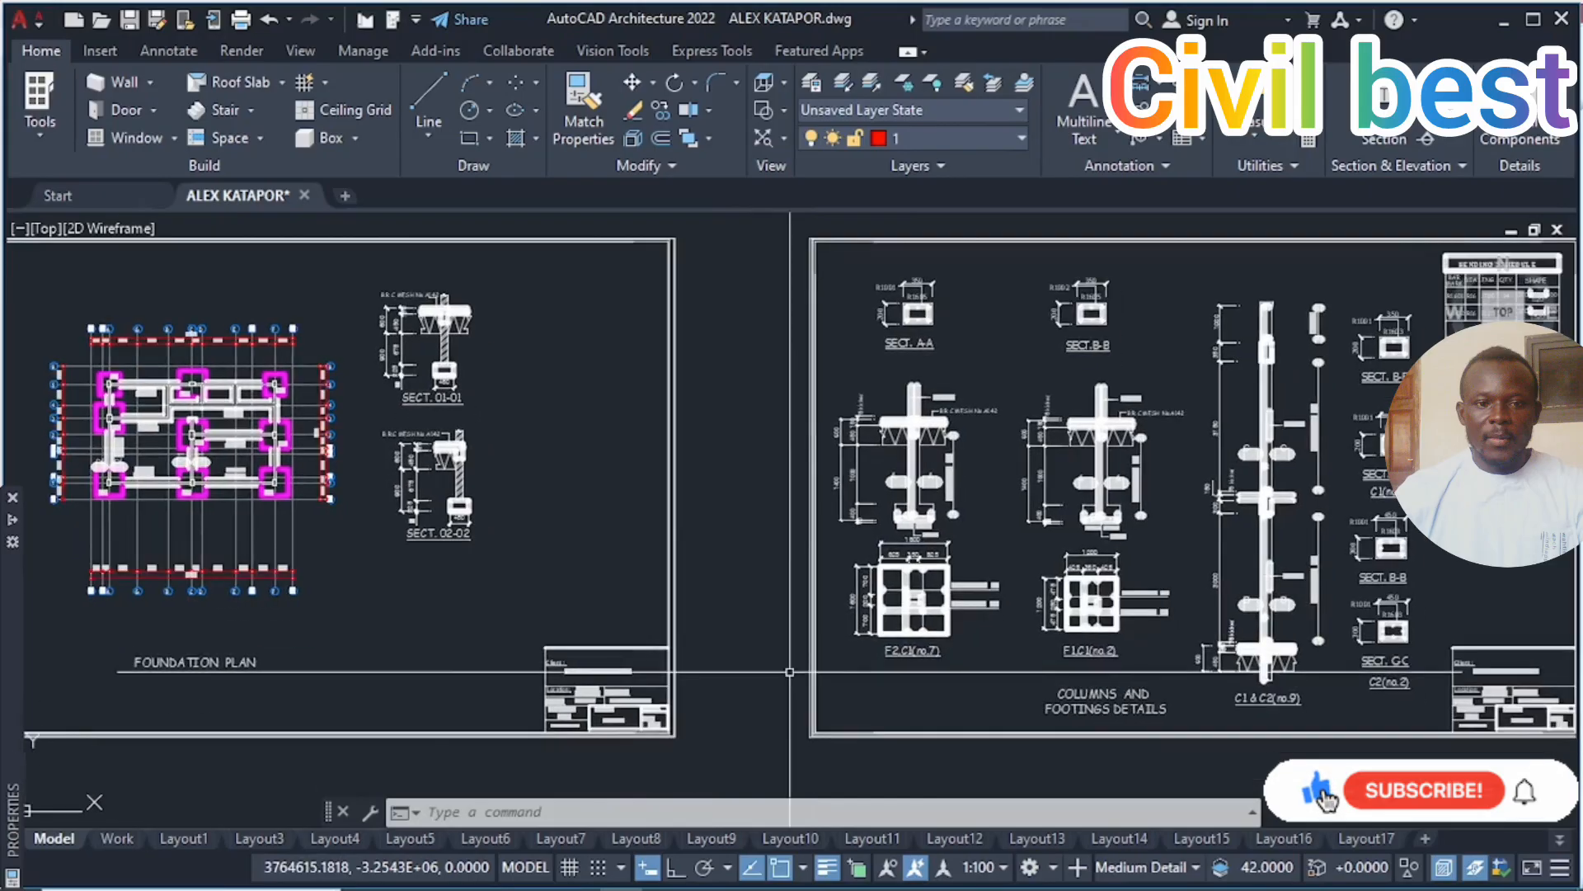
middle_drag(946, 710, 873, 681)
scroll(913, 719, down, 2)
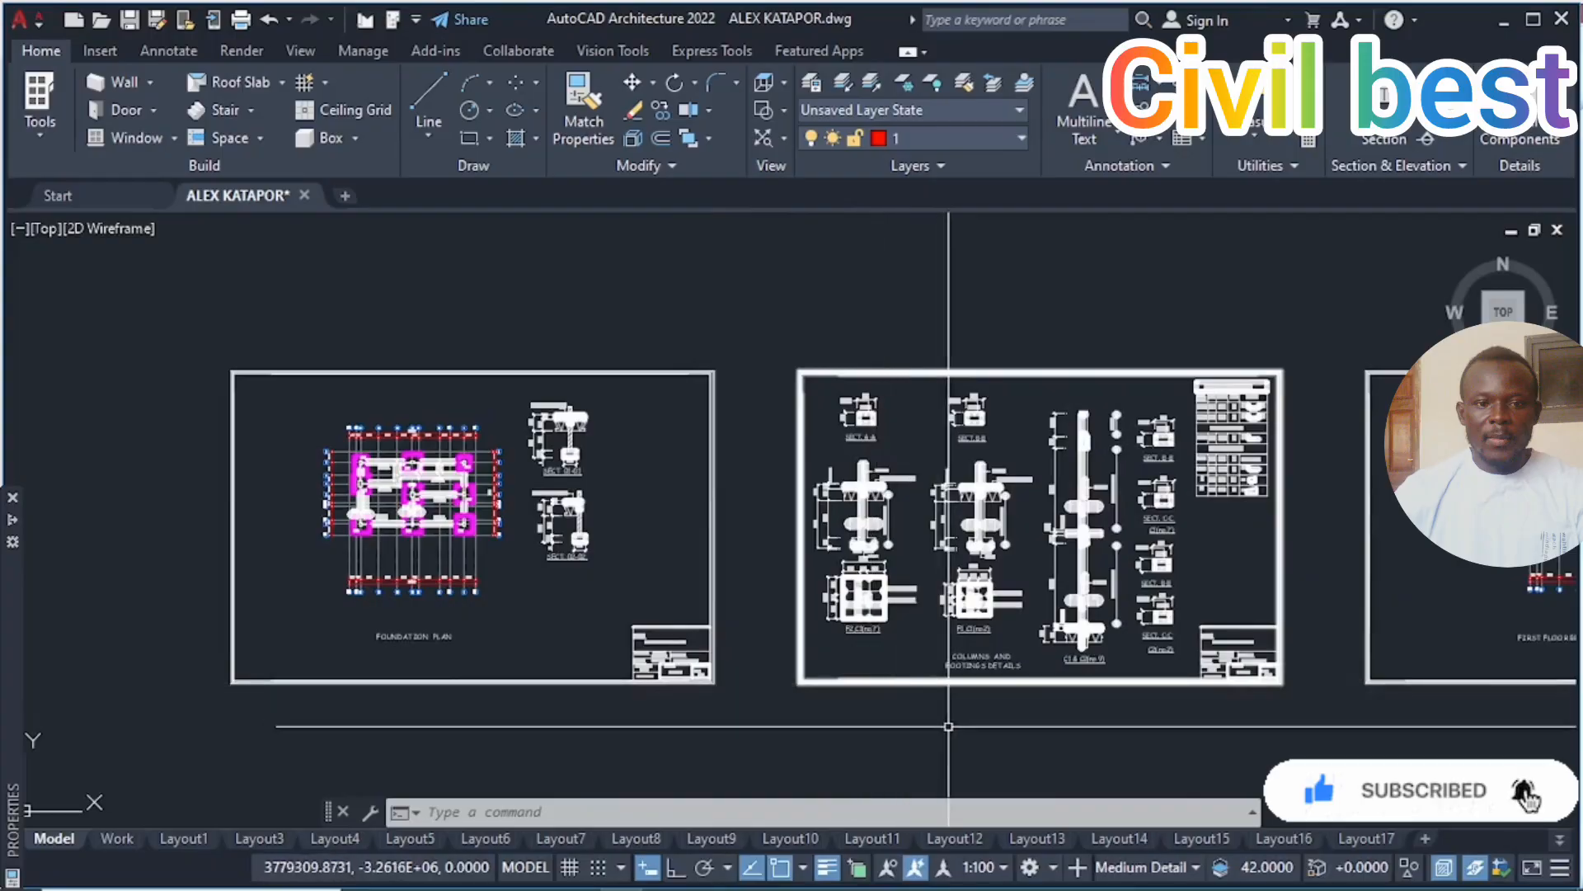
scroll(1047, 722, down, 2)
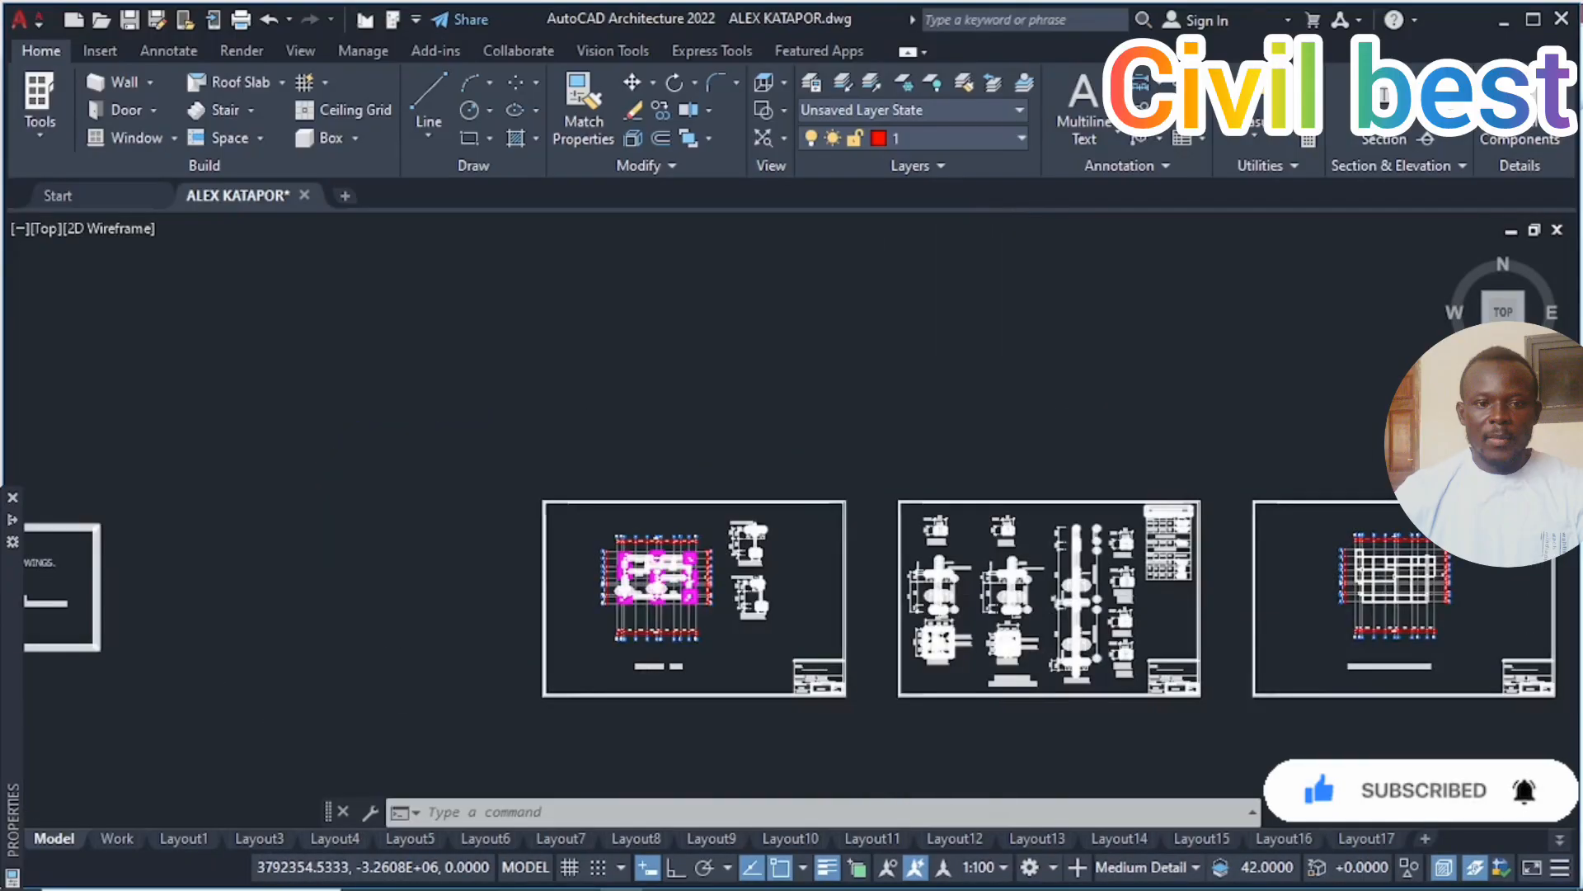